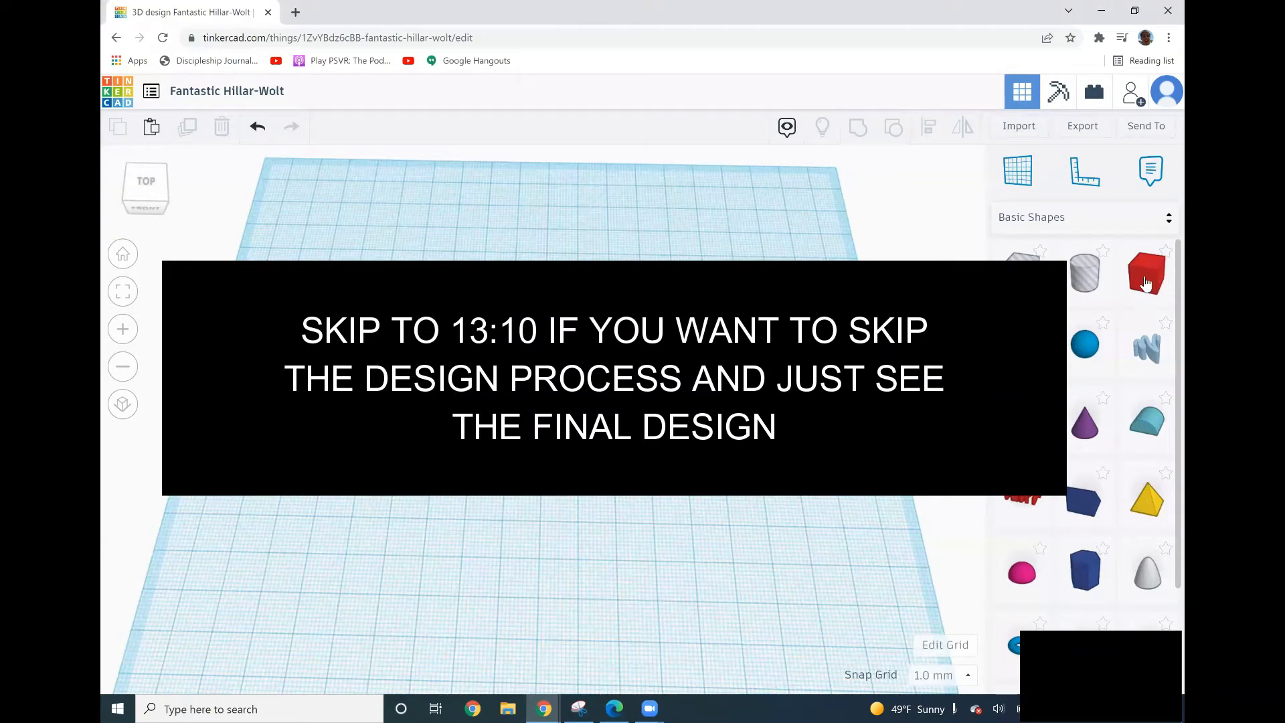
# Add a box to the workplane and set its footprint to 60 by 75 mm.
pyautogui.moveTo(736, 375); pyautogui.dragTo(744, 375, button='right')
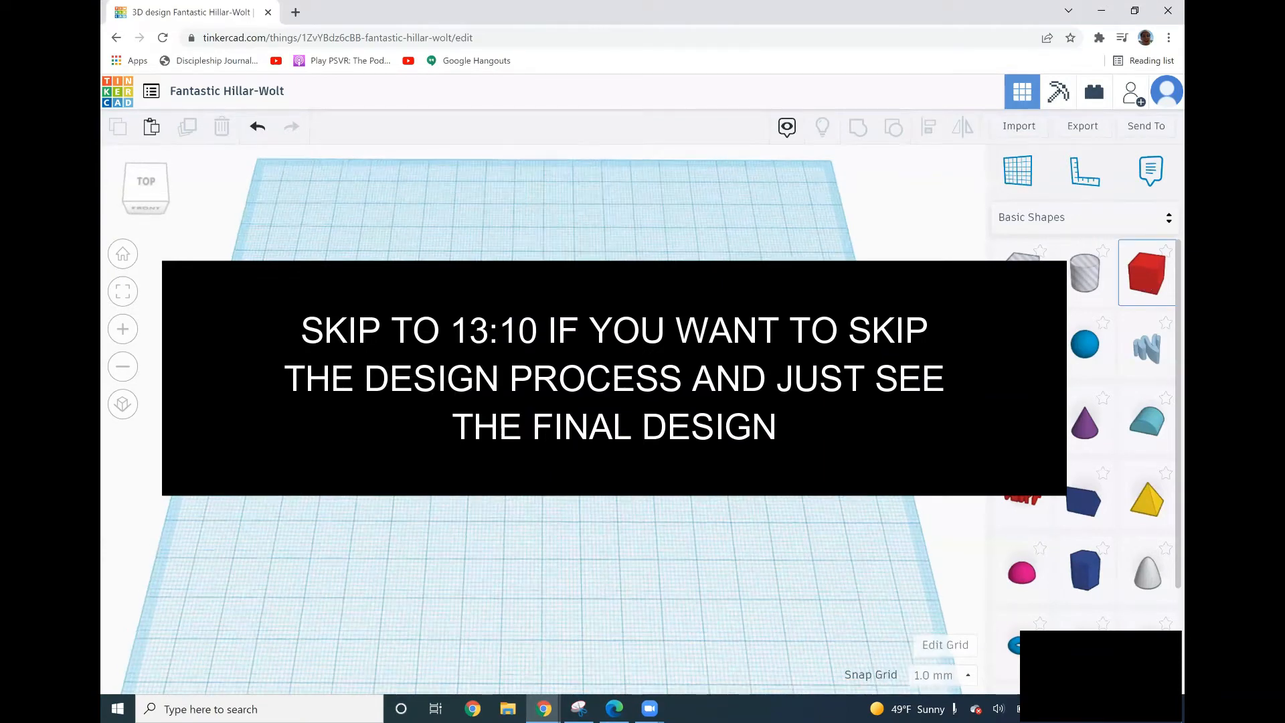
pyautogui.click(569, 382)
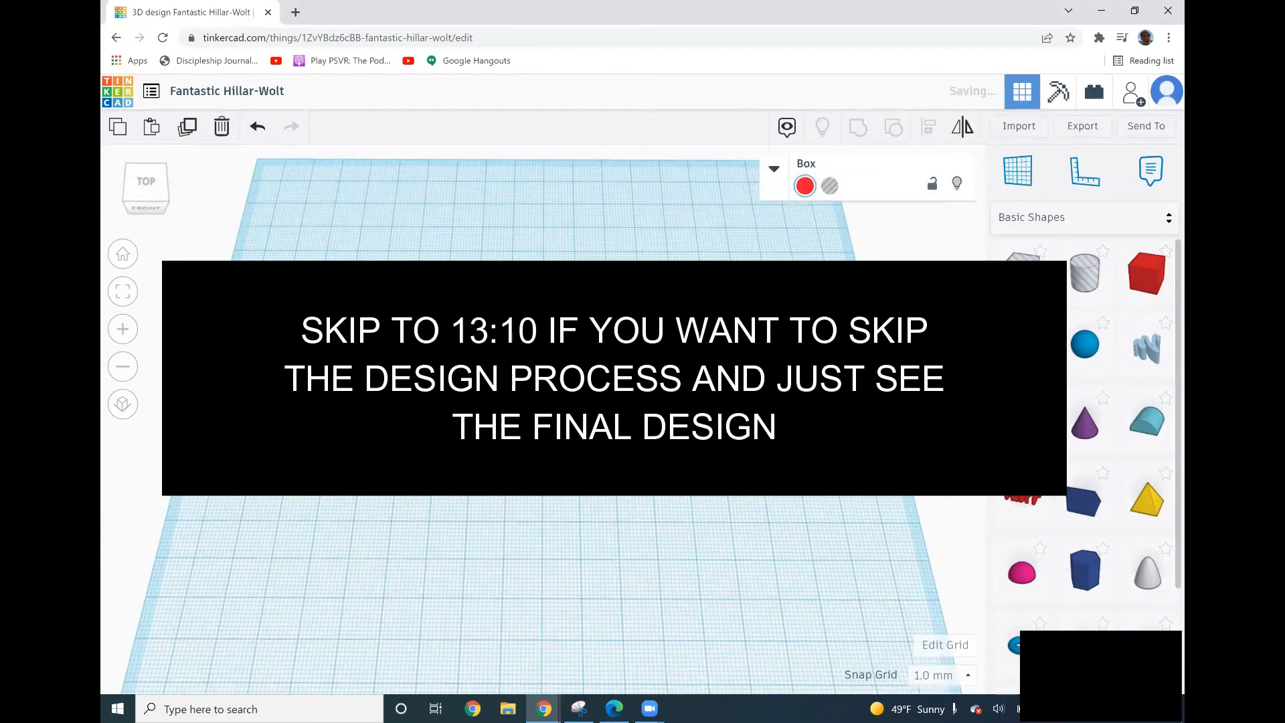
pyautogui.moveTo(470, 476)
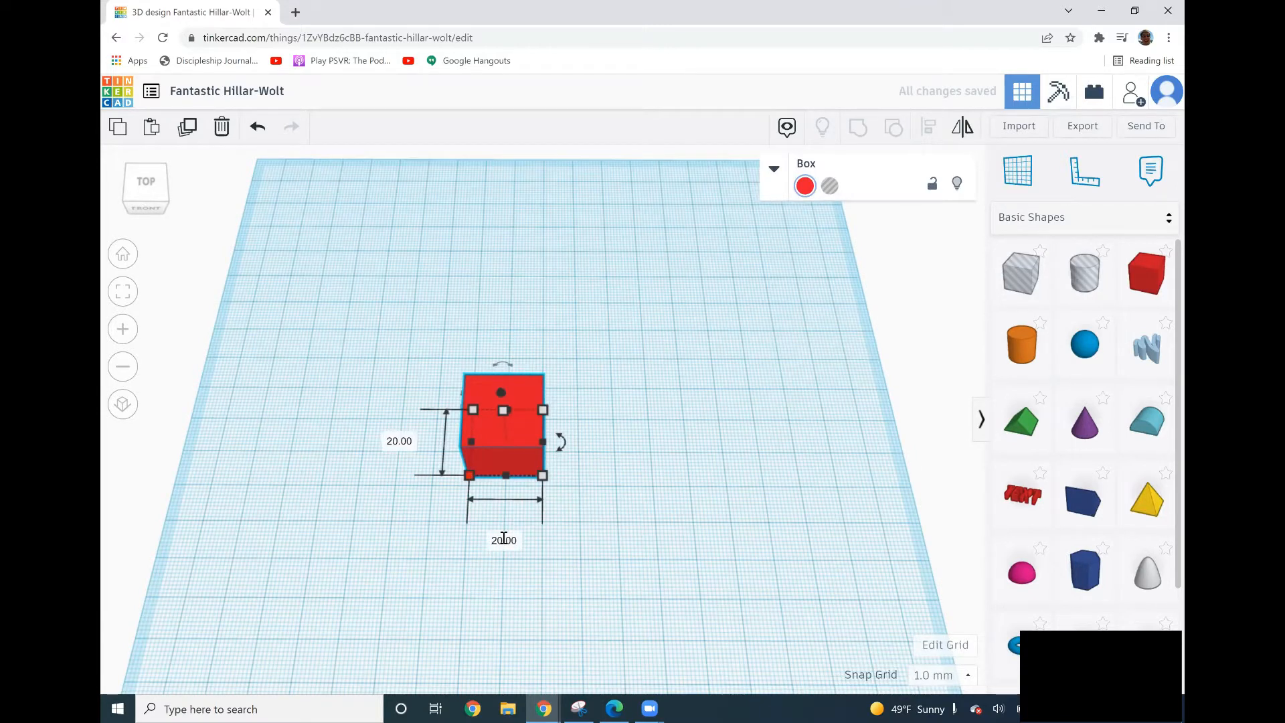
pyautogui.click(504, 539)
pyautogui.write('60')
pyautogui.press('Return')
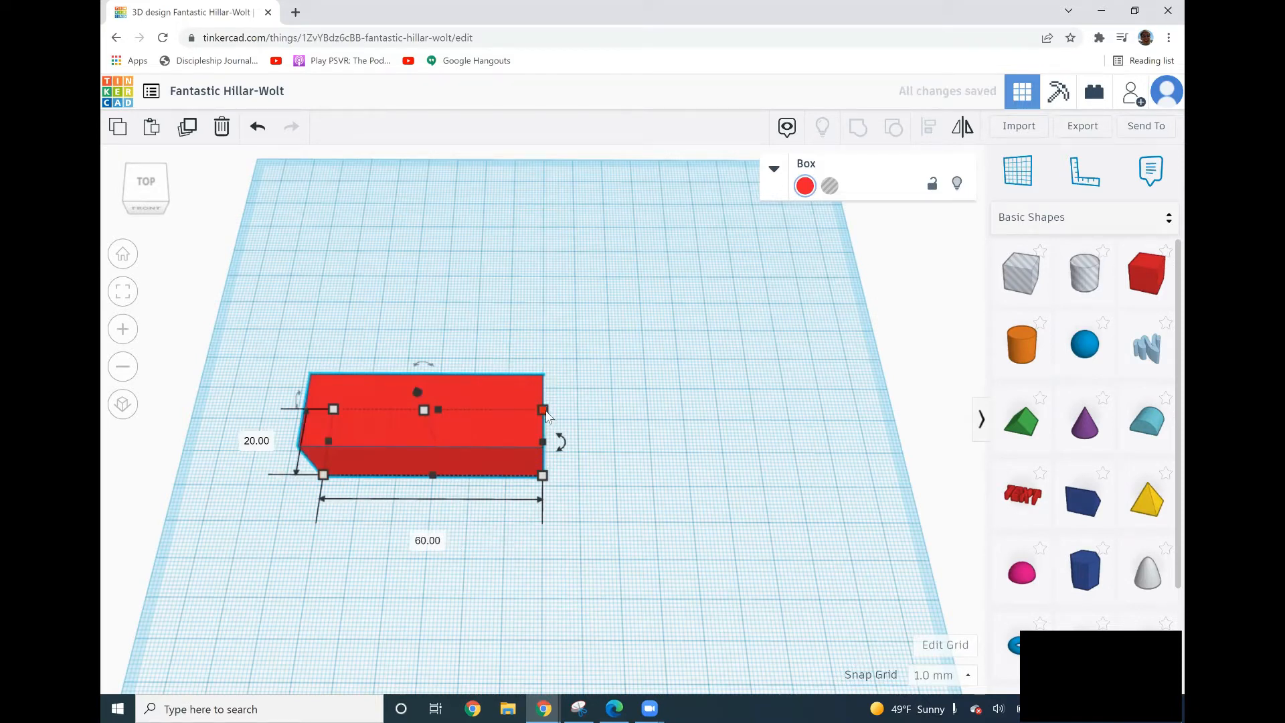
pyautogui.click(615, 441)
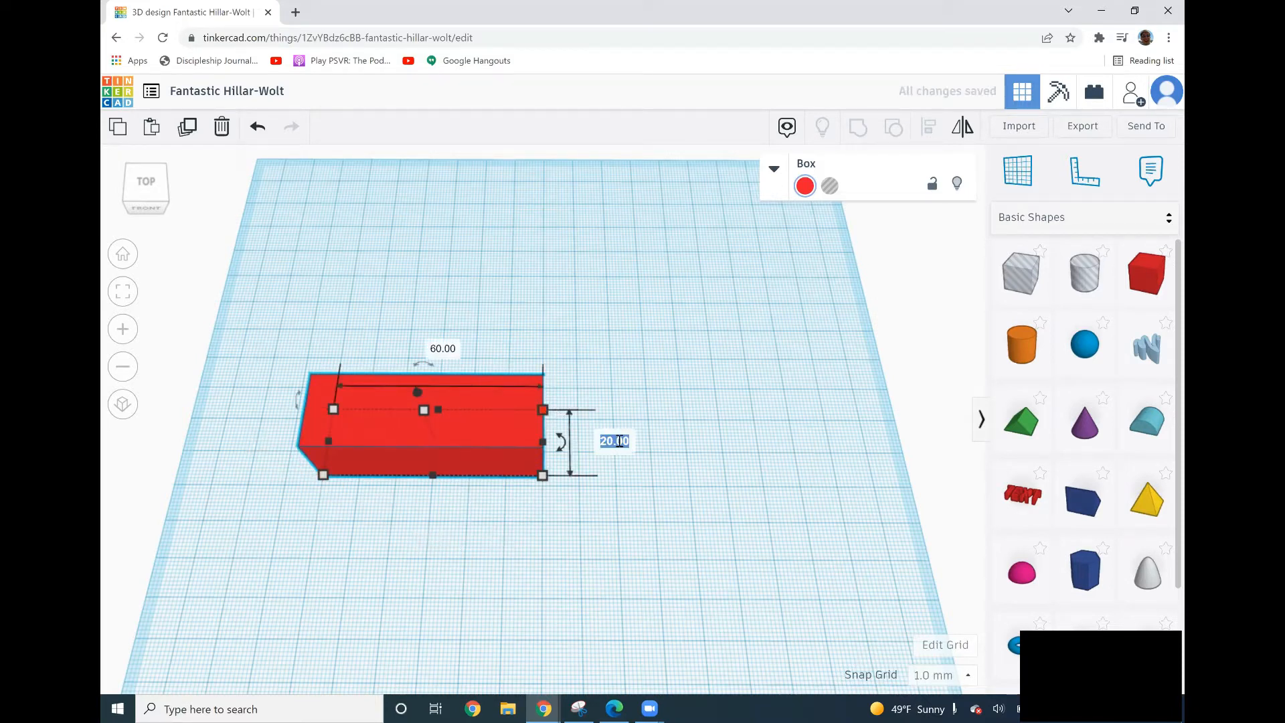
pyautogui.write('75')
pyautogui.press('Return')
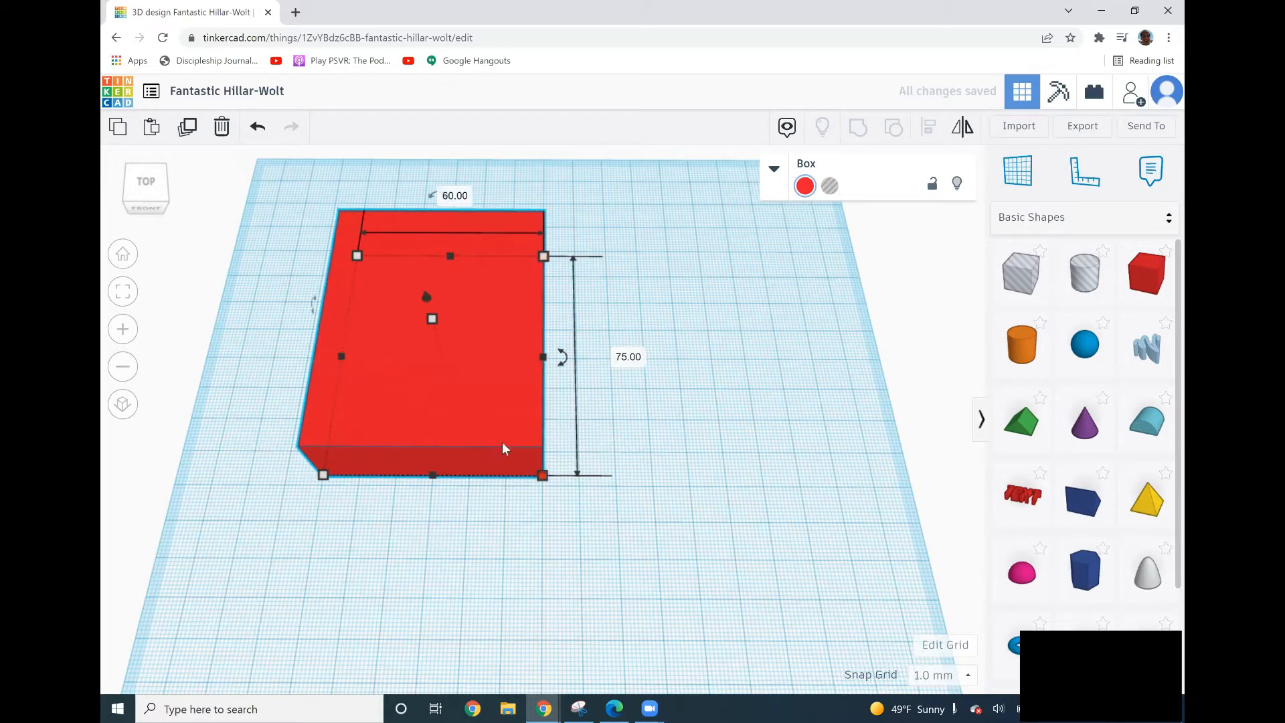
# Move the box toward the middle of the workplane.
pyautogui.moveTo(477, 419); pyautogui.dragTo(589, 499)
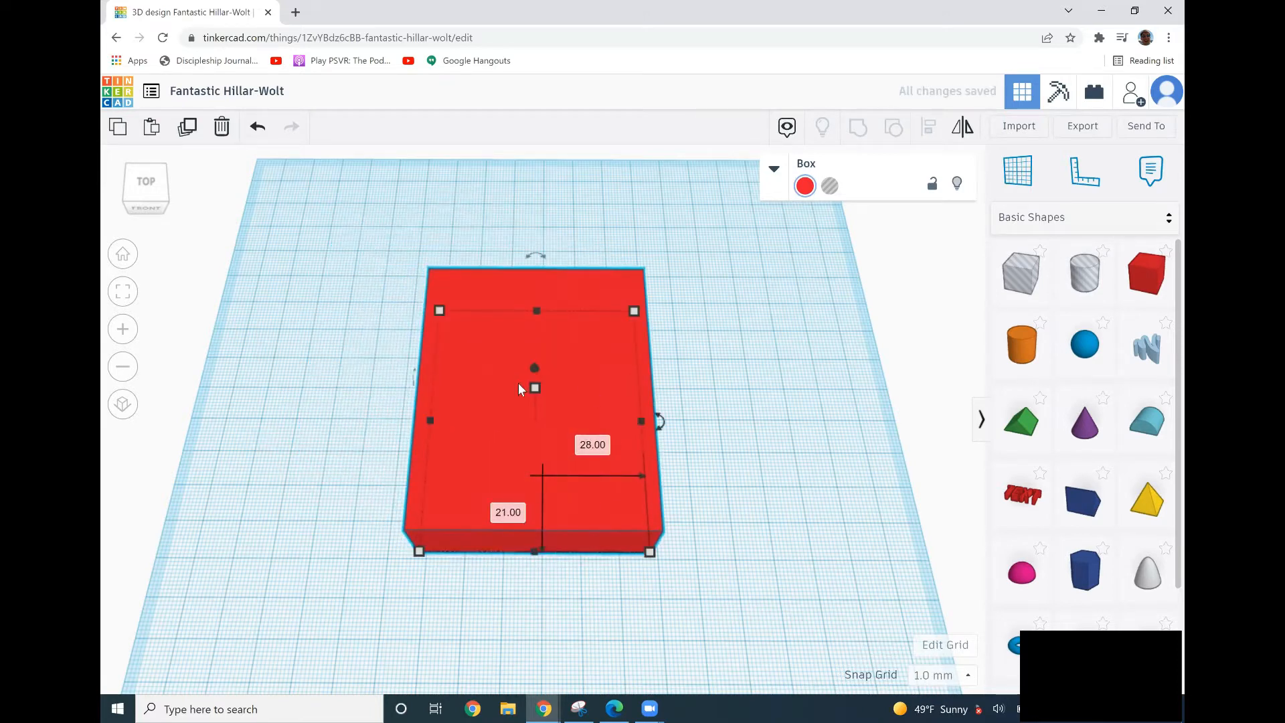
pyautogui.click(776, 359)
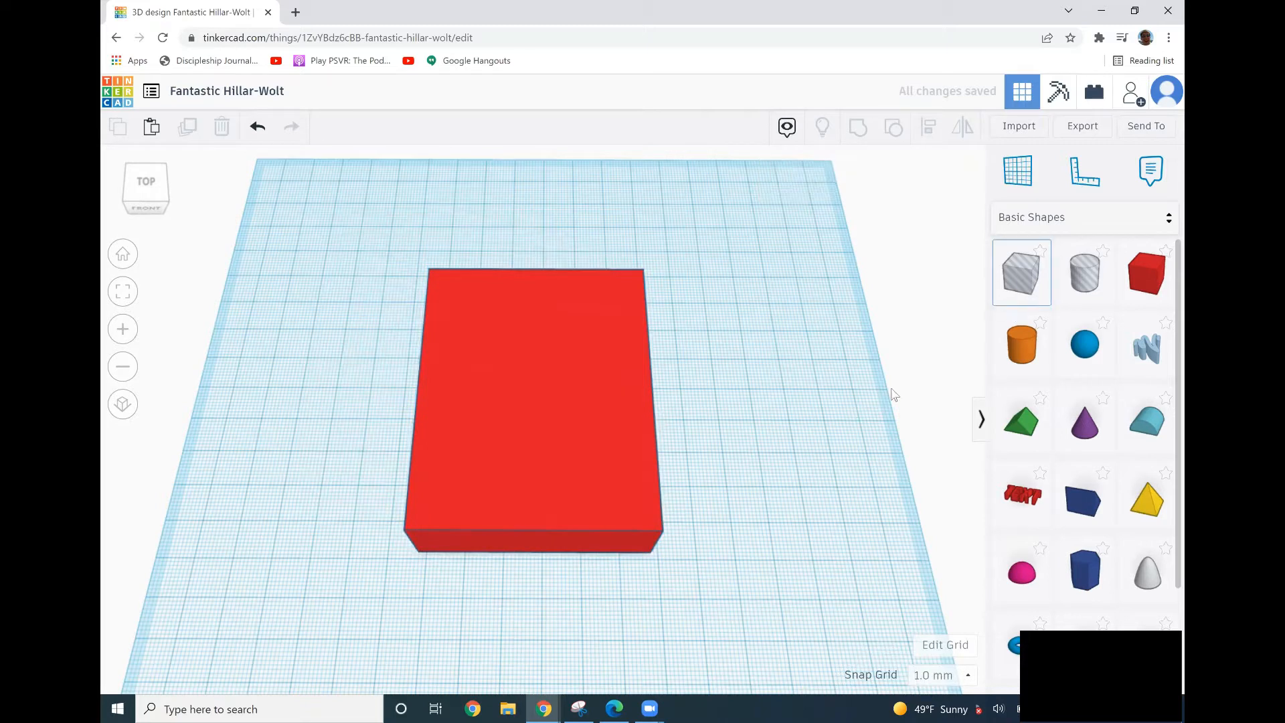
# Add a hole box beside the red box and set its footprint to 55 by 35 mm.
pyautogui.click(744, 516)
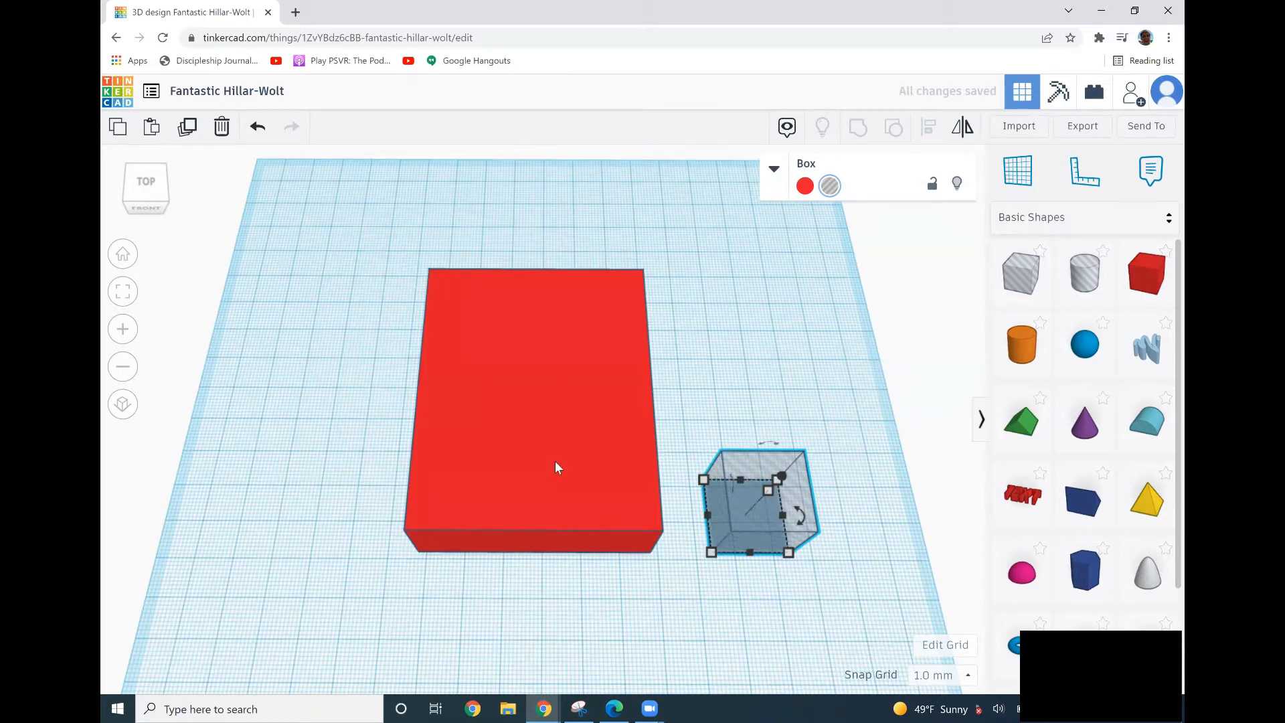
pyautogui.click(713, 554)
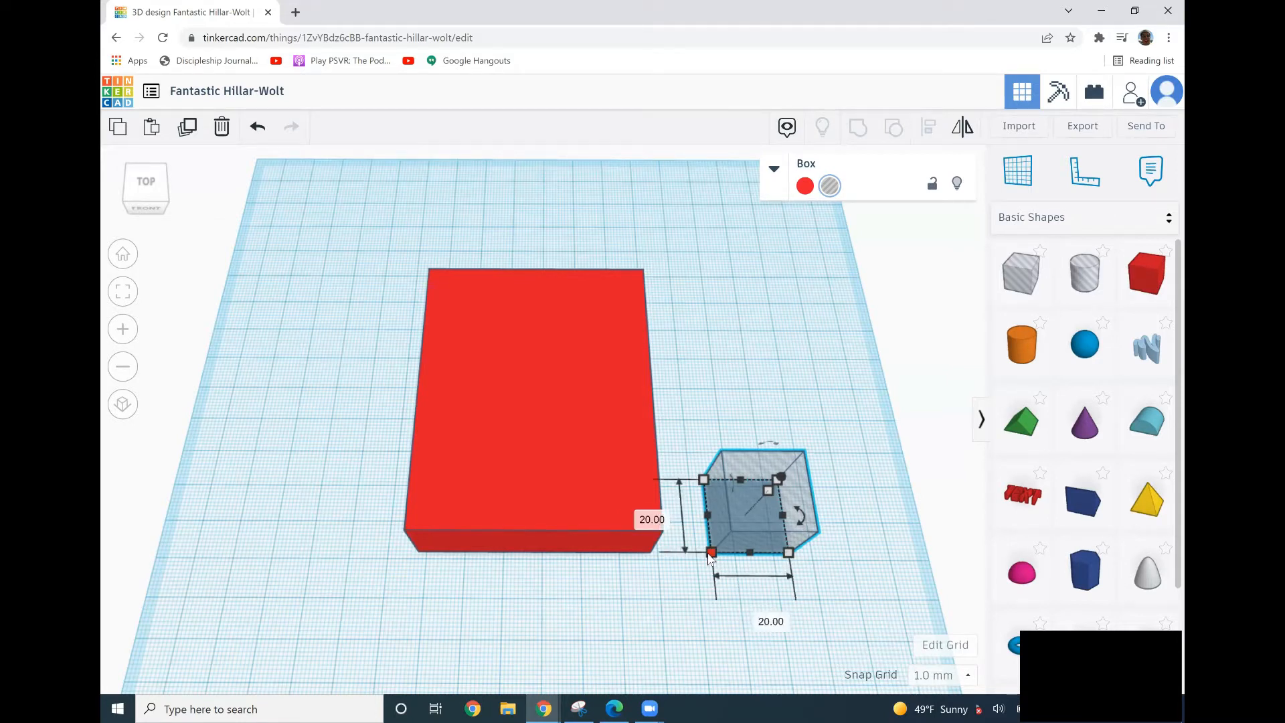
pyautogui.click(745, 617)
pyautogui.write('55')
pyautogui.press('Return')
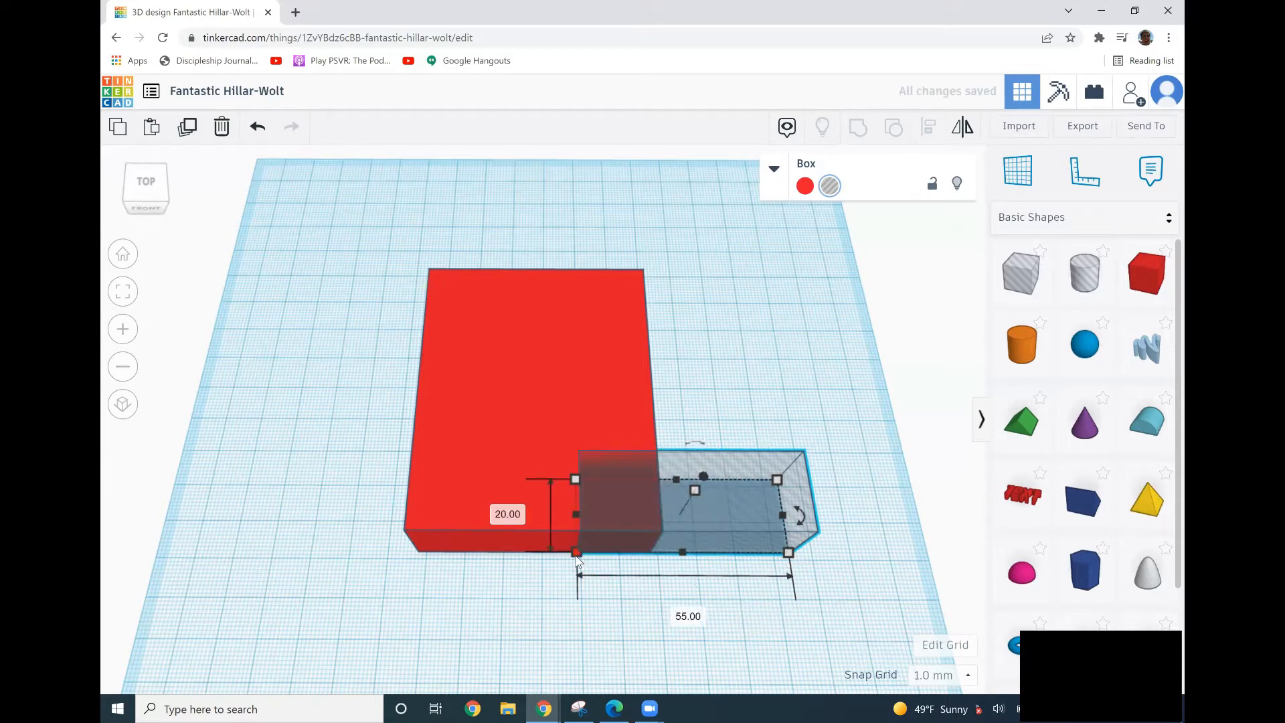
pyautogui.click(519, 514)
pyautogui.write('35')
pyautogui.press('Return')
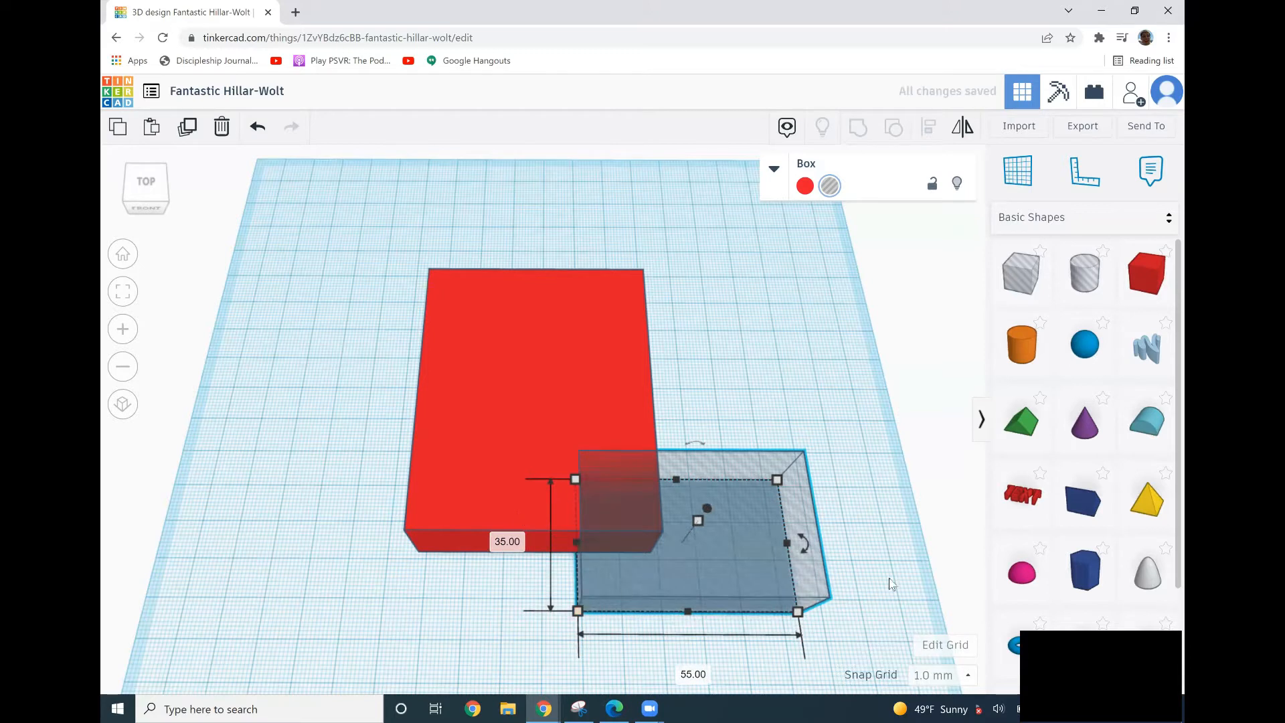
# Position the hole in the box's lower half and a pasted copy of it in the upper half.
pyautogui.moveTo(727, 561); pyautogui.dragTo(558, 489)
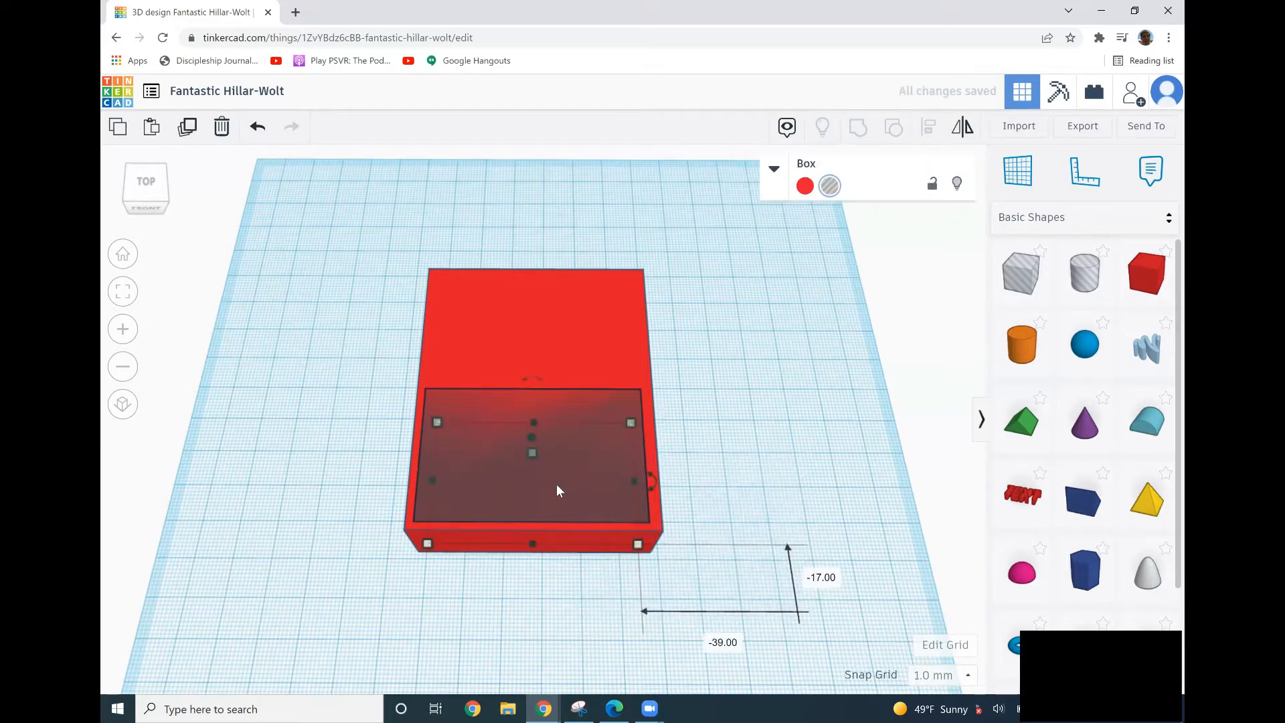
pyautogui.hotkey('ctrl', 'c')
pyautogui.hotkey('ctrl', 'v')
pyautogui.moveTo(697, 446); pyautogui.dragTo(586, 323)
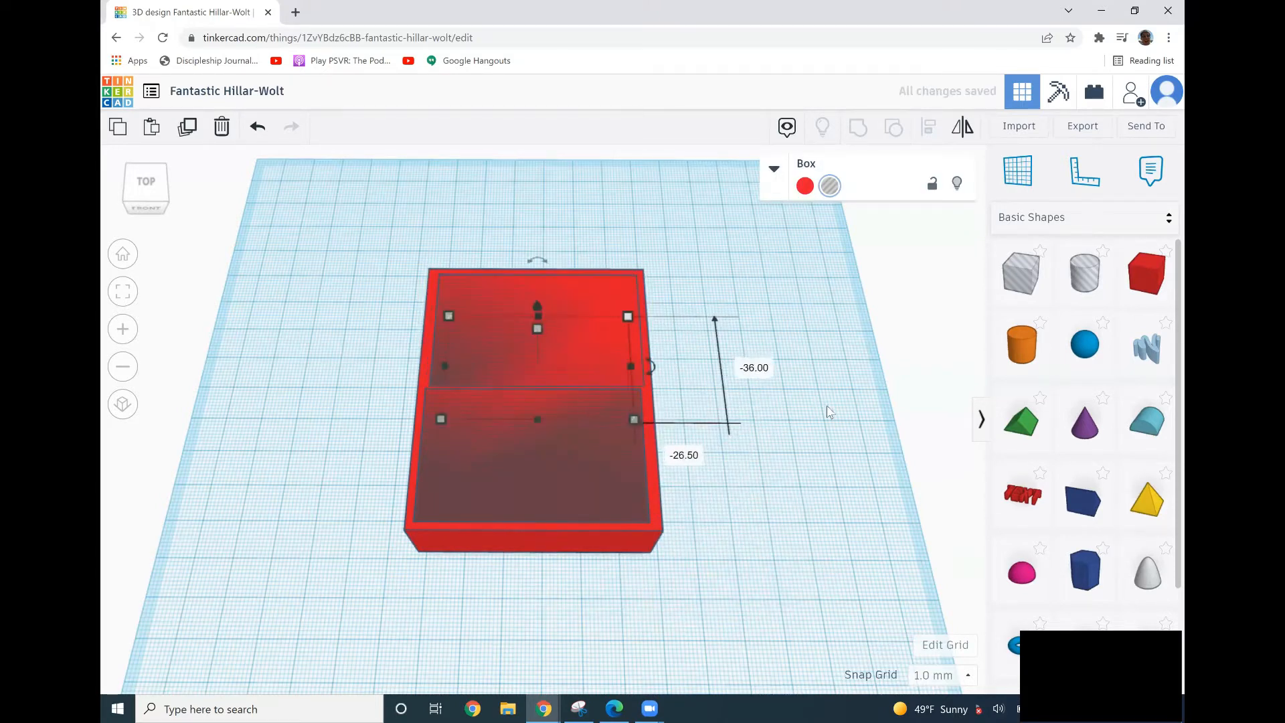
# Try grouping the box with both holes, then undo the grouping.
pyautogui.click(827, 407)
pyautogui.moveTo(827, 407); pyautogui.dragTo(838, 441, button='right')
pyautogui.moveTo(612, 614); pyautogui.dragTo(406, 267)
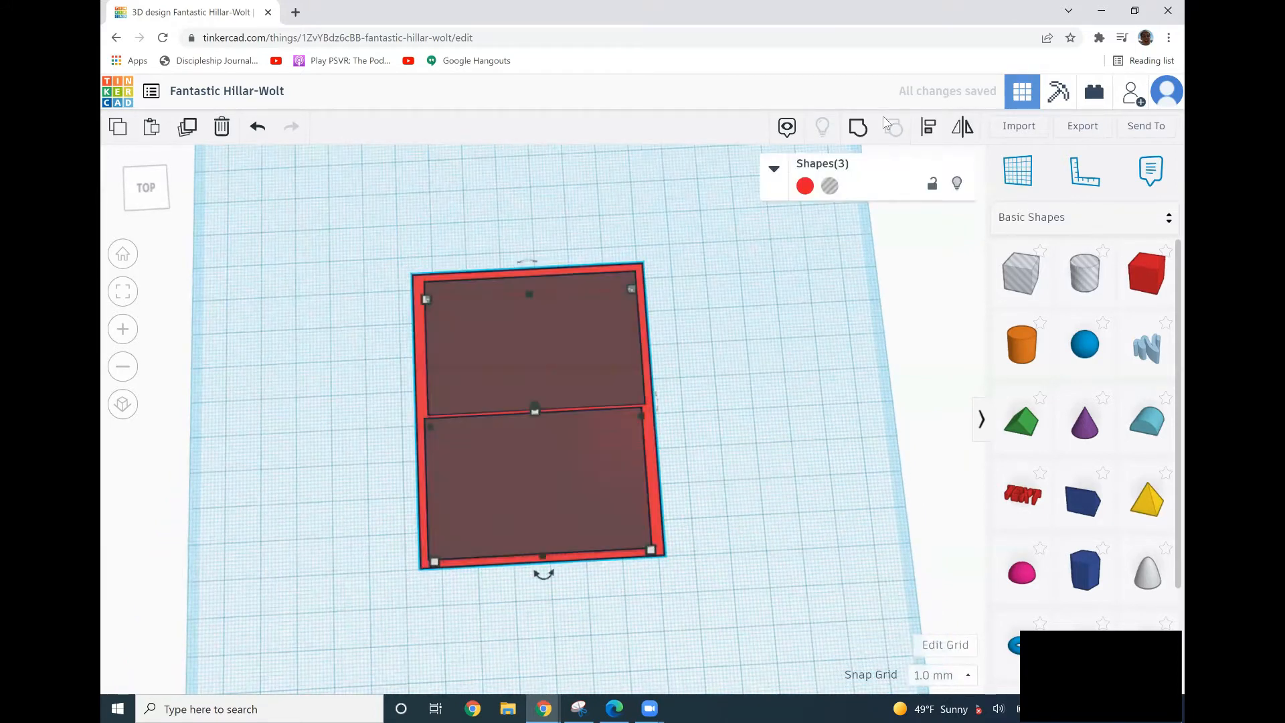
pyautogui.click(860, 129)
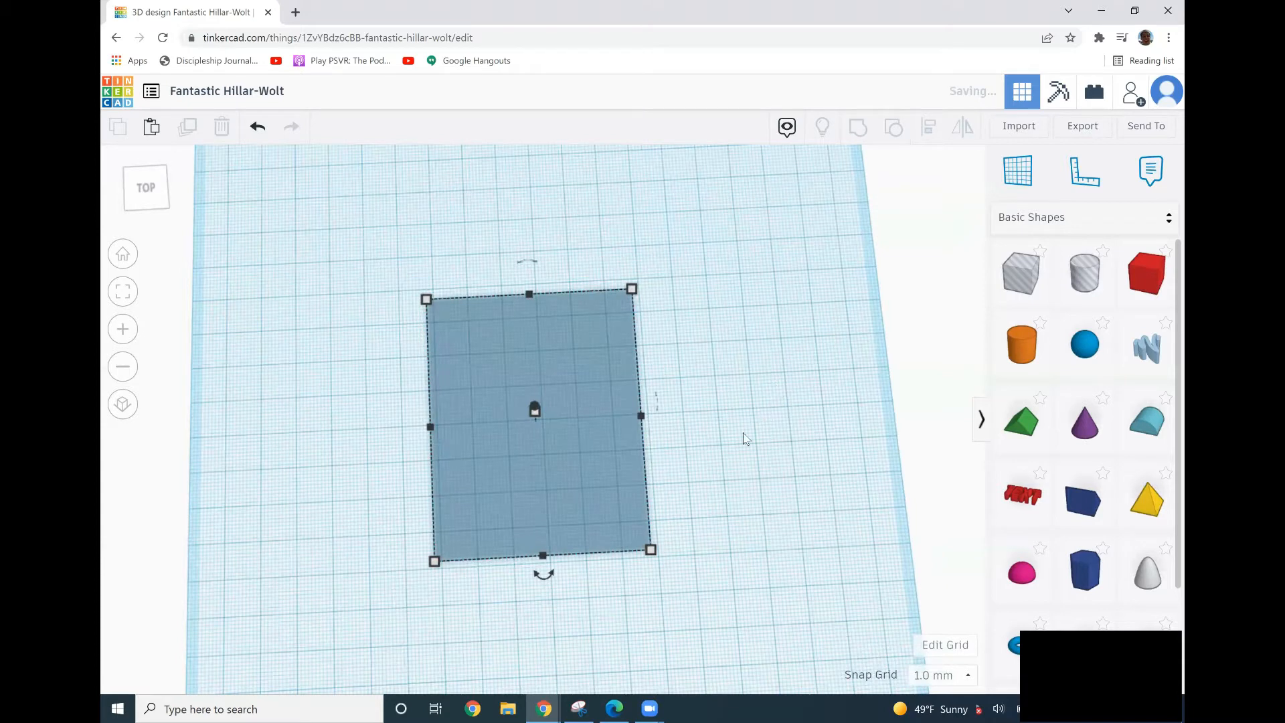
pyautogui.click(675, 375)
pyautogui.hotkey('ctrl', 'z')
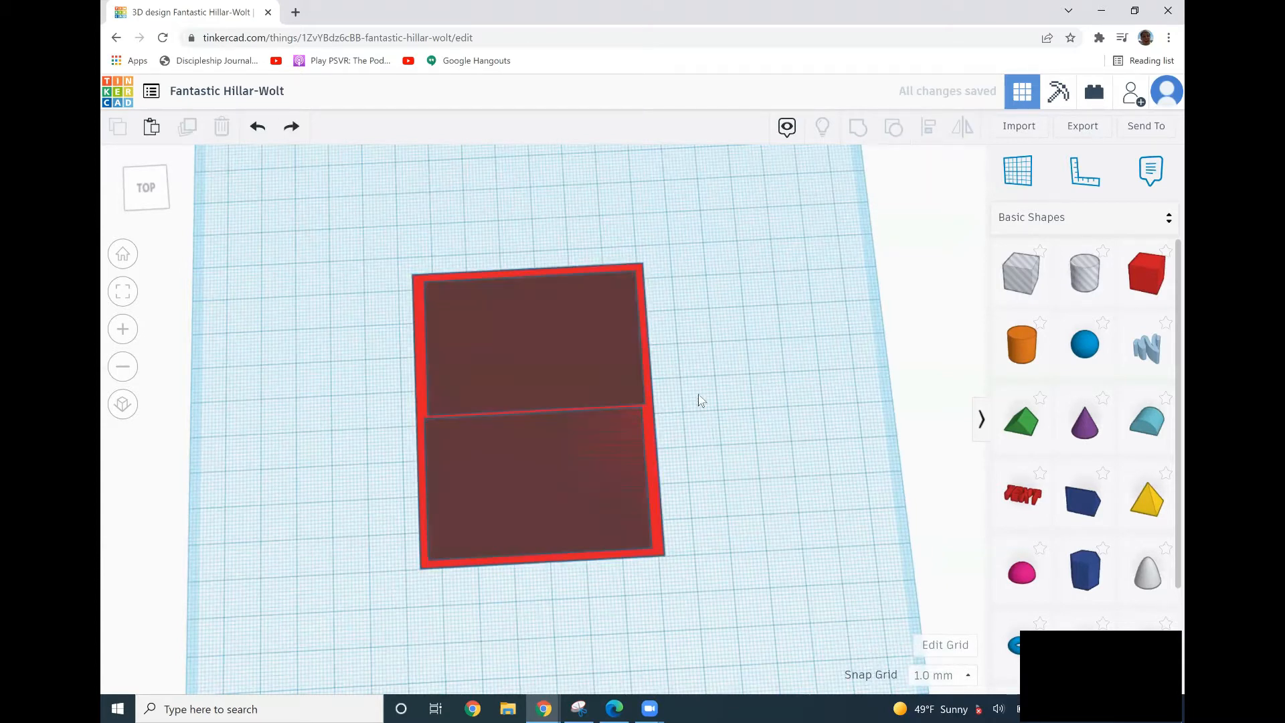
# Nudge the holes about 4 mm into place and group them with the box to cut two compartments.
pyautogui.moveTo(701, 390); pyautogui.dragTo(684, 375, button='right')
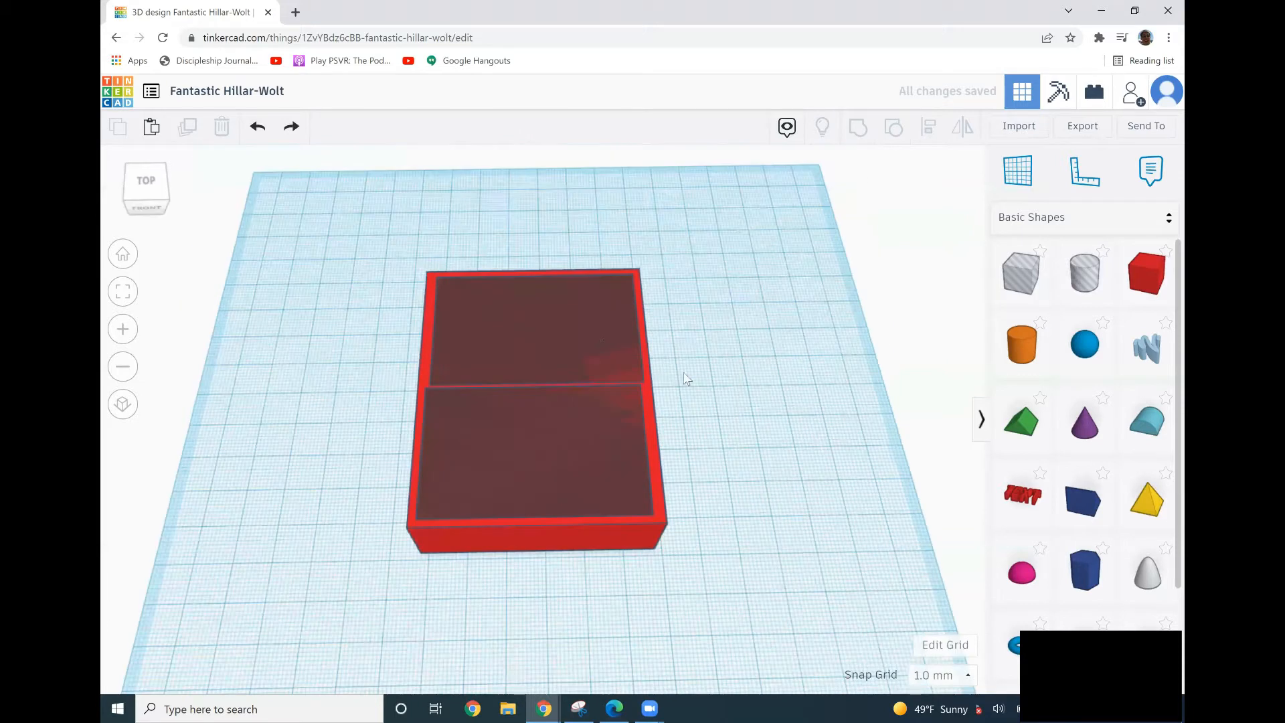
pyautogui.click(527, 272)
pyautogui.moveTo(535, 355)
pyautogui.mouseDown()
pyautogui.moveTo(534, 343)
pyautogui.moveTo(530, 362)
pyautogui.mouseUp()
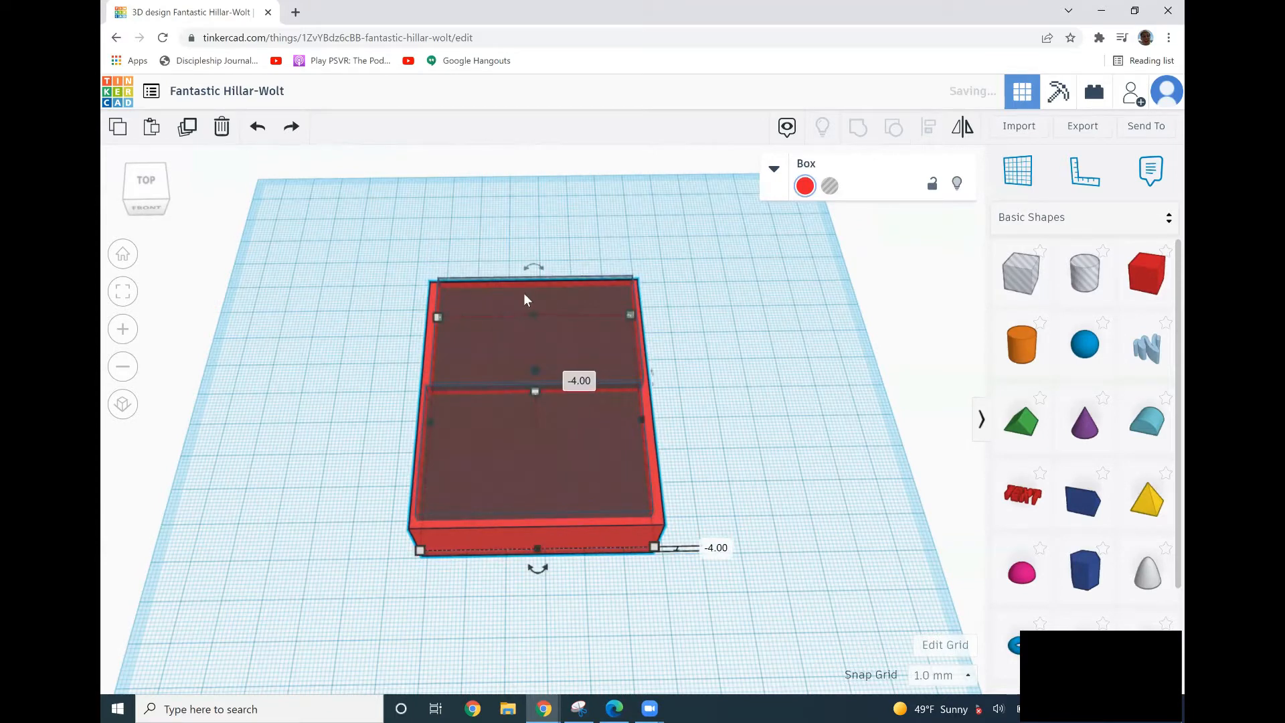
pyautogui.moveTo(430, 241); pyautogui.dragTo(739, 462)
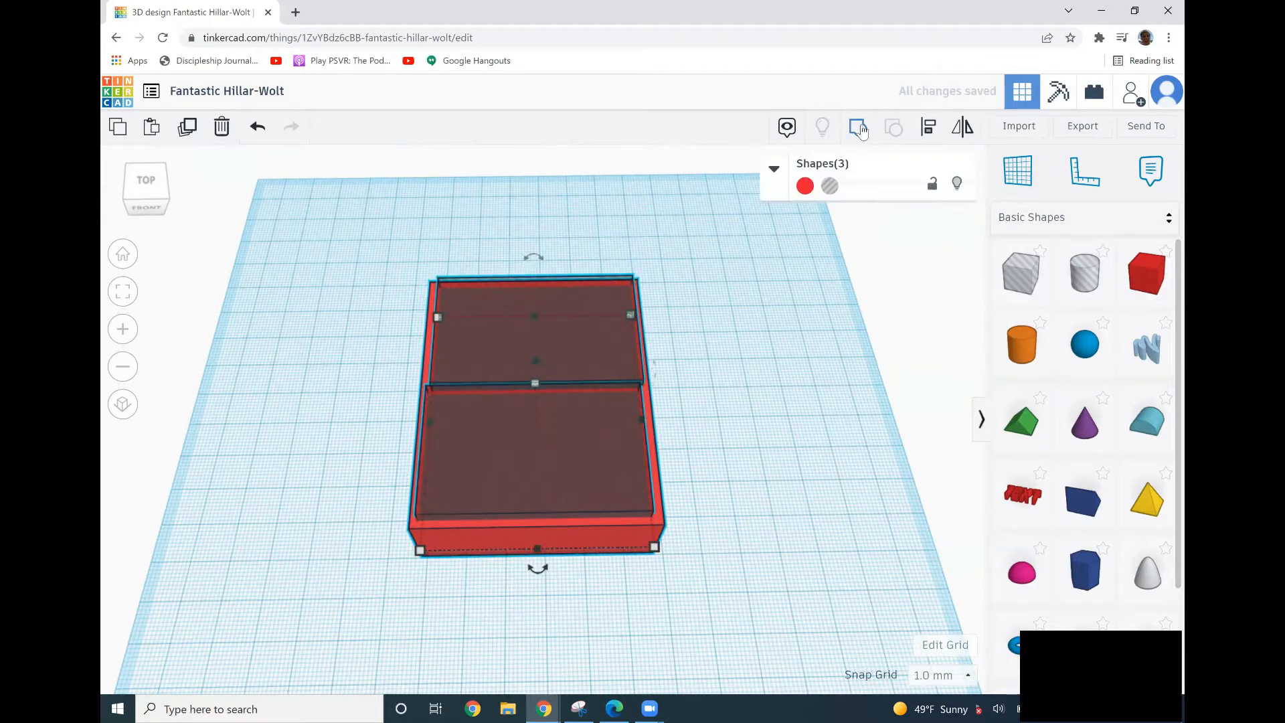
pyautogui.hotkey('ctrl', 'g')
pyautogui.click(734, 541)
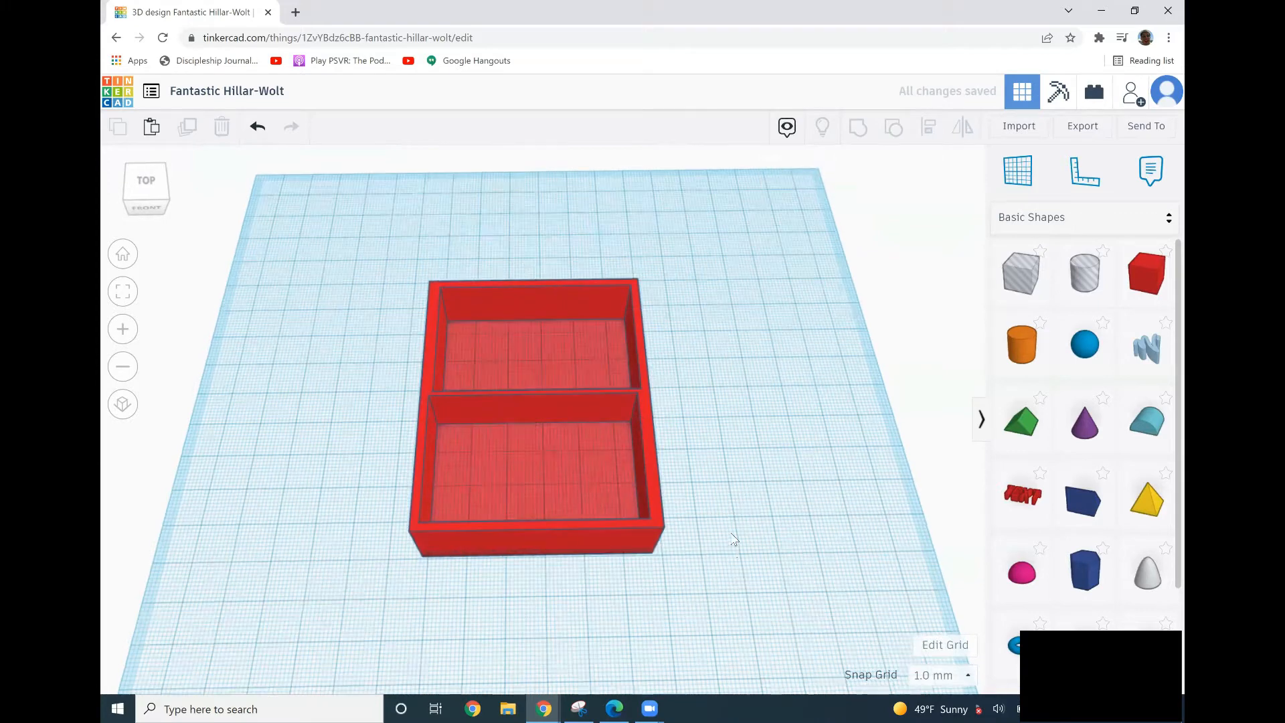
pyautogui.moveTo(733, 542); pyautogui.dragTo(620, 397, button='right')
pyautogui.click(559, 295)
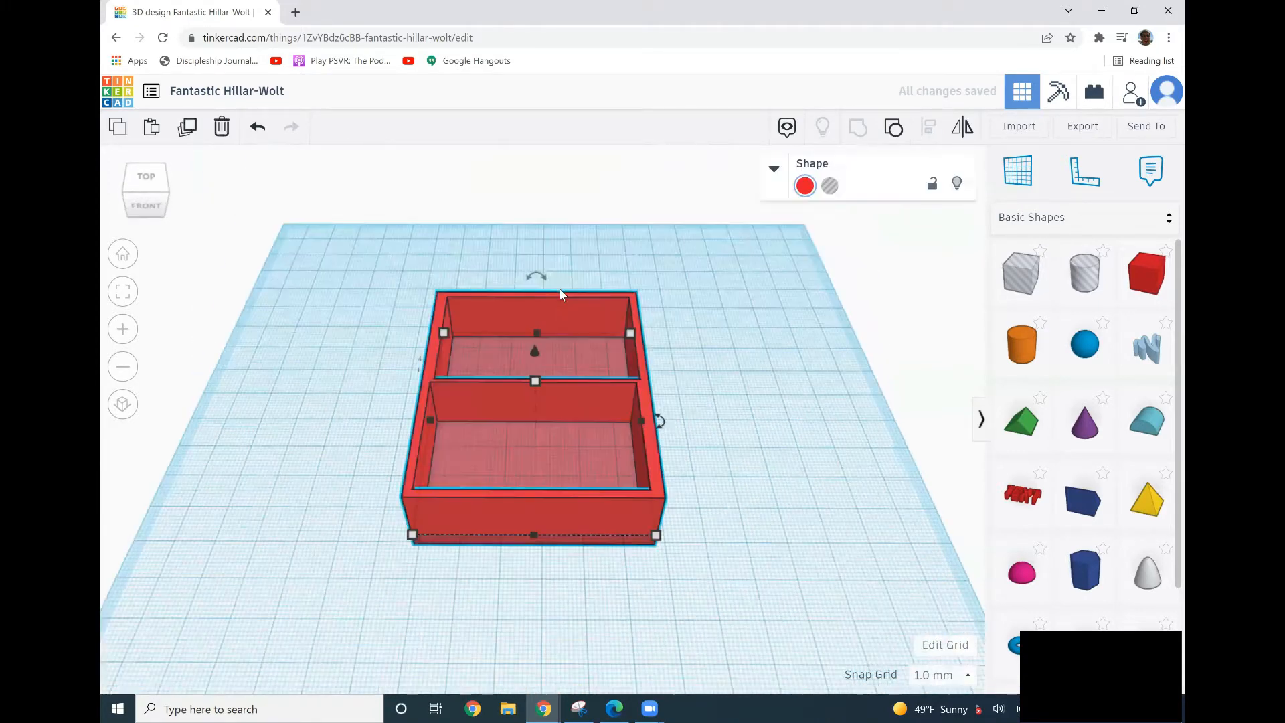
pyautogui.moveTo(532, 348); pyautogui.dragTo(532, 340)
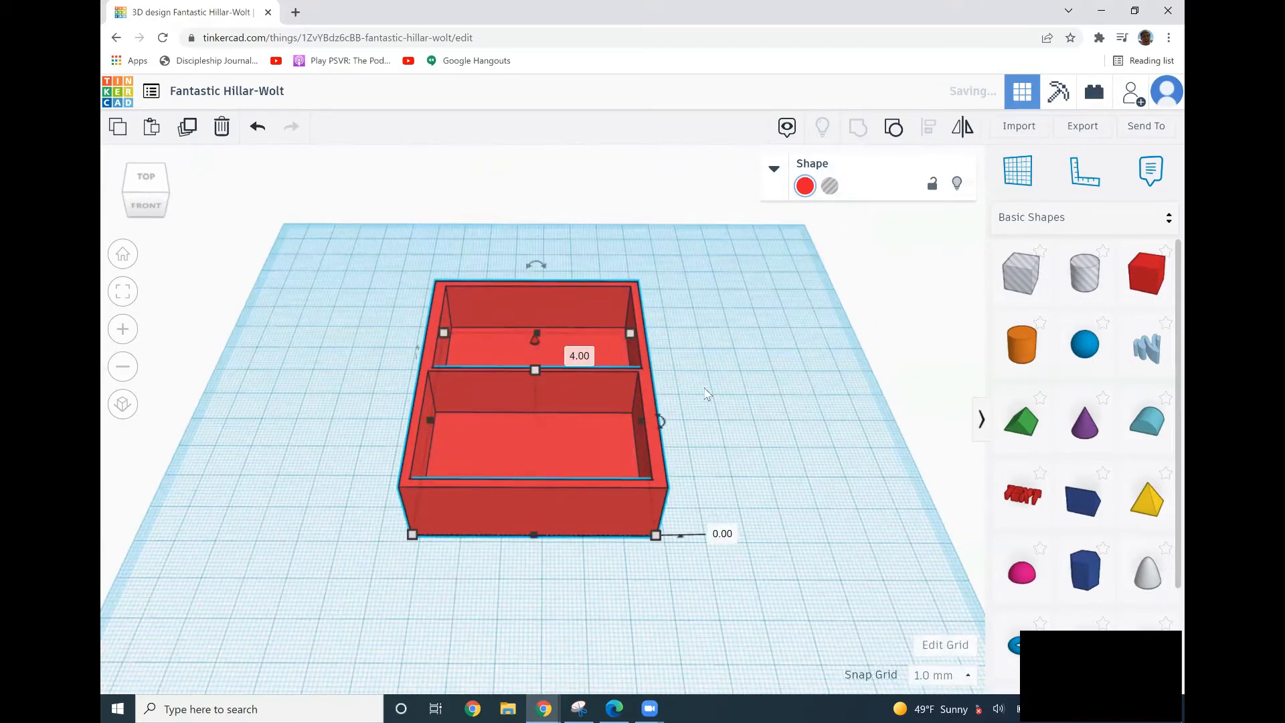
pyautogui.click(688, 480)
pyautogui.moveTo(545, 333); pyautogui.dragTo(533, 363, button='right')
pyautogui.moveTo(503, 500); pyautogui.dragTo(632, 516, button='right')
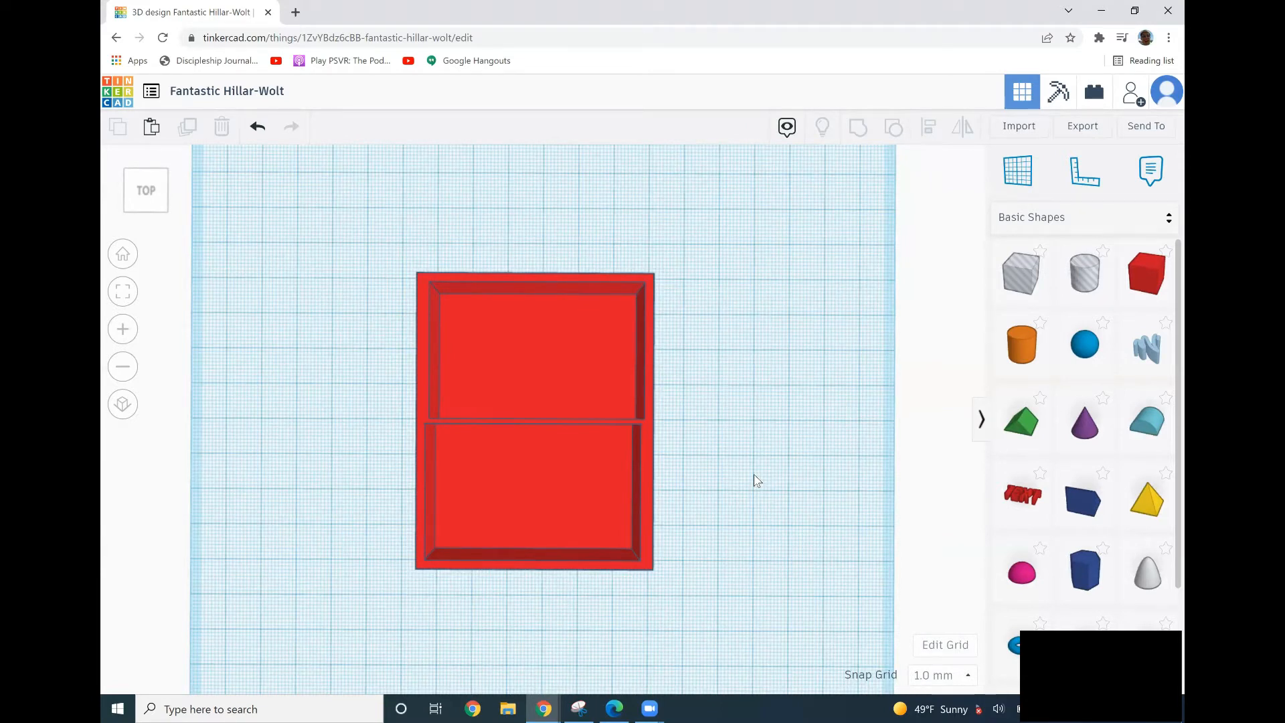
pyautogui.moveTo(659, 492)
pyautogui.mouseDown(button='right')
pyautogui.moveTo(630, 483)
pyautogui.moveTo(662, 483)
pyautogui.mouseUp(button='right')
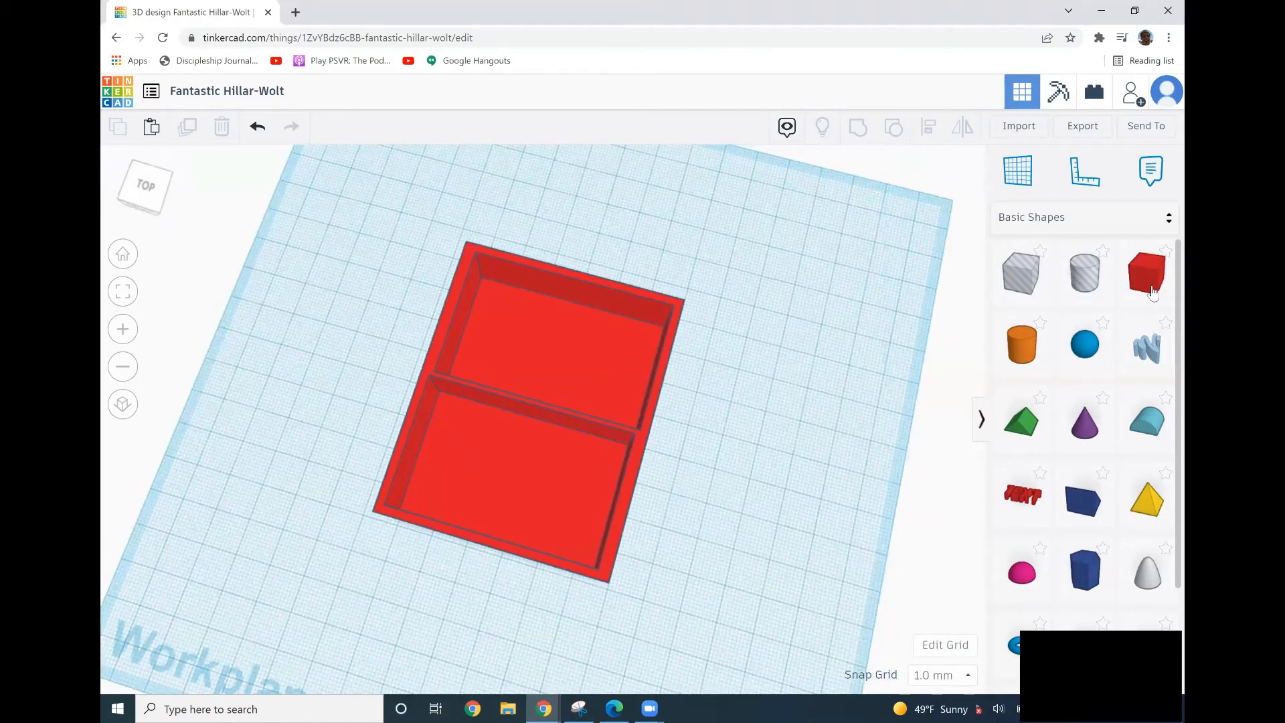
# Add a new box, set its width to 45 mm, and place it against the compartment box's side.
pyautogui.moveTo(882, 345); pyautogui.dragTo(749, 450, button='right')
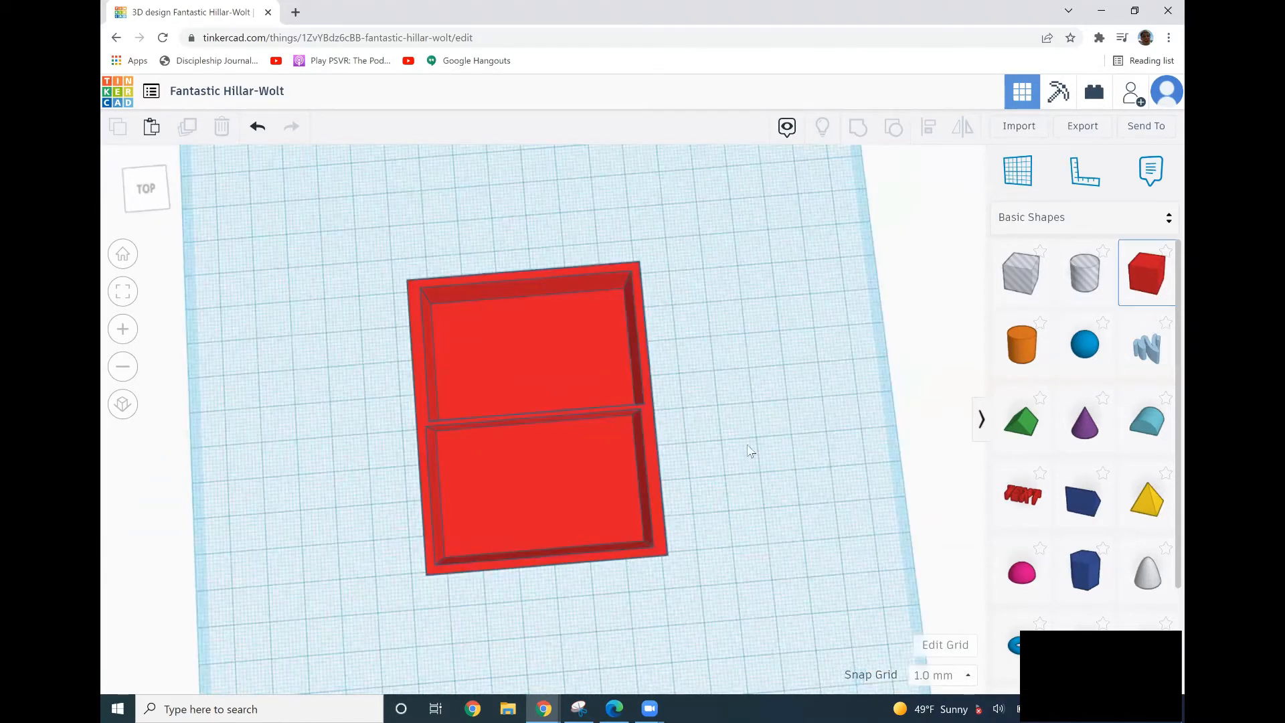
pyautogui.click(734, 477)
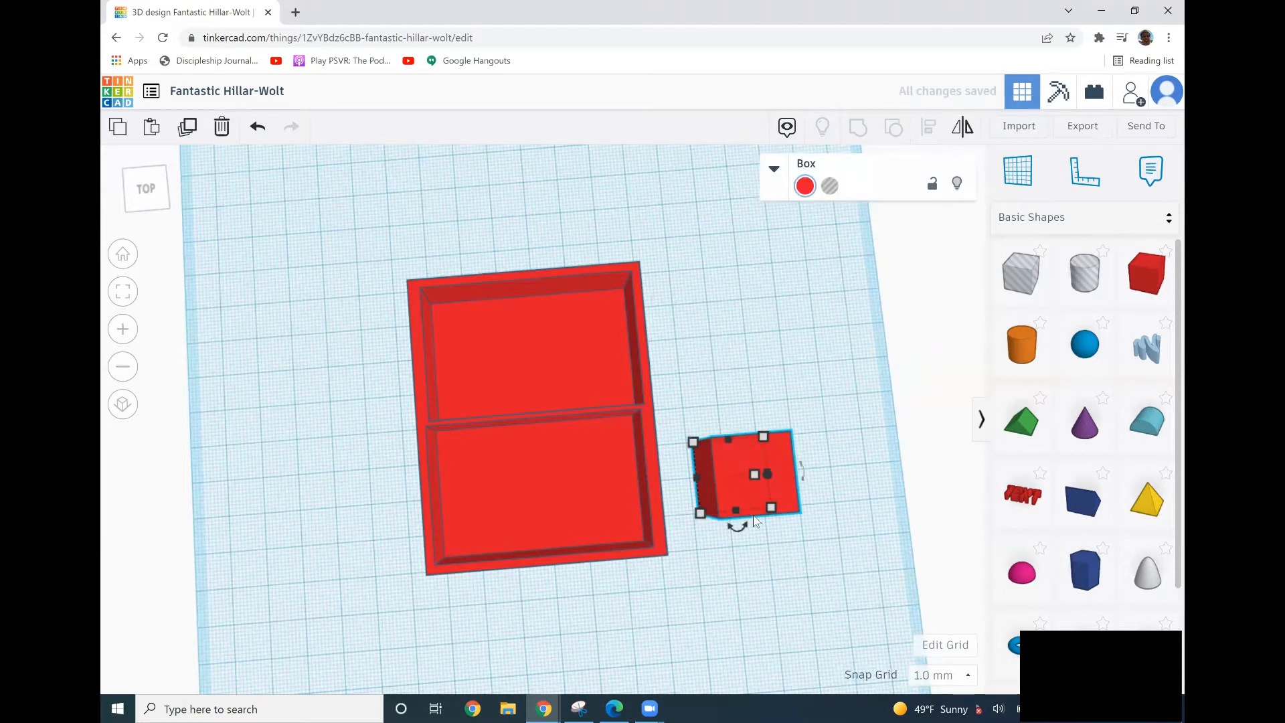
pyautogui.moveTo(721, 562); pyautogui.dragTo(704, 563)
pyautogui.moveTo(704, 563); pyautogui.dragTo(720, 522, button='right')
pyautogui.click(696, 529)
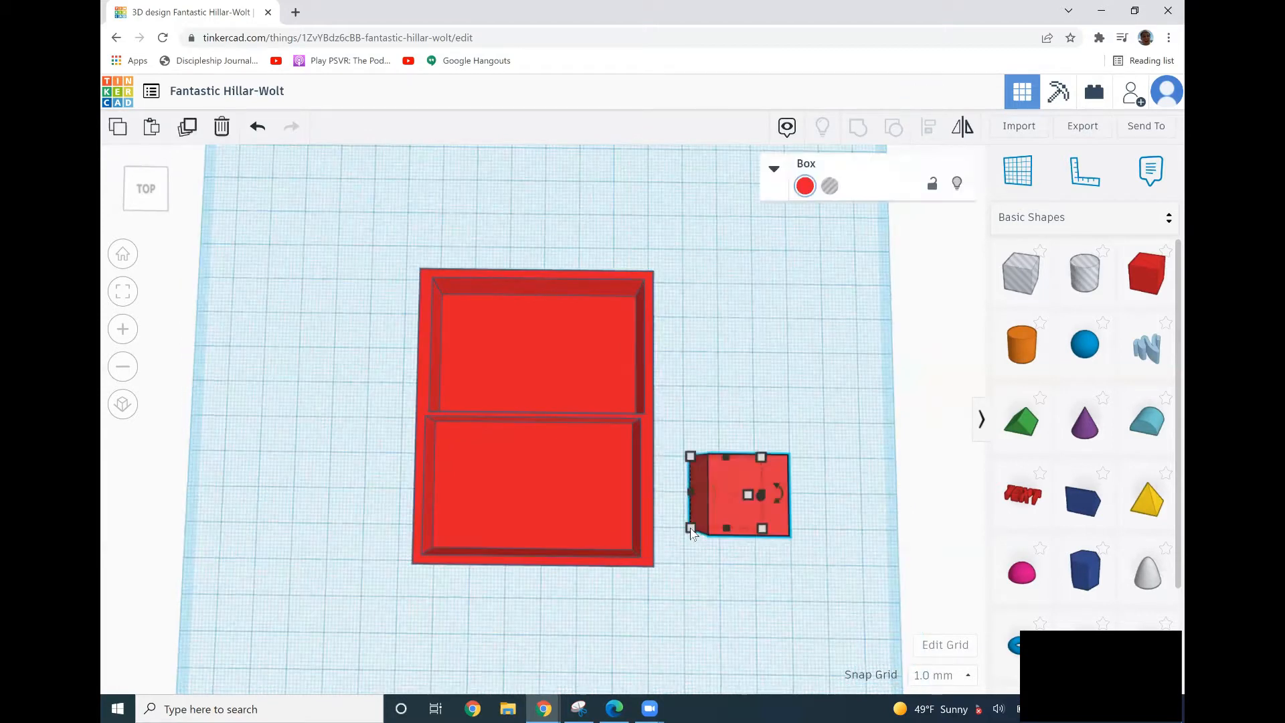
pyautogui.moveTo(690, 528)
pyautogui.click(736, 590)
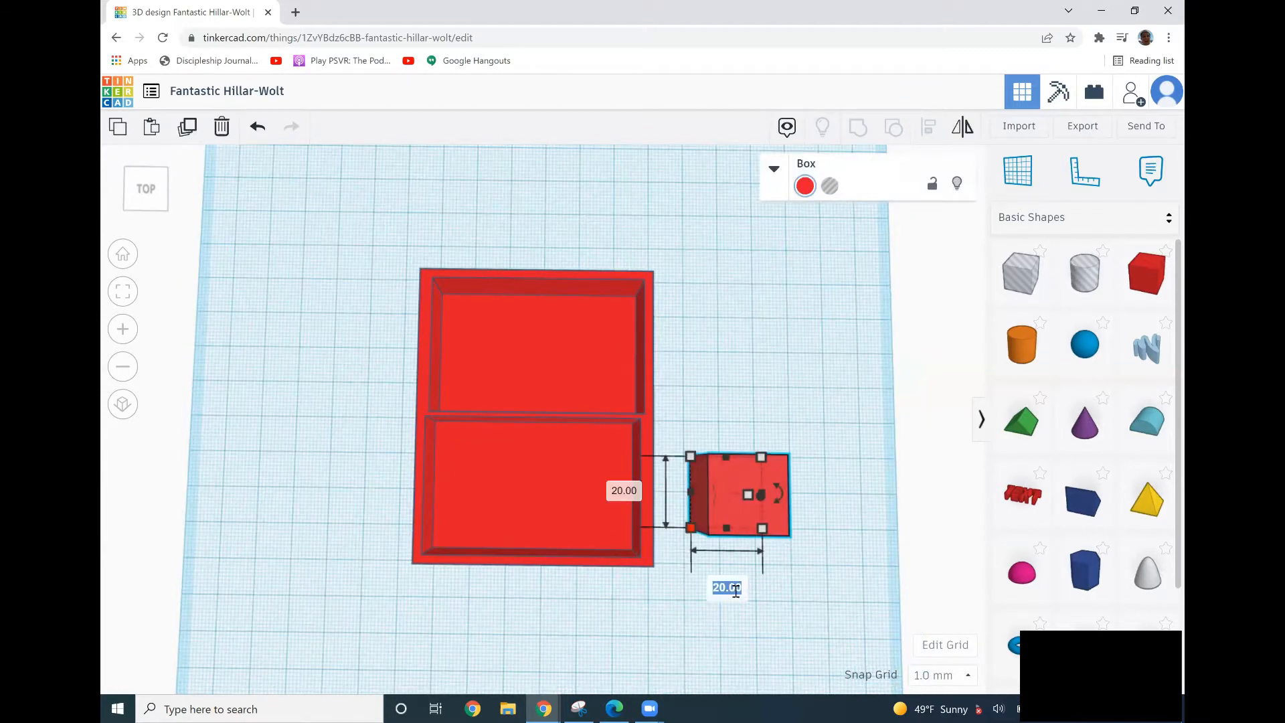
pyautogui.write('45')
pyautogui.moveTo(720, 518); pyautogui.dragTo(748, 558)
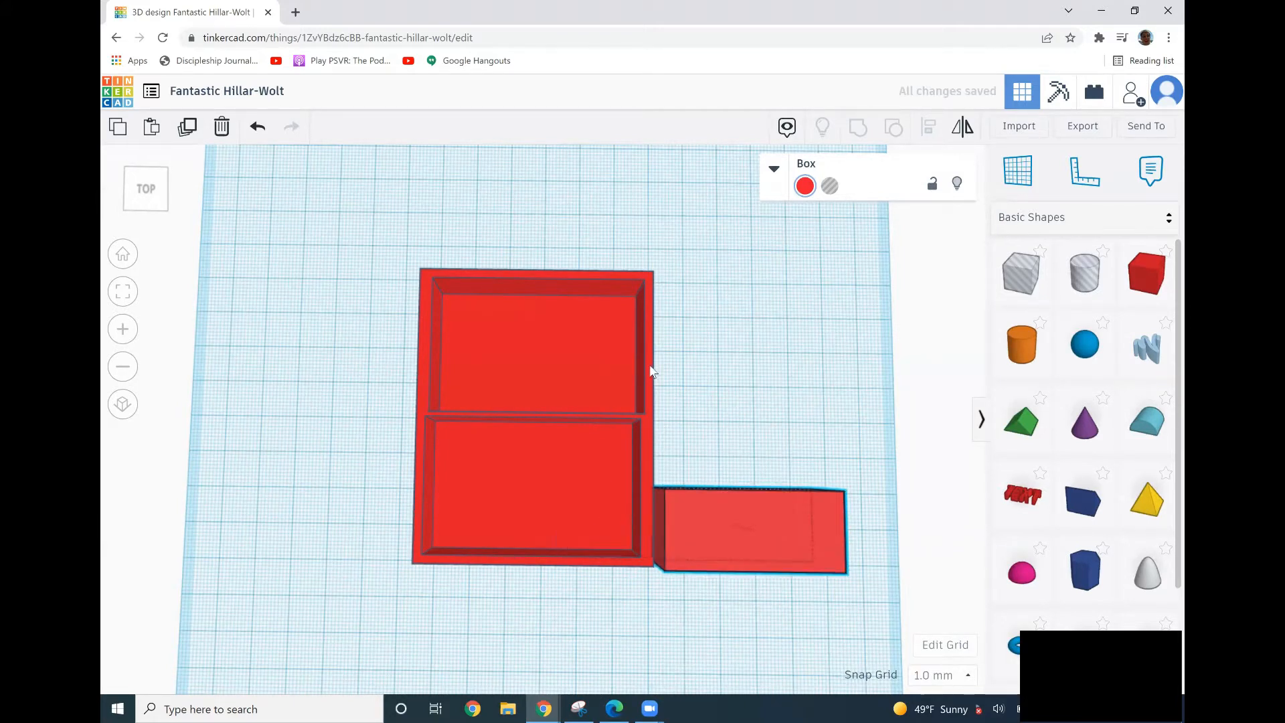
# Set the new box's length to 75 mm to match the compartment box.
pyautogui.click(636, 289)
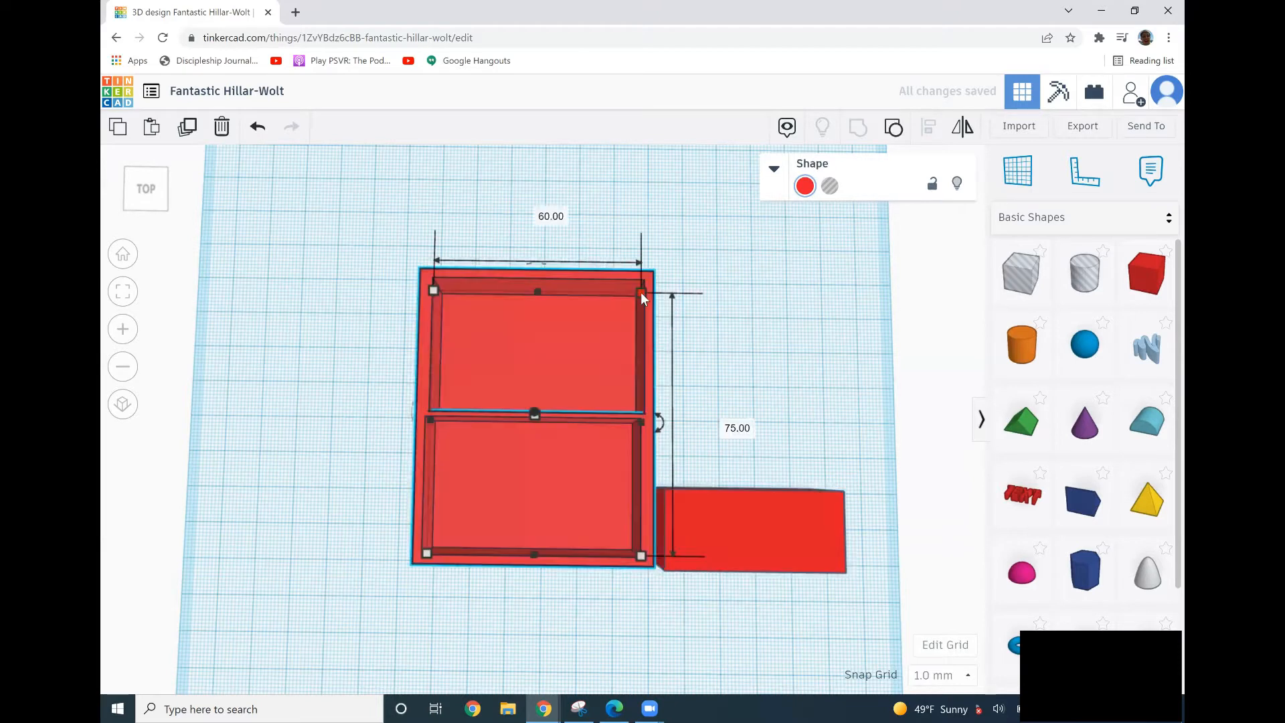
pyautogui.click(729, 498)
pyautogui.moveTo(652, 488)
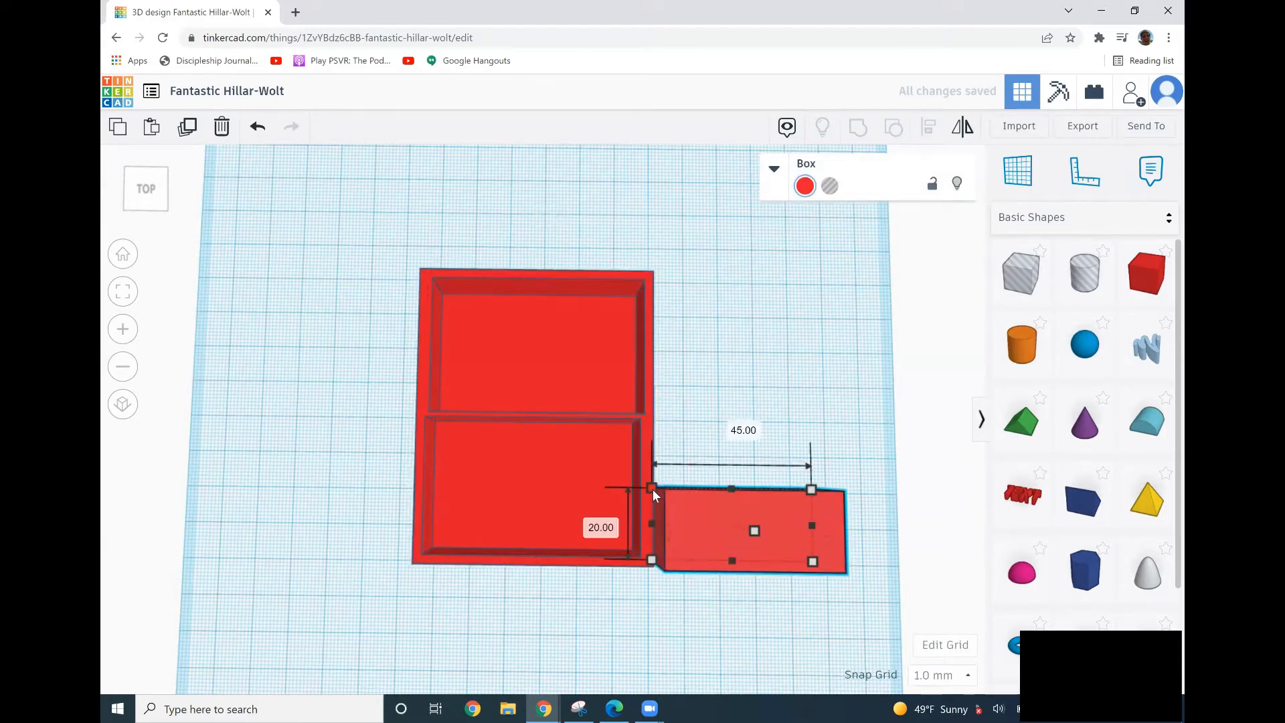
pyautogui.click(587, 523)
pyautogui.write('75')
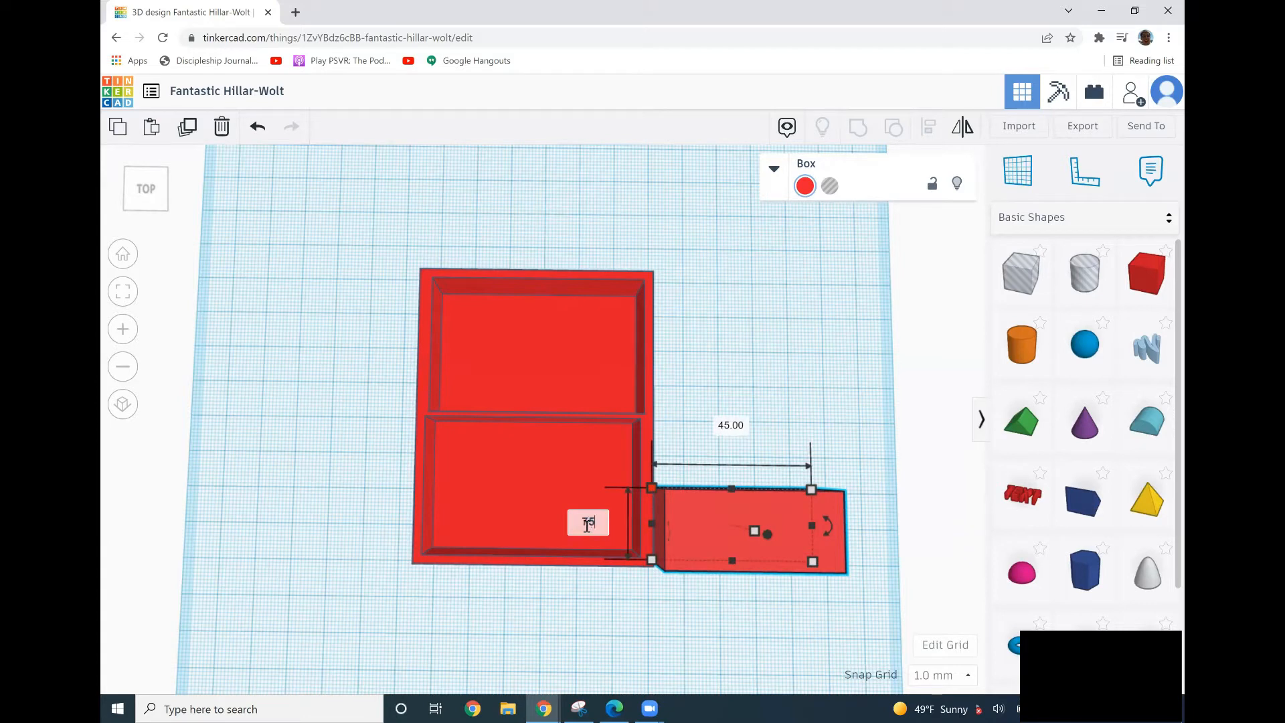
pyautogui.press('Return')
pyautogui.click(863, 534)
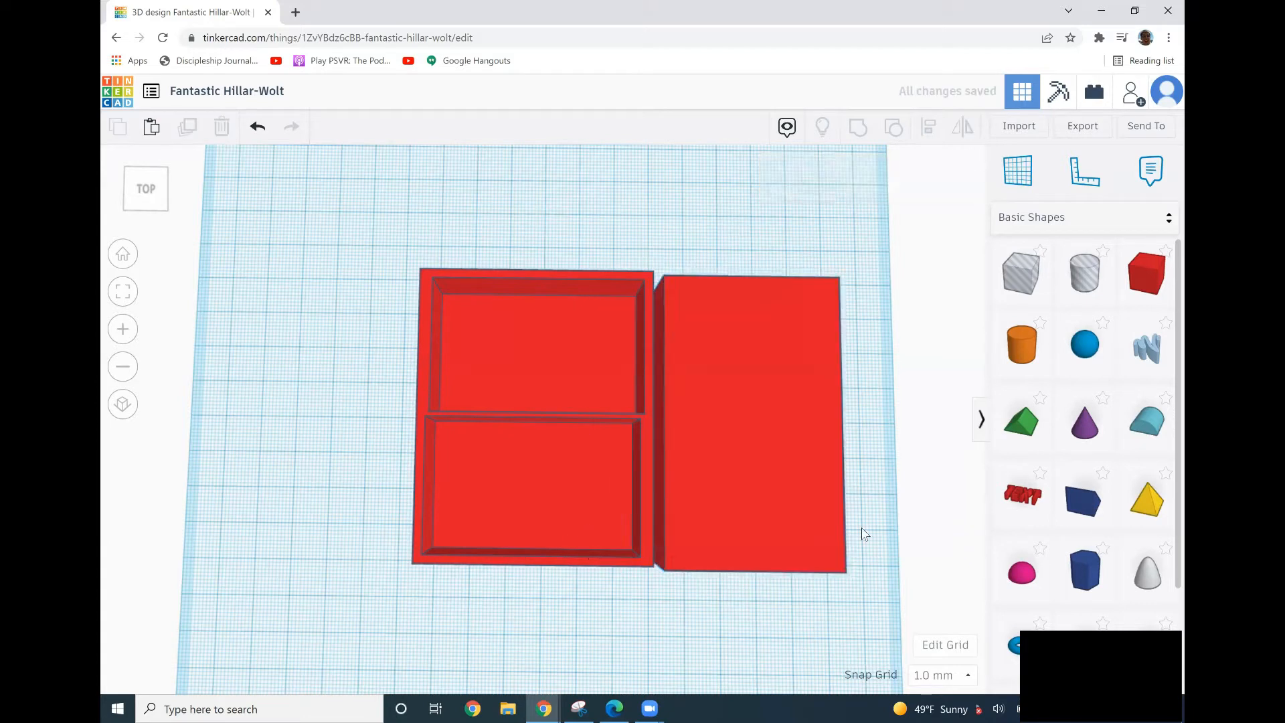
pyautogui.moveTo(648, 472); pyautogui.dragTo(542, 422, button='right')
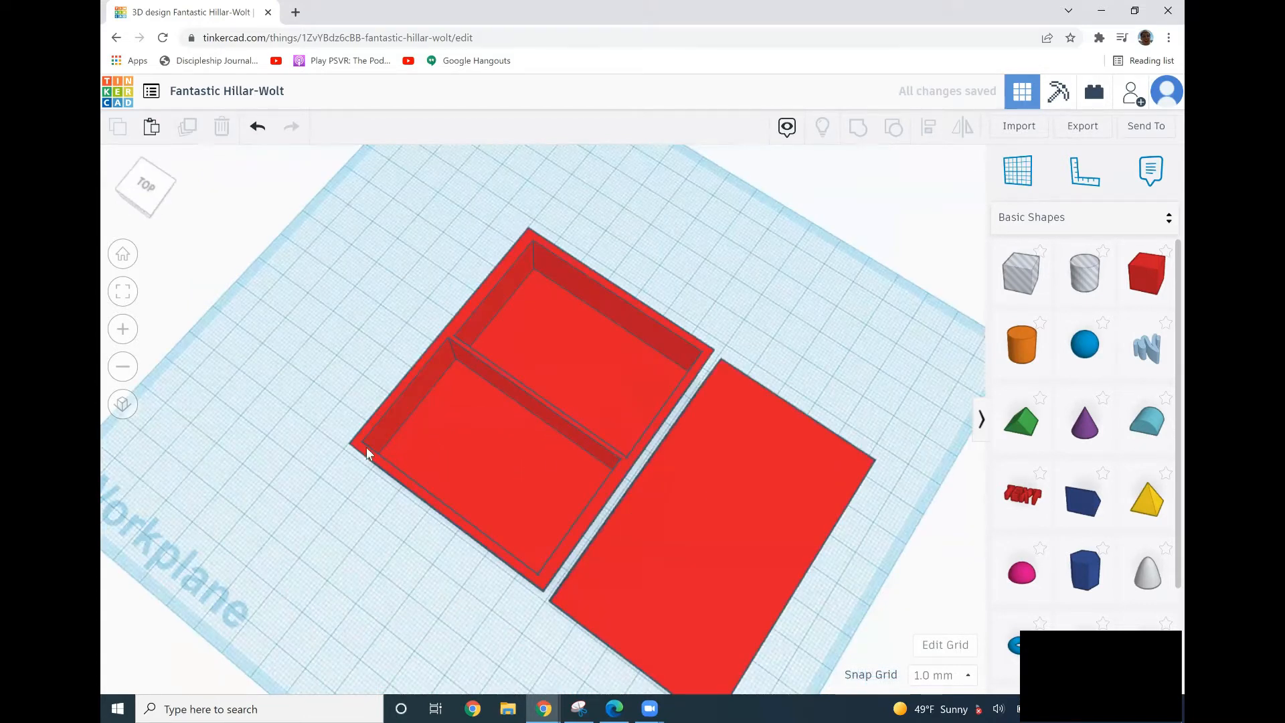
# Slide the new solid box flush against the side of the compartment box.
pyautogui.moveTo(337, 418); pyautogui.dragTo(361, 375, button='right')
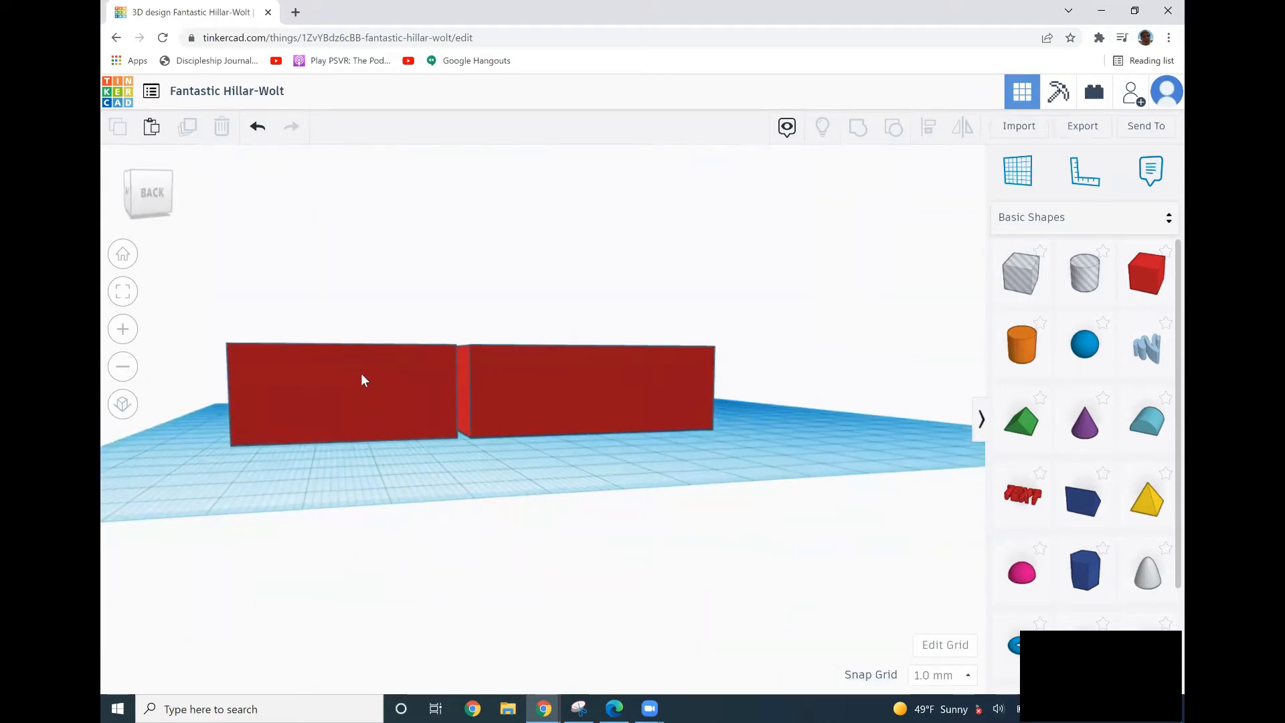
pyautogui.scroll(-1, 361, 375)
pyautogui.scroll(3, 361, 375)
pyautogui.scroll(1, 331, 382)
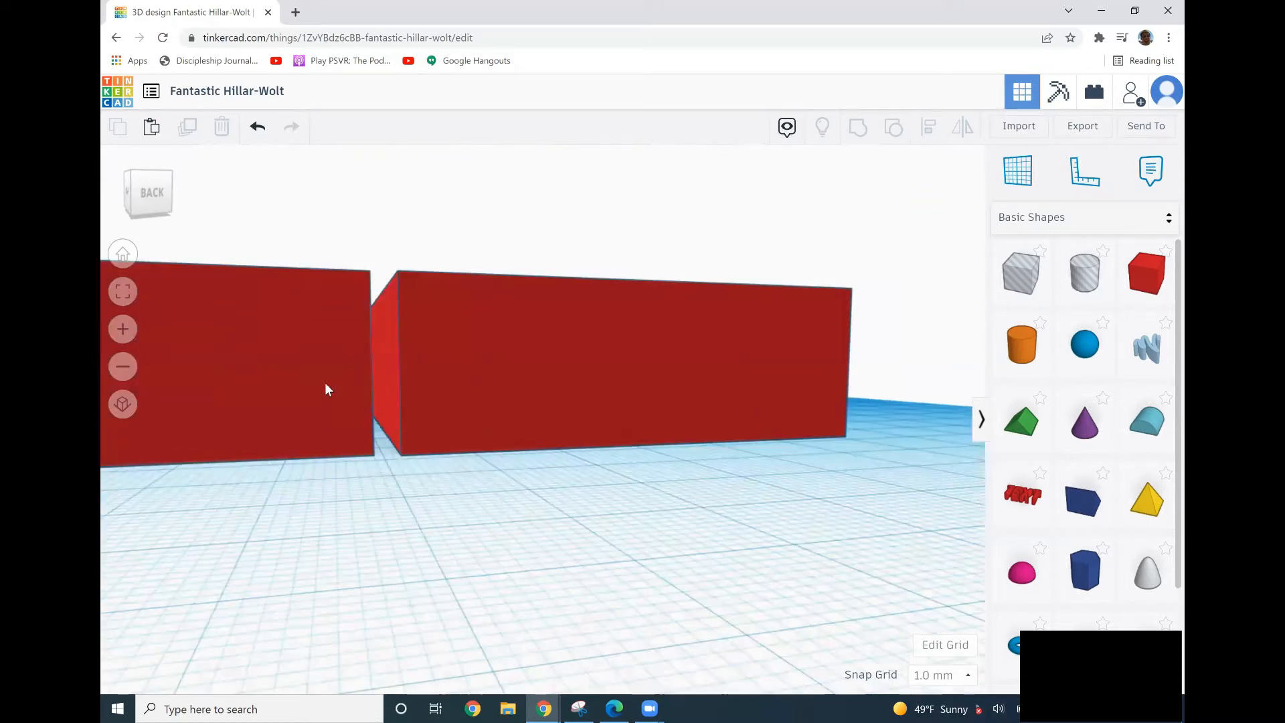
pyautogui.scroll(1, 335, 387)
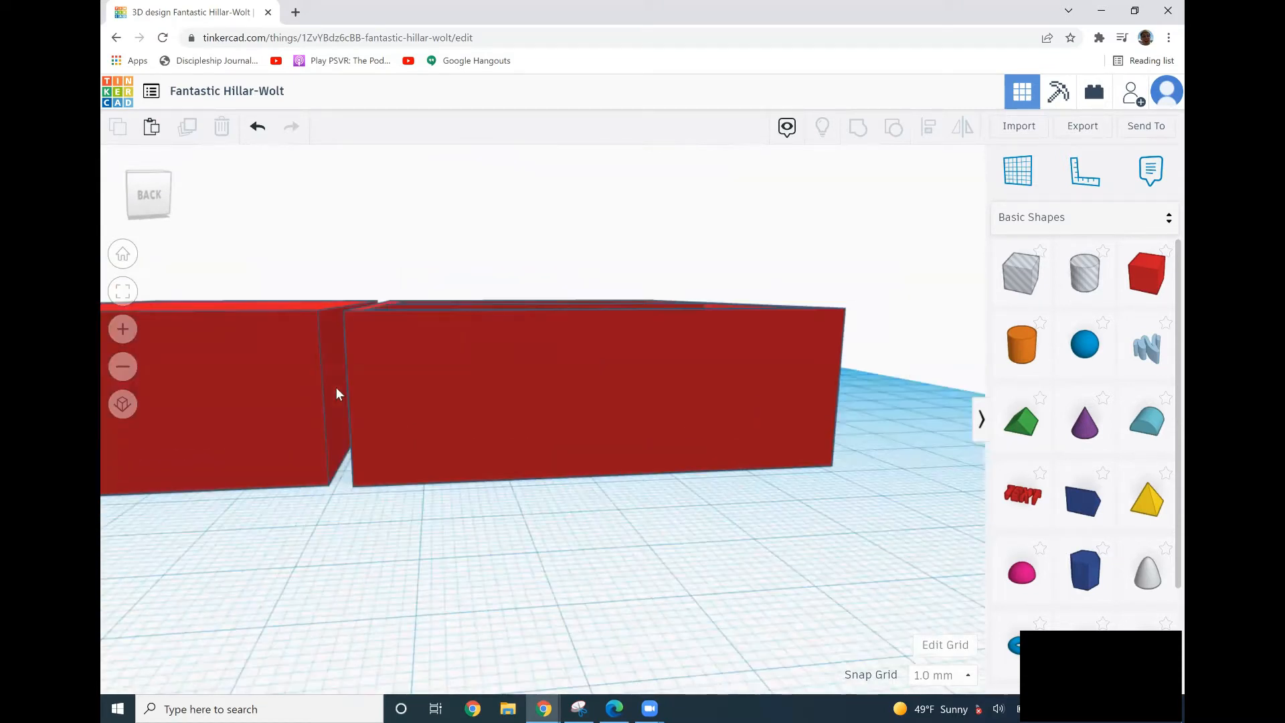
pyautogui.click(388, 392)
pyautogui.moveTo(470, 400); pyautogui.dragTo(581, 383, button='right')
pyautogui.click(499, 391)
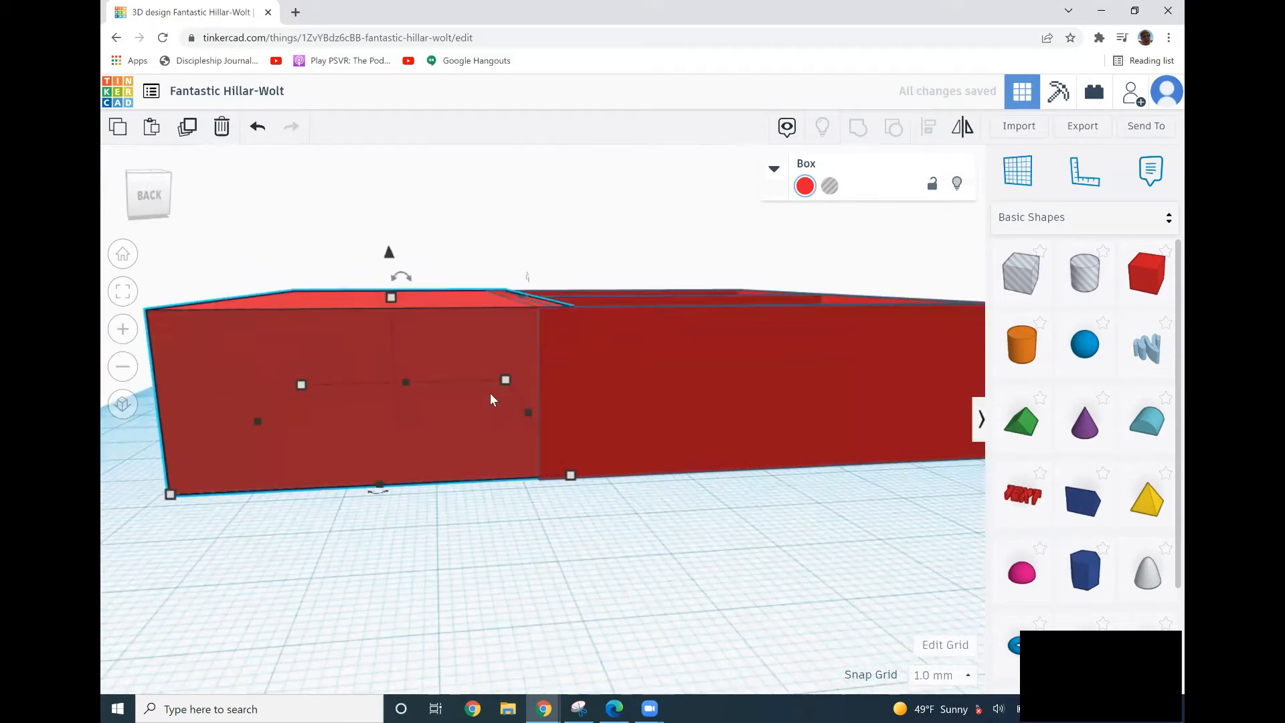
pyautogui.moveTo(436, 360); pyautogui.dragTo(405, 366)
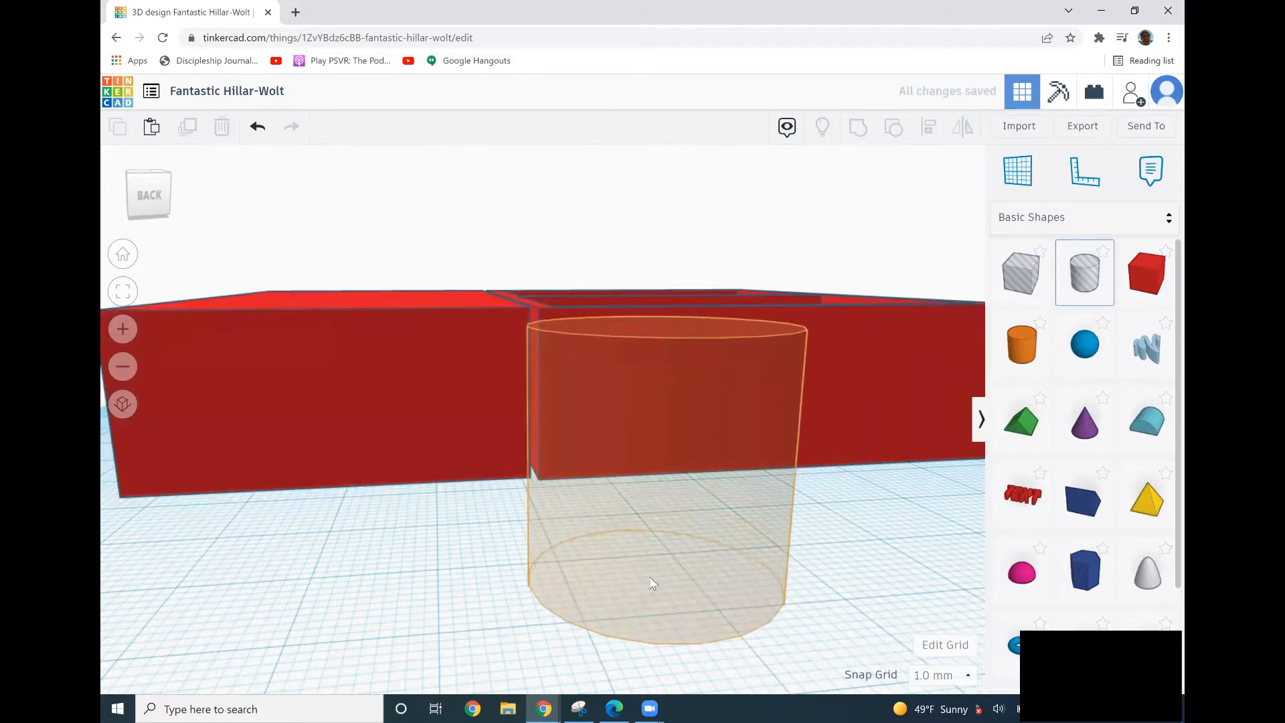
# Place a cylinder hole on the workplane in front of the boxes.
pyautogui.click(642, 617)
pyautogui.moveTo(641, 612); pyautogui.dragTo(638, 621, button='right')
pyautogui.scroll(-3, 637, 620)
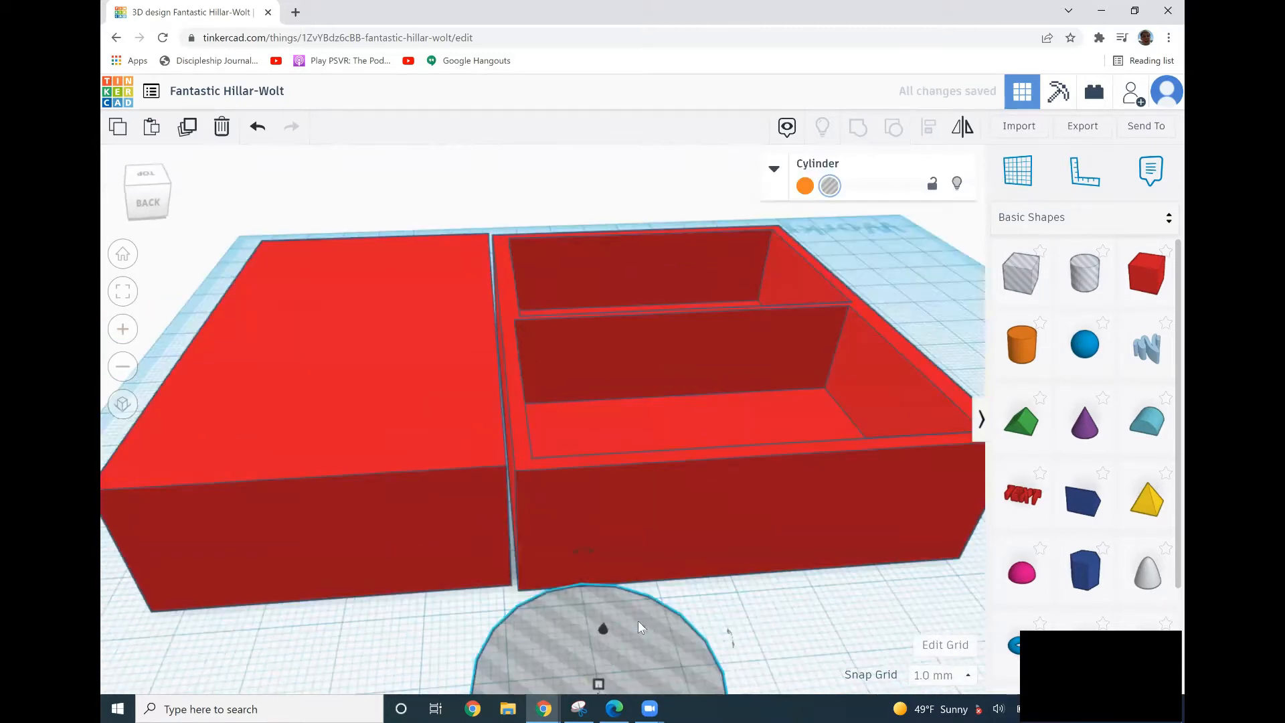
pyautogui.scroll(-3, 567, 584)
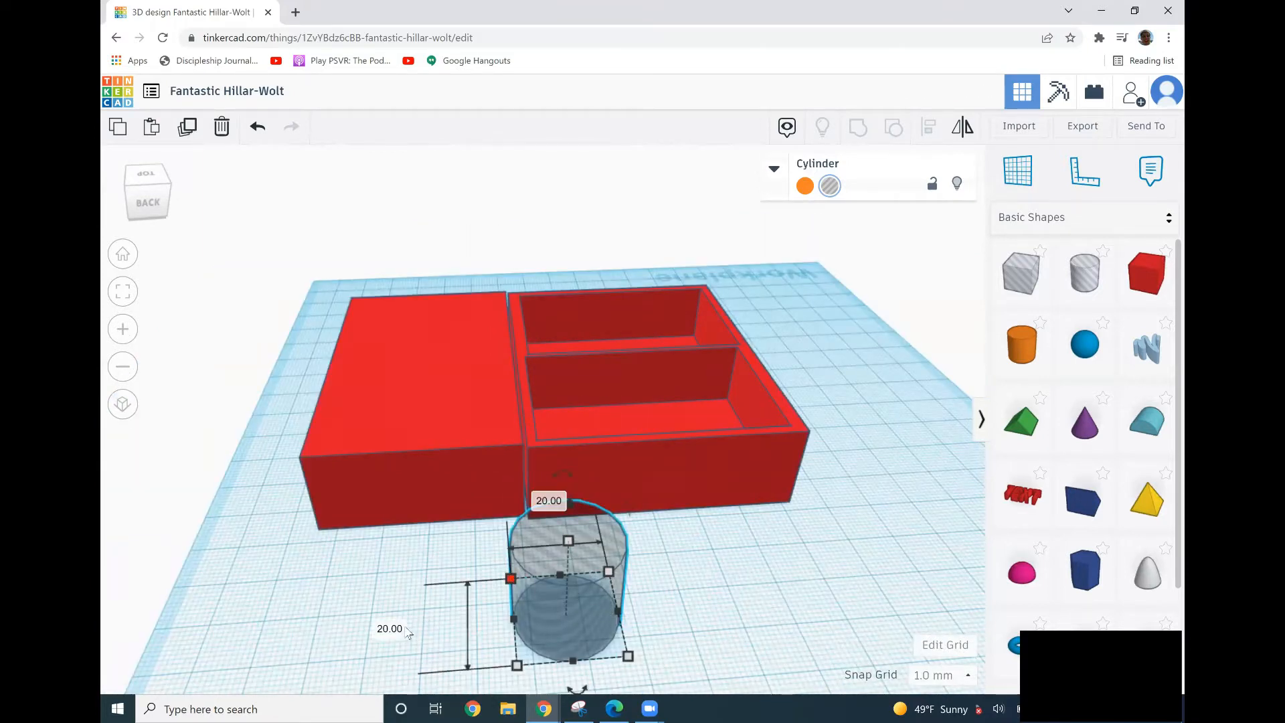
# Try setting the cylinder's diameter to 50 mm, then undo the change.
pyautogui.click(548, 504)
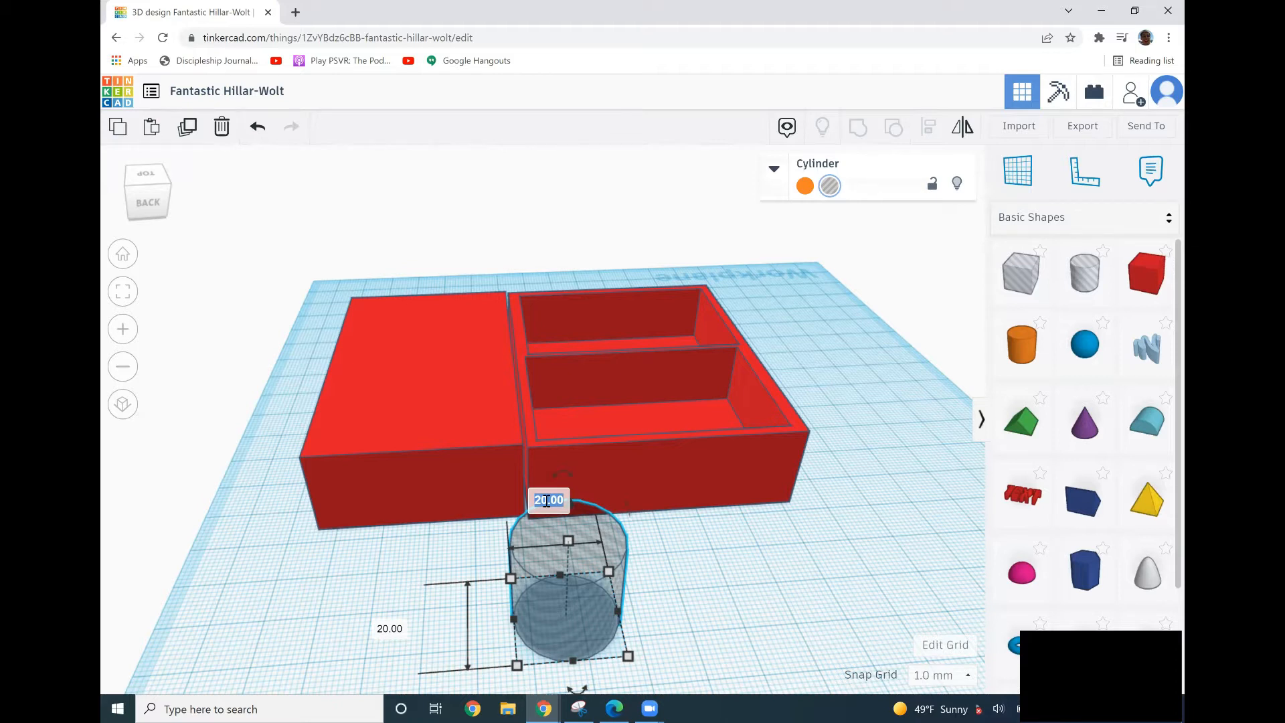
pyautogui.write('50')
pyautogui.press('Return')
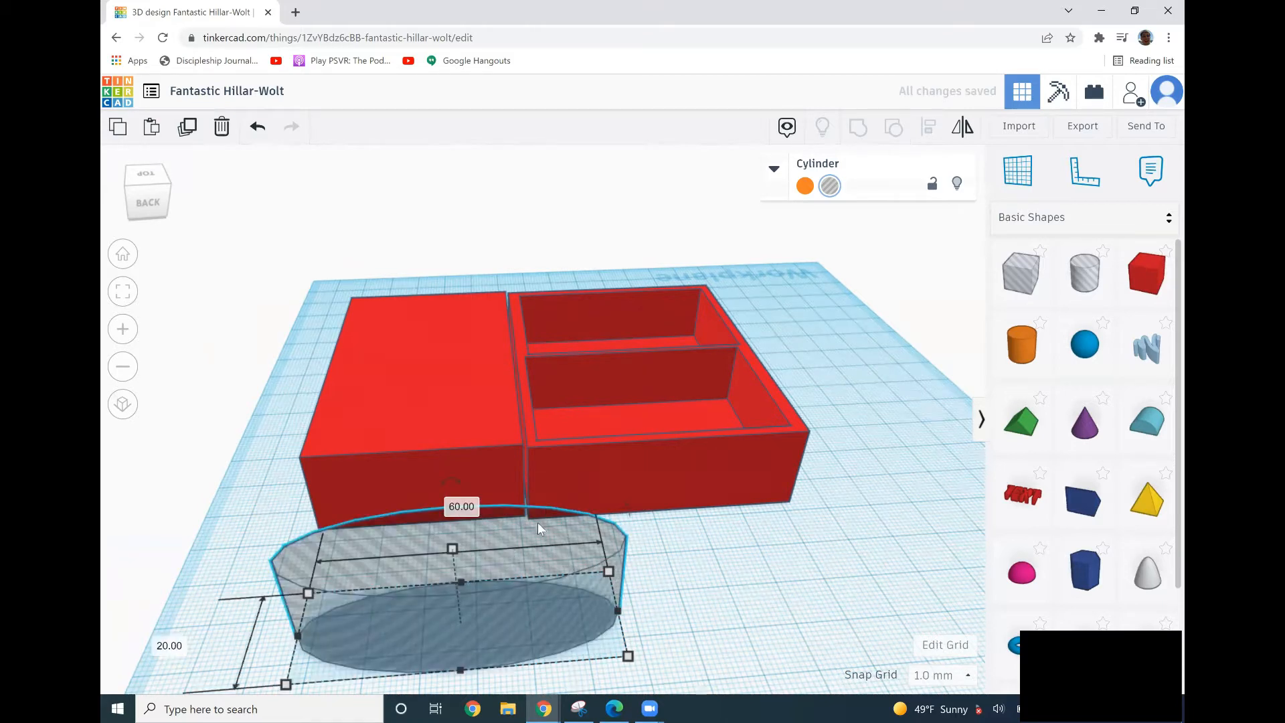
pyautogui.hotkey('ctrl', 'z')
# Set the cylinder hole's height to 80 mm.
pyautogui.moveTo(570, 542)
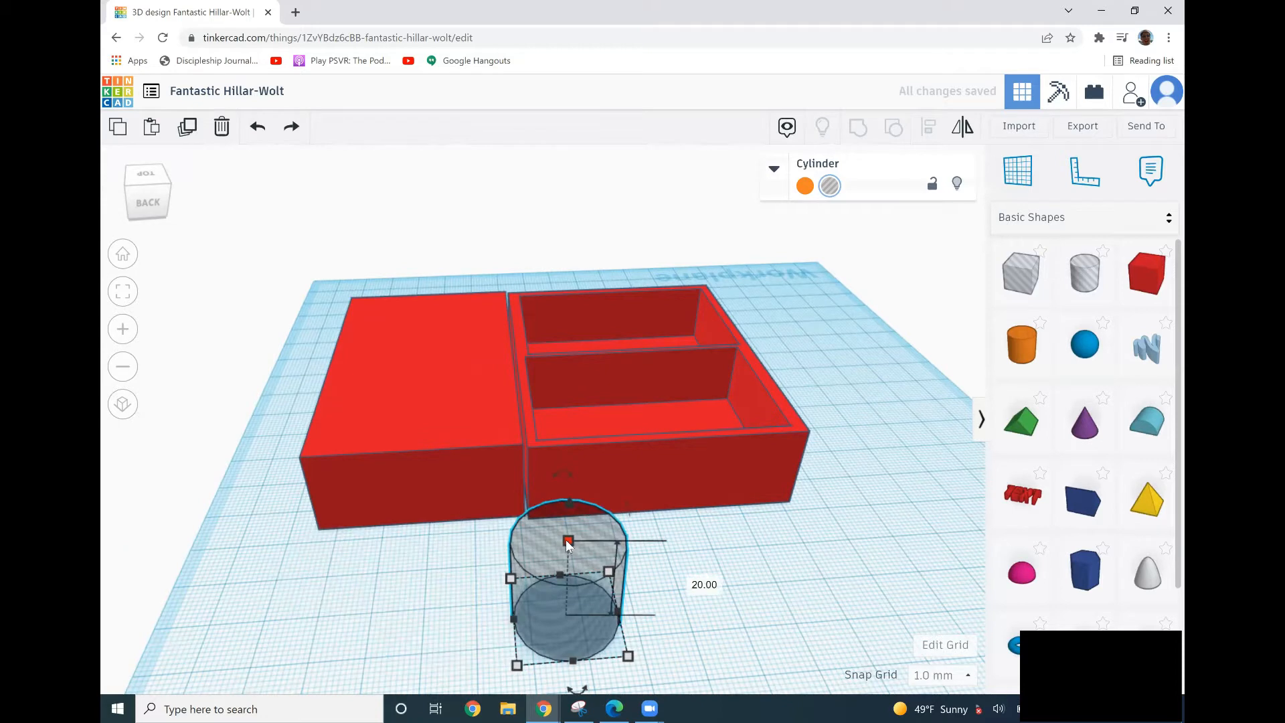
pyautogui.click(693, 579)
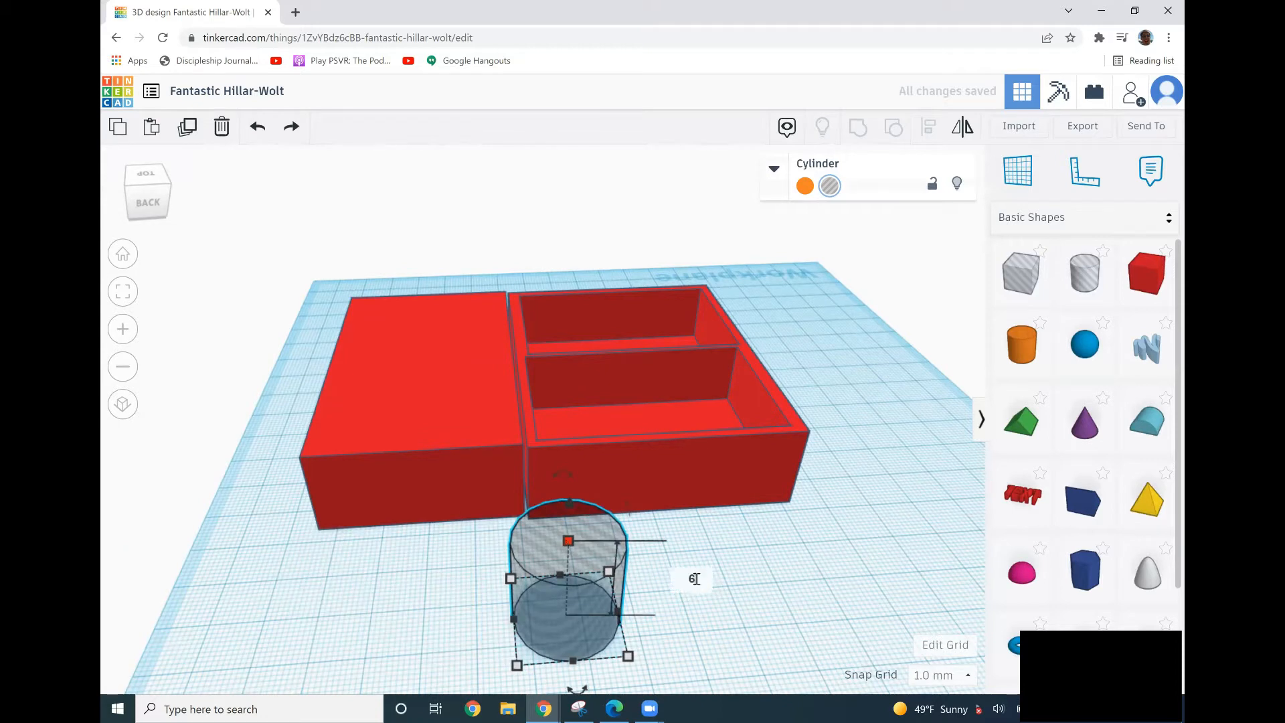
pyautogui.write('80')
pyautogui.press('Return')
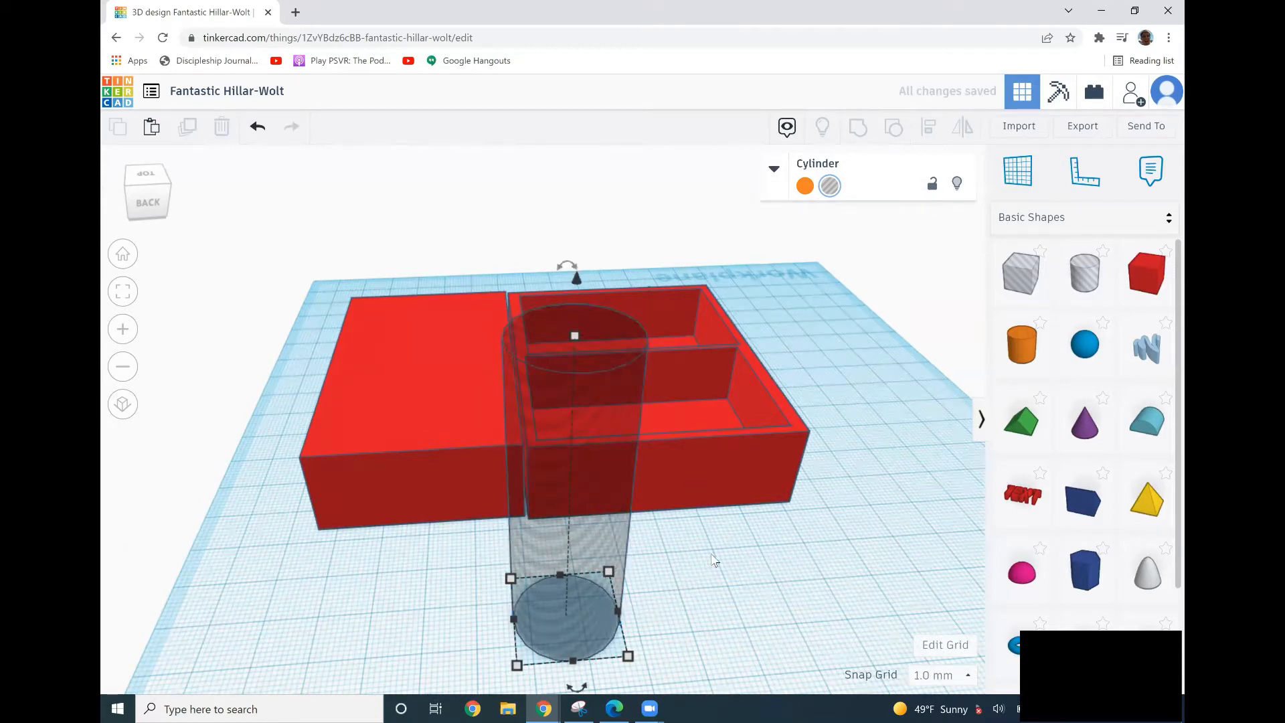
# Rotate the tall cylinder hole 90 degrees so it lies horizontally along the boxes.
pyautogui.click(713, 555)
pyautogui.moveTo(761, 541); pyautogui.dragTo(767, 449, button='right')
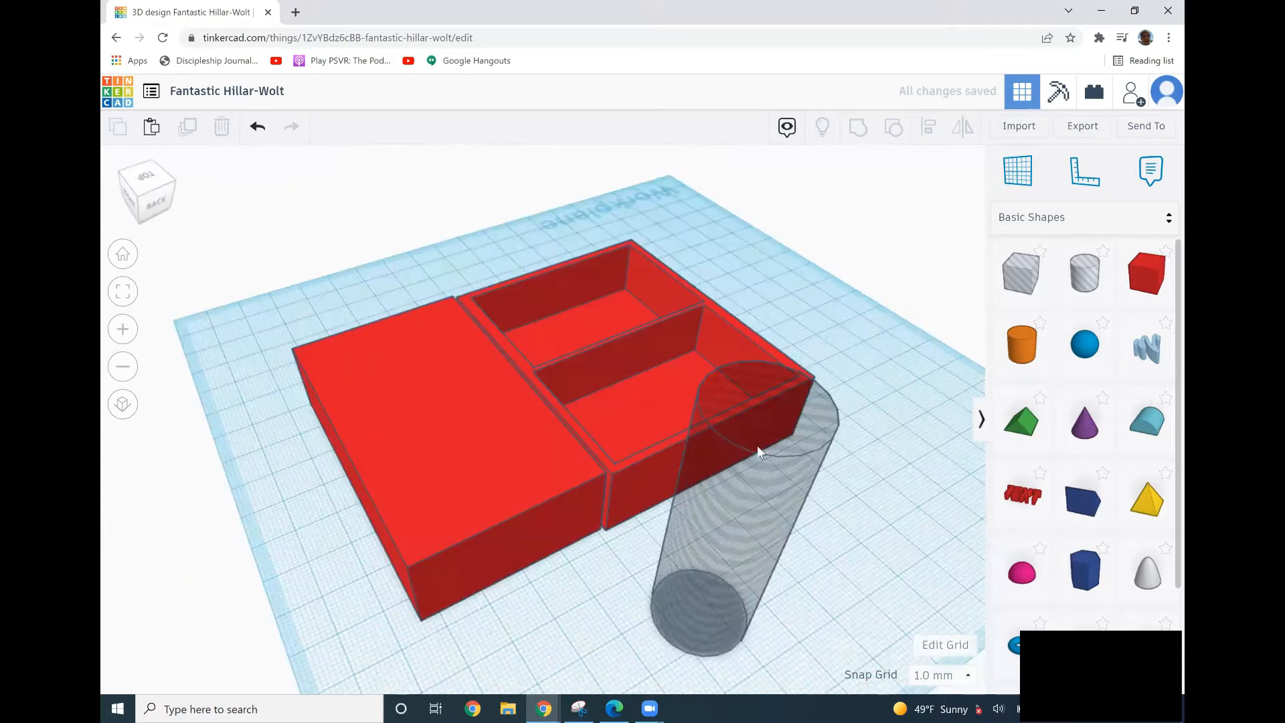
pyautogui.click(824, 348)
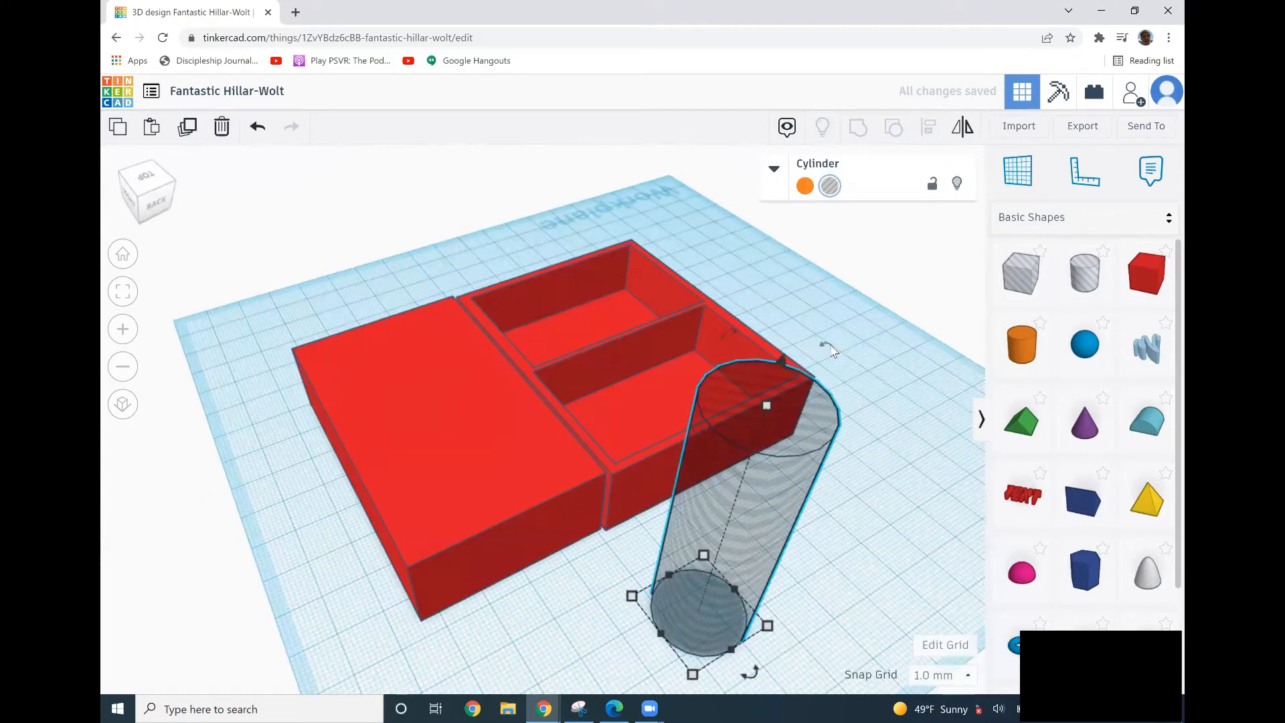
pyautogui.moveTo(838, 353); pyautogui.dragTo(911, 615)
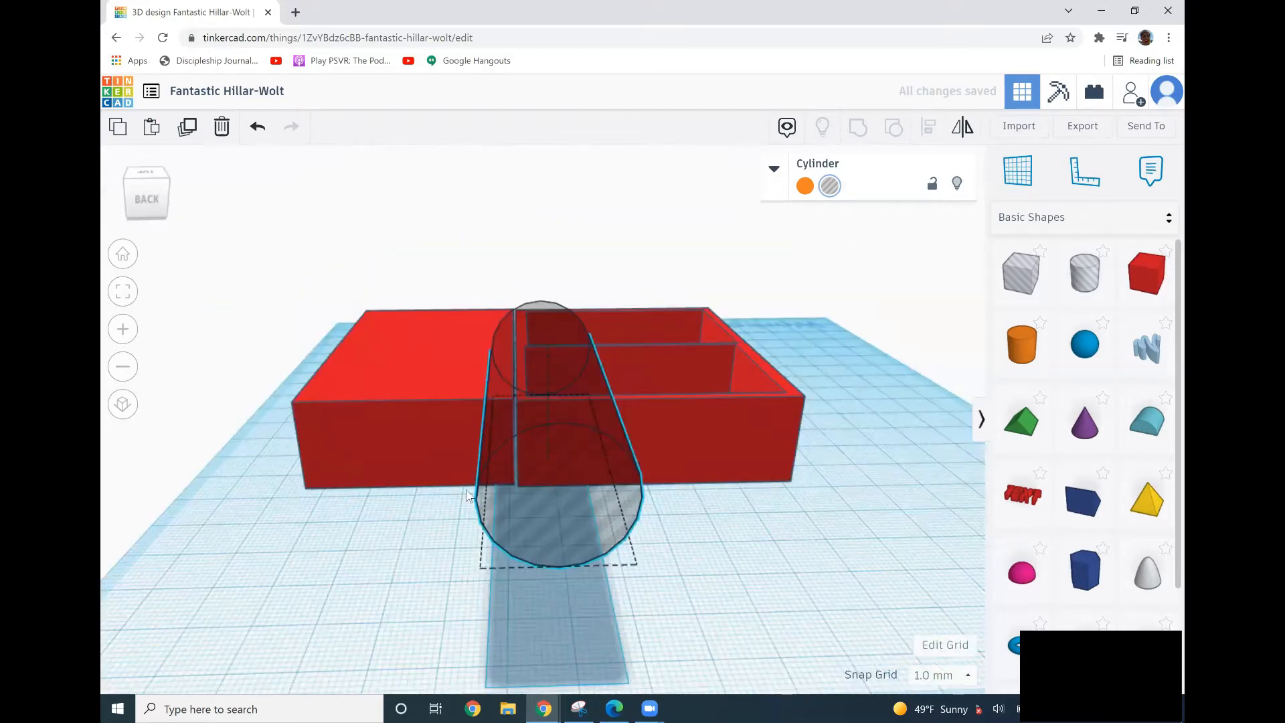
# Move the lying cylinder down onto the workplane in front of the joint between the boxes.
pyautogui.moveTo(467, 495); pyautogui.dragTo(416, 421)
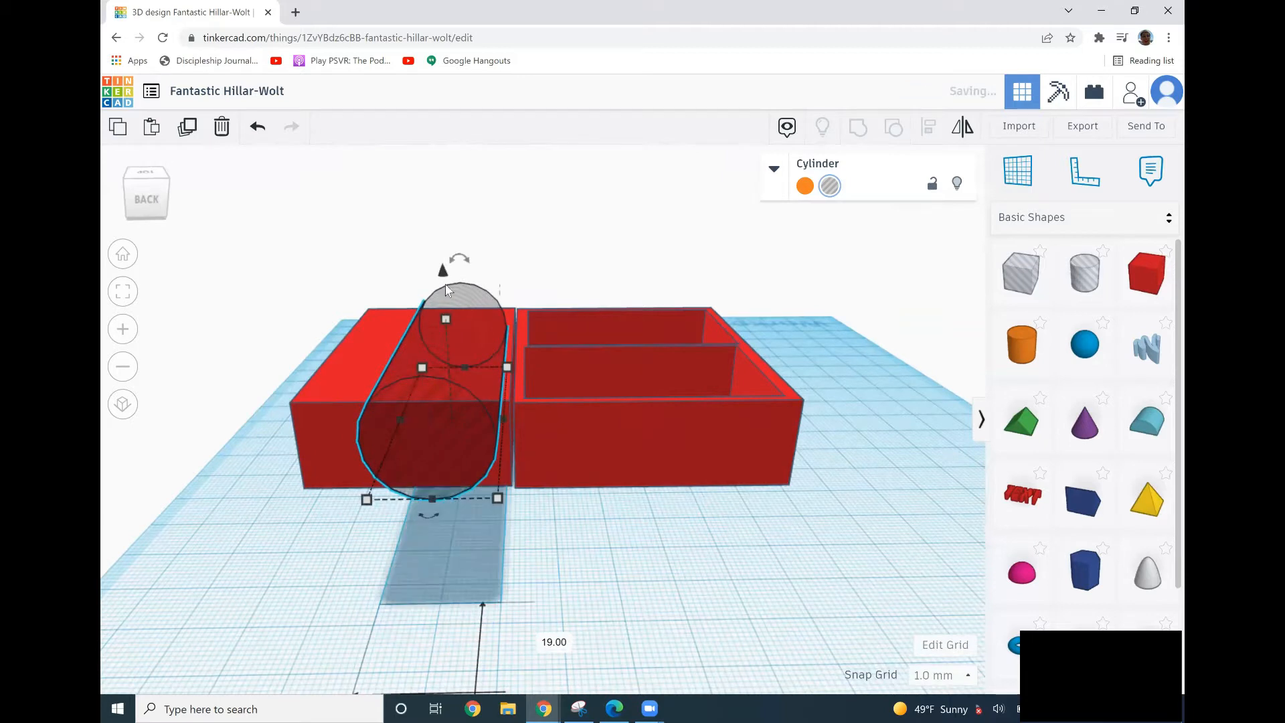
pyautogui.moveTo(443, 319); pyautogui.dragTo(438, 380)
pyautogui.click(636, 542)
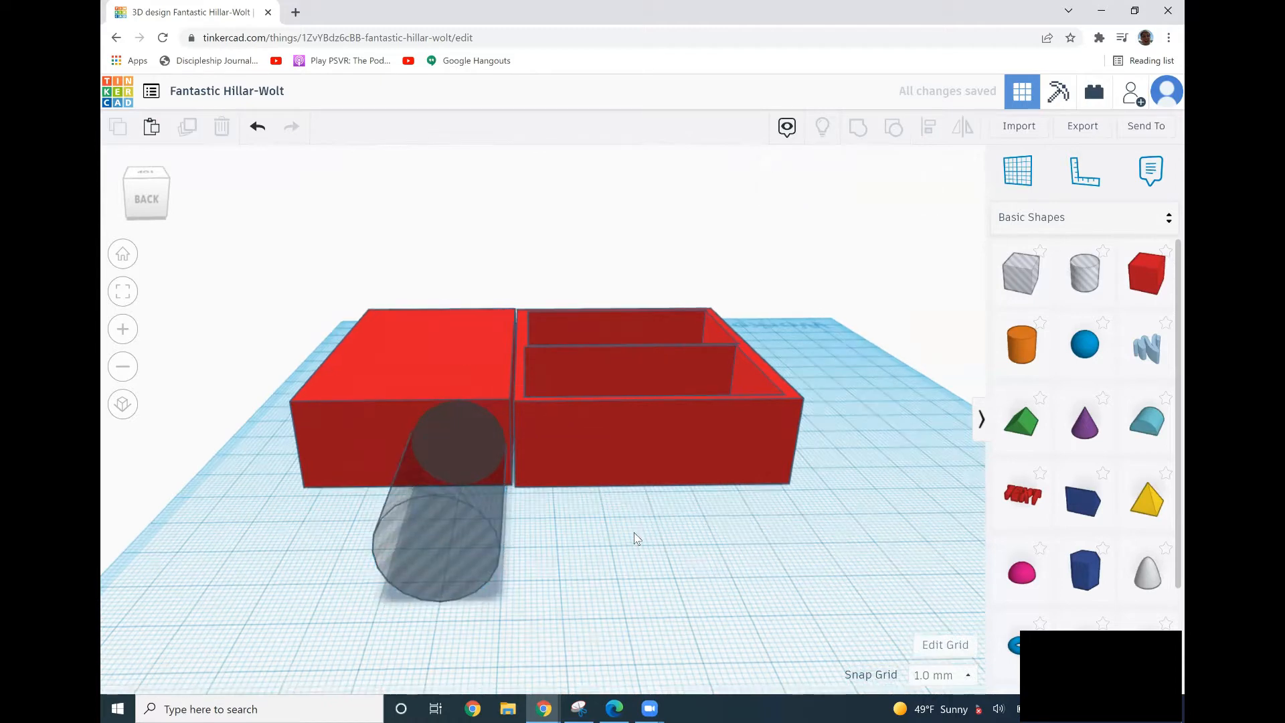
# Set the compartment box's height to 45 mm.
pyautogui.moveTo(633, 532); pyautogui.dragTo(673, 452, button='right')
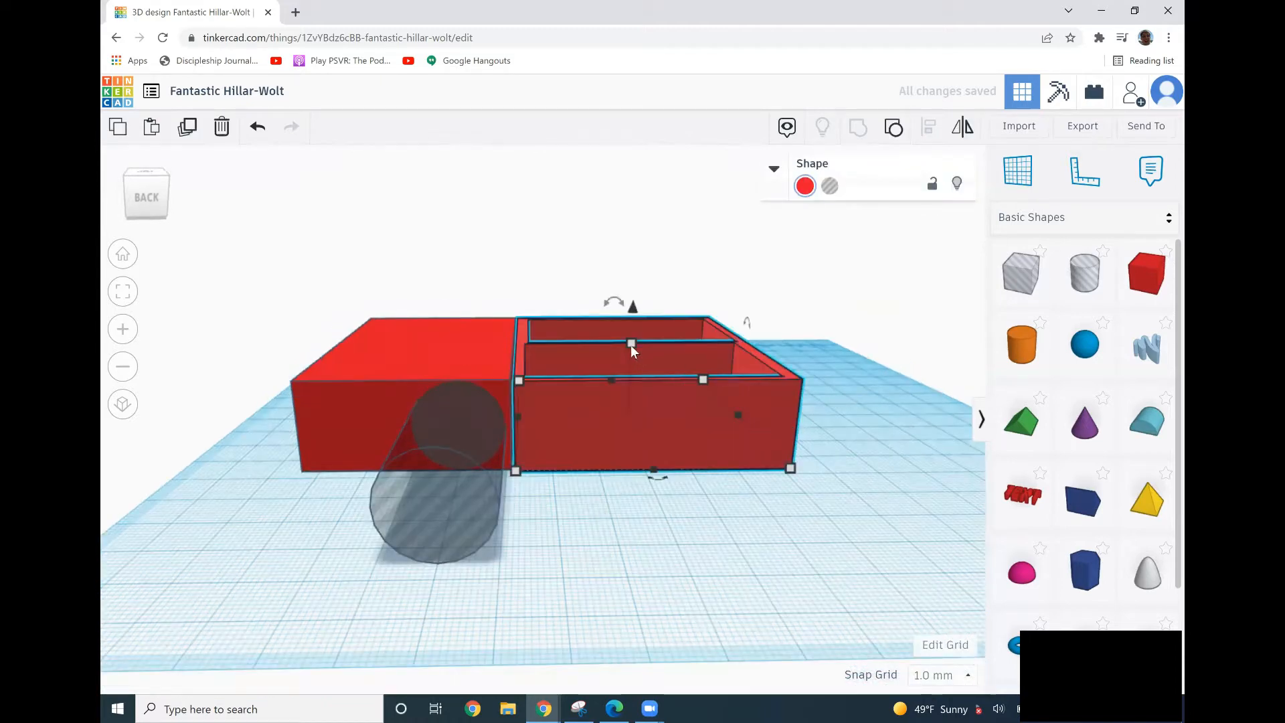
pyautogui.moveTo(630, 344)
pyautogui.click(694, 379)
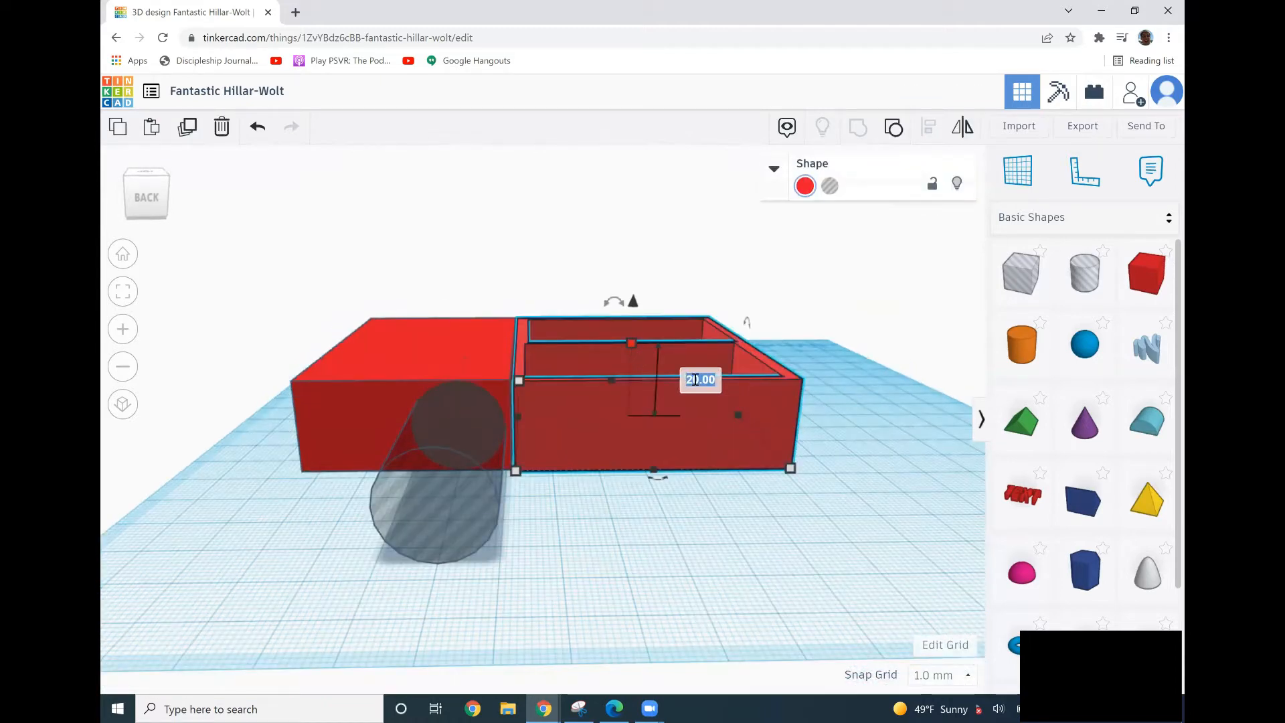
pyautogui.write('45')
pyautogui.press('Return')
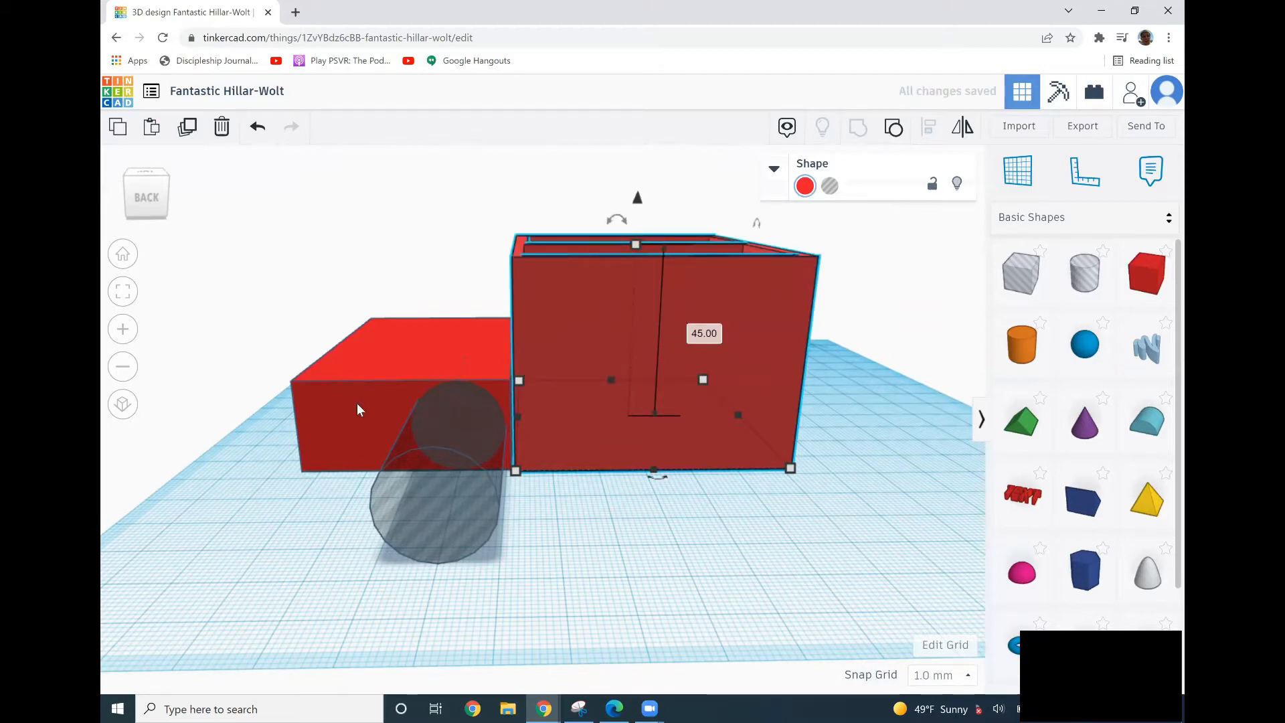
# Set the solid box's height to 50 mm.
pyautogui.click(410, 384)
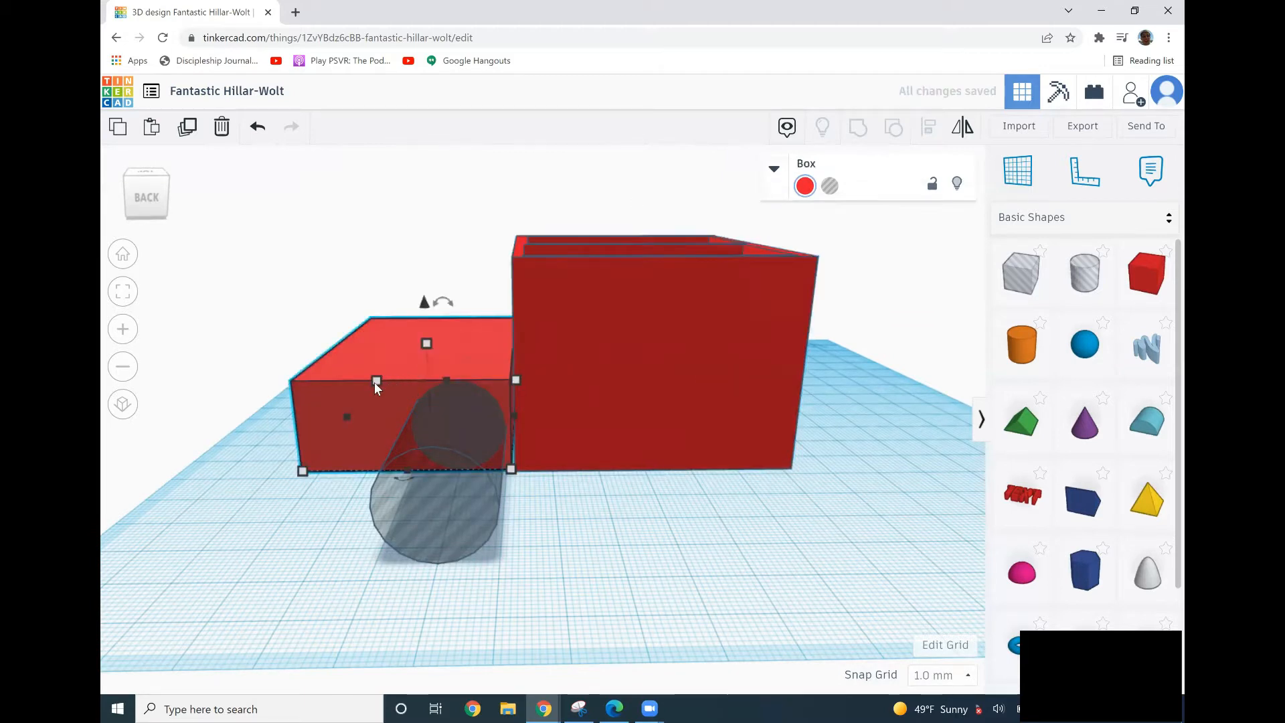
pyautogui.moveTo(427, 347)
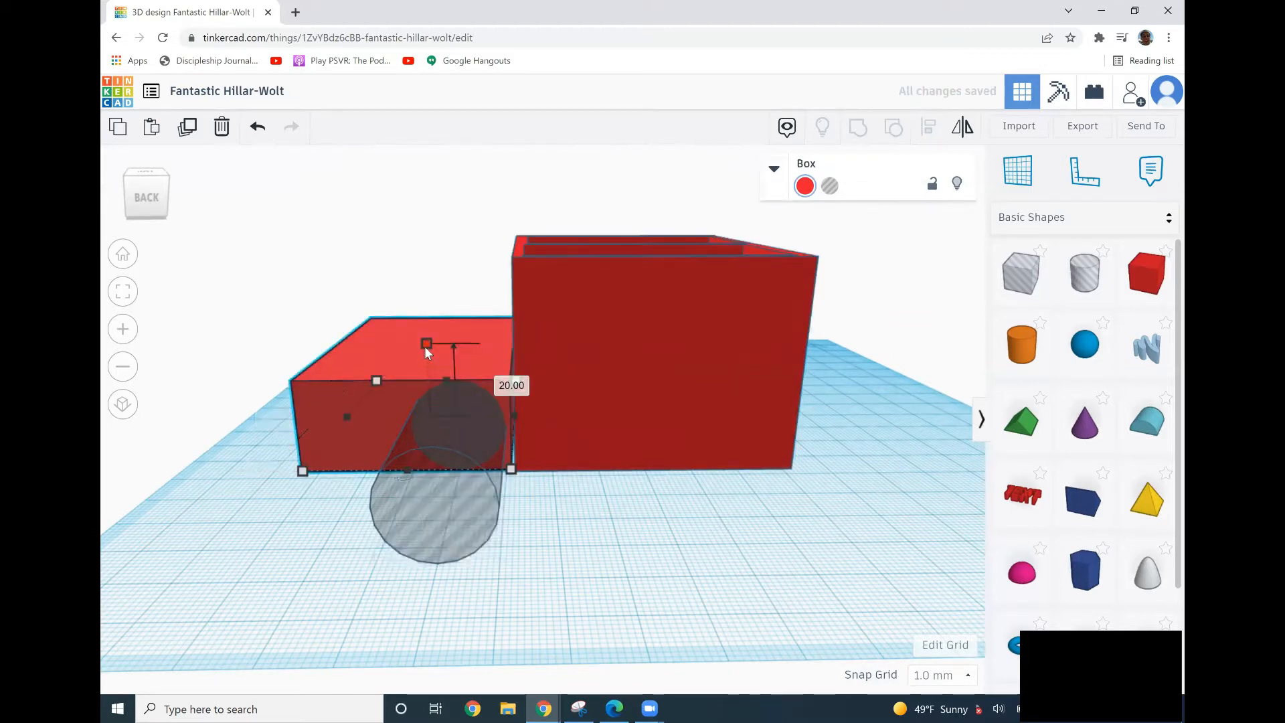
pyautogui.click(499, 380)
pyautogui.write('50')
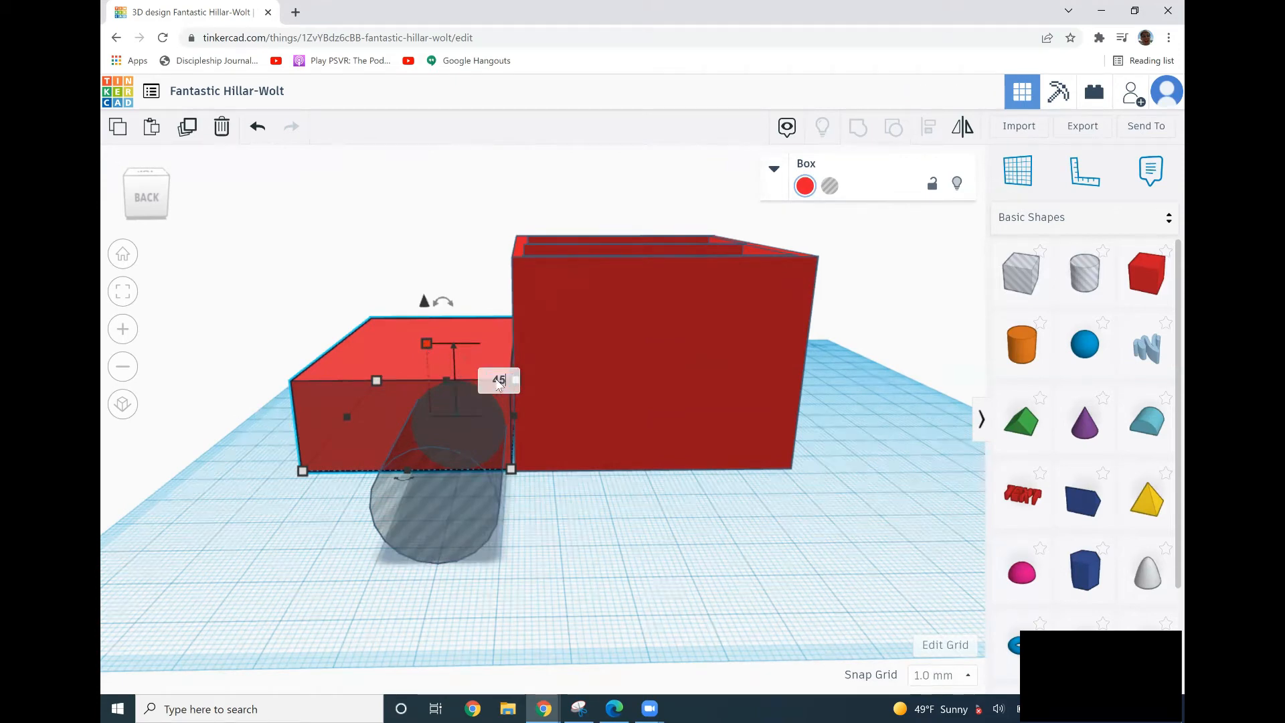
pyautogui.press('Return')
# Nudge the compartment box slightly so it lines up with the solid box.
pyautogui.click(684, 300)
pyautogui.moveTo(663, 359); pyautogui.dragTo(658, 416, button='right')
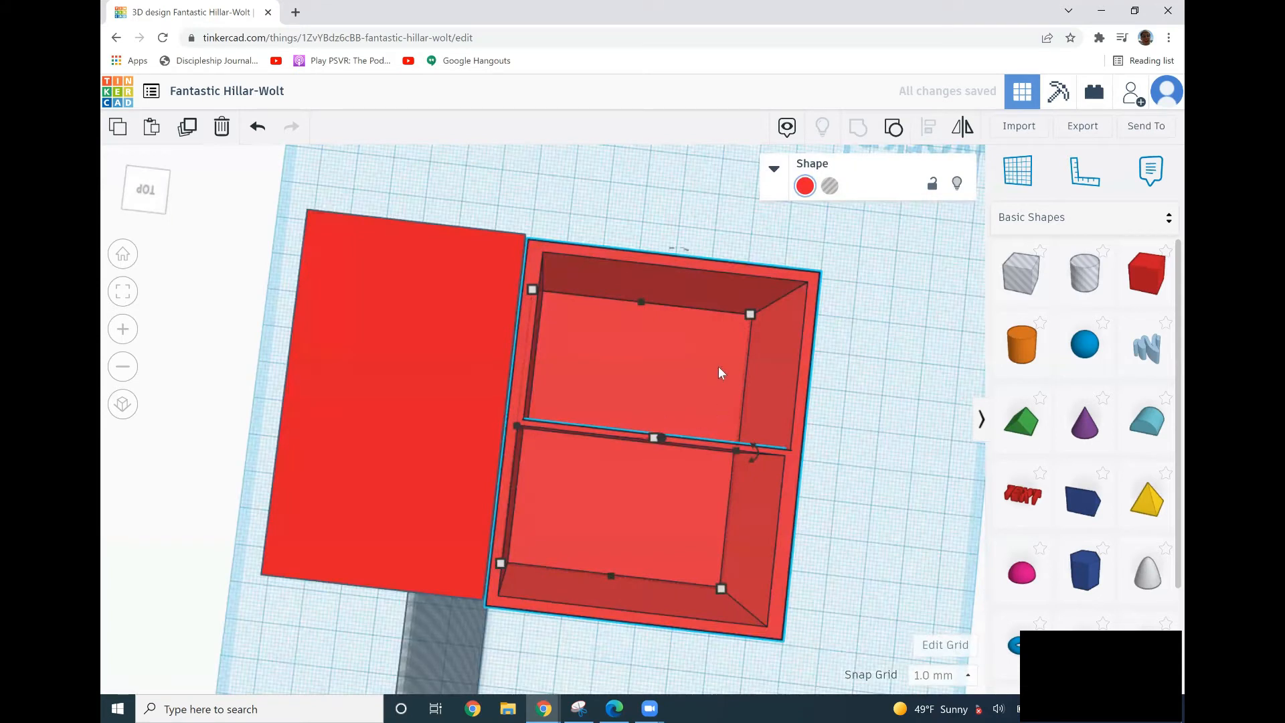
pyautogui.moveTo(677, 296); pyautogui.dragTo(692, 279, button='right')
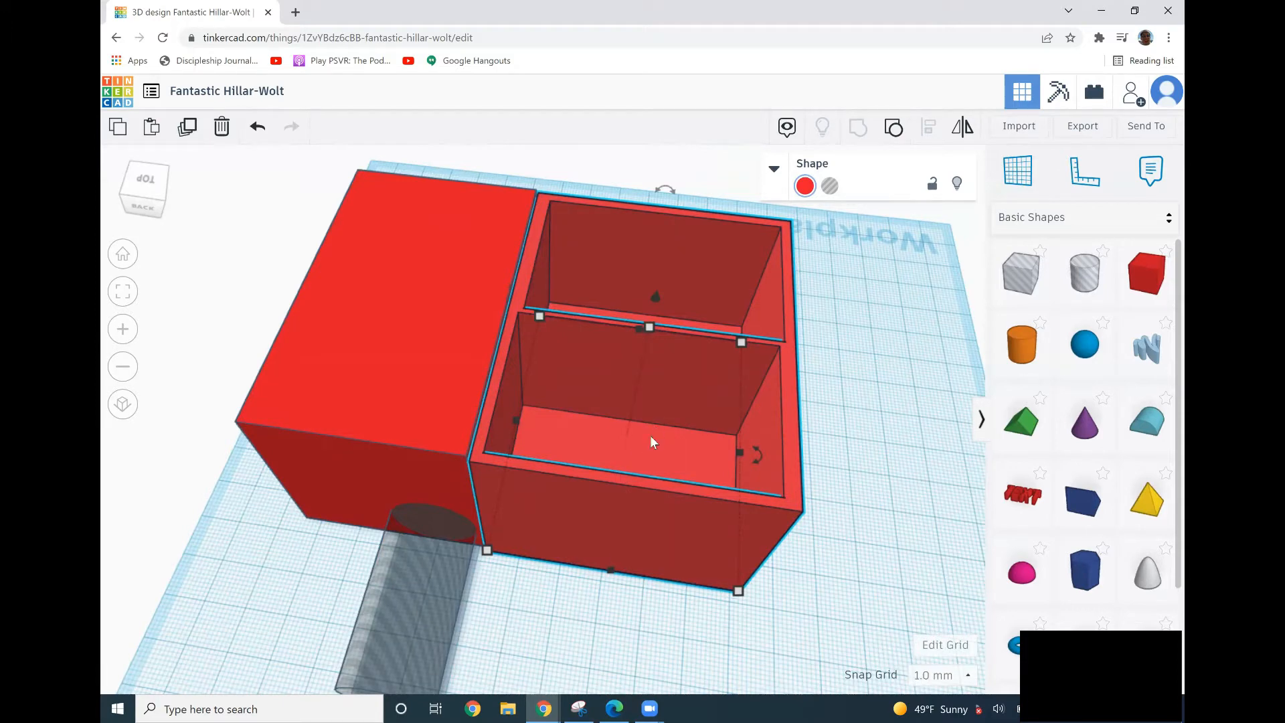
pyautogui.moveTo(651, 439); pyautogui.dragTo(702, 331, button='right')
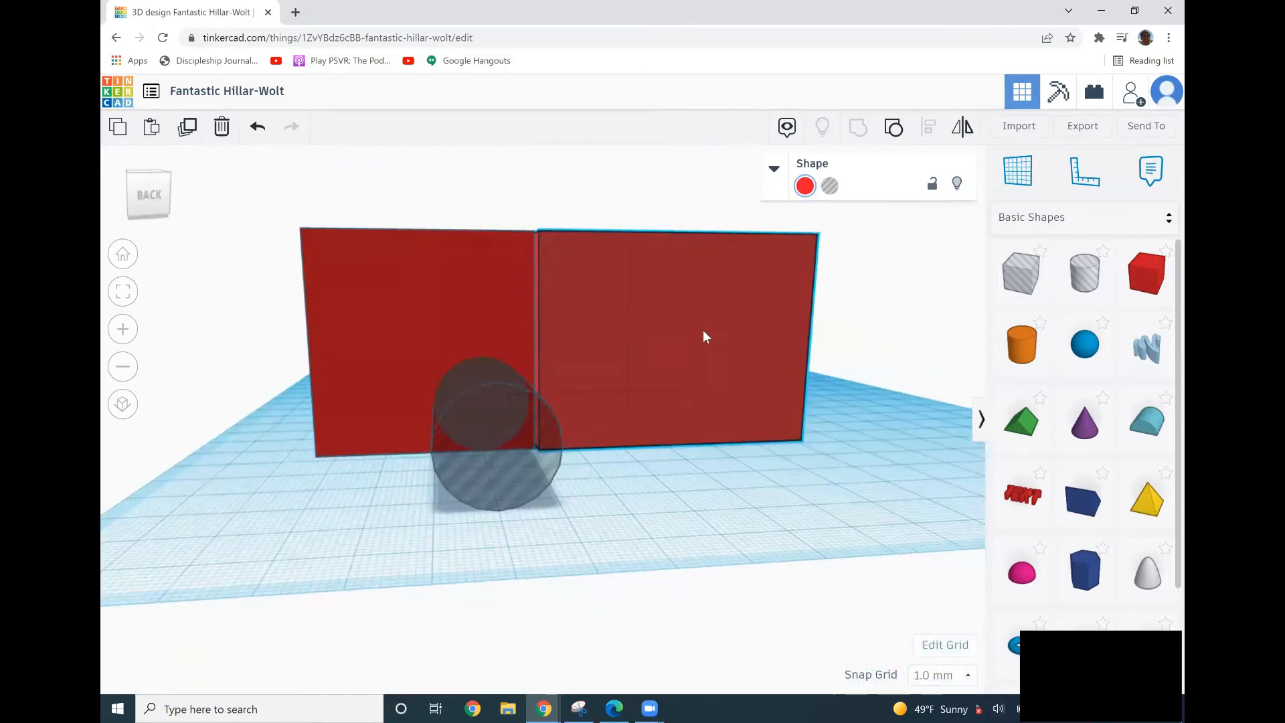
# Duplicate the cylinder hole, shift the copy under the solid box, and raise both cylinders to the boxes' top edges.
pyautogui.click(474, 421)
pyautogui.hotkey('ctrl', 'c')
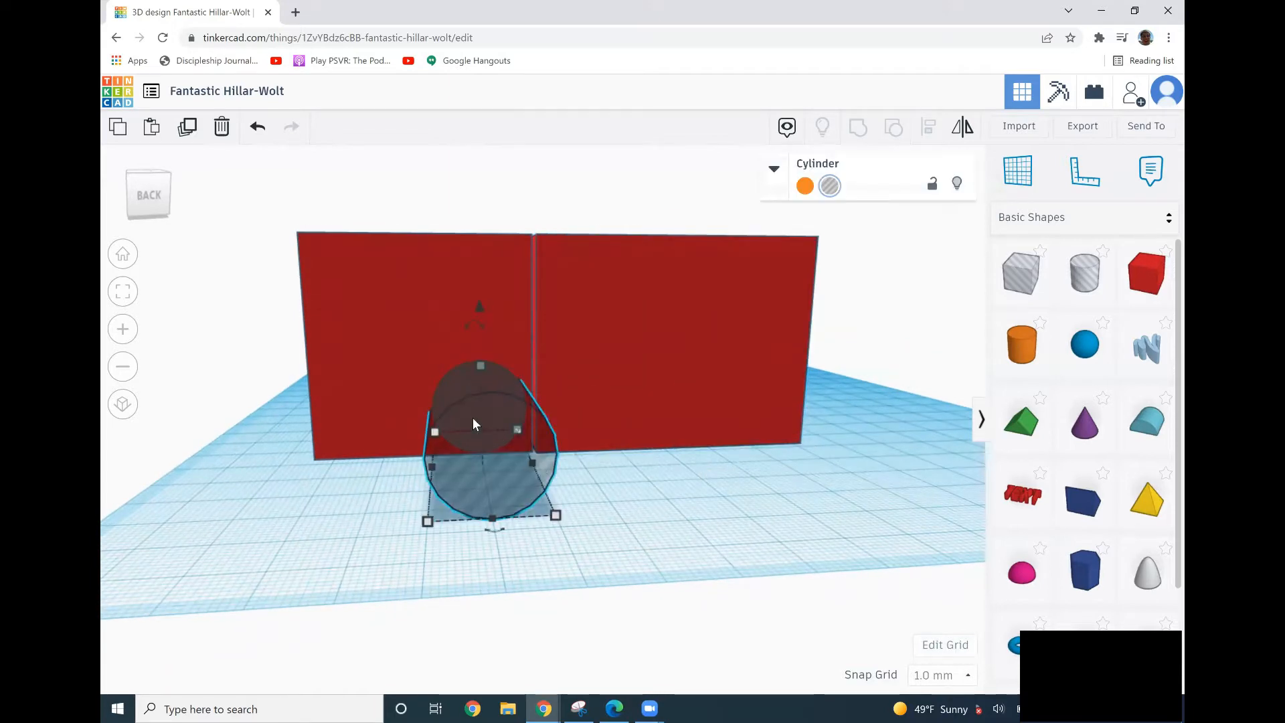
pyautogui.hotkey('ctrl', 'v')
pyautogui.moveTo(585, 434); pyautogui.dragTo(377, 424)
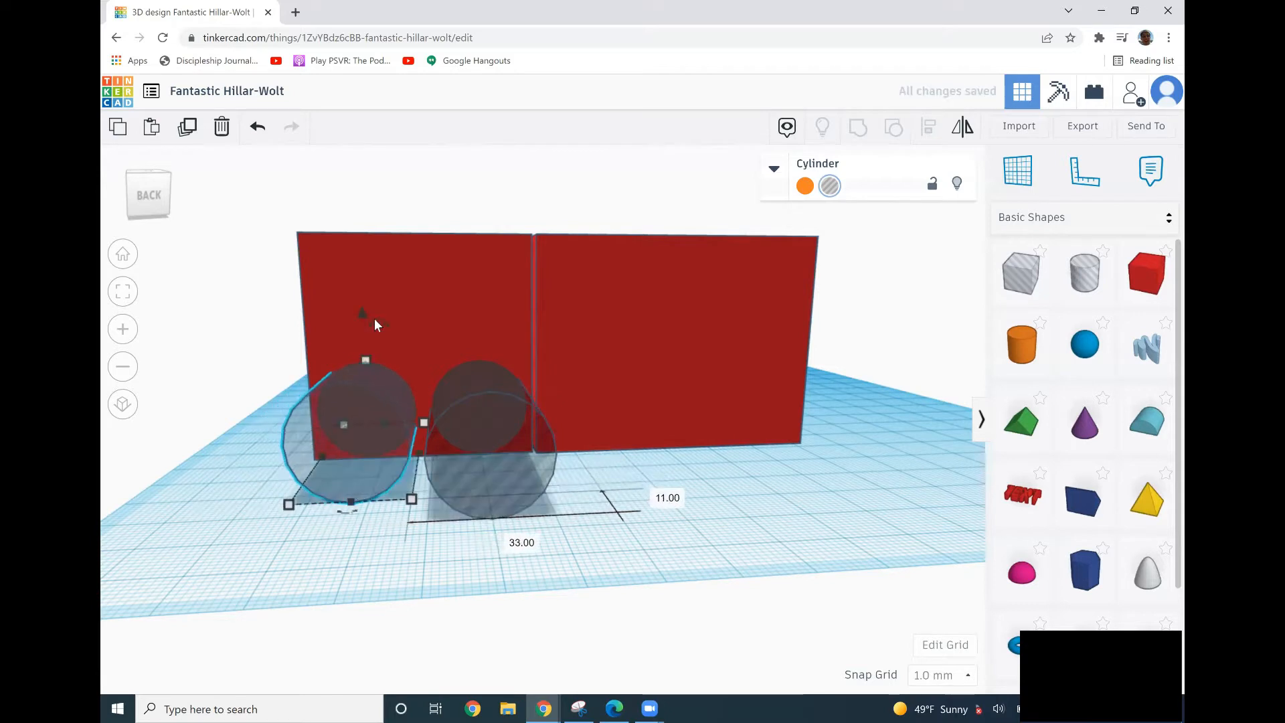
pyautogui.moveTo(365, 313); pyautogui.dragTo(374, 170)
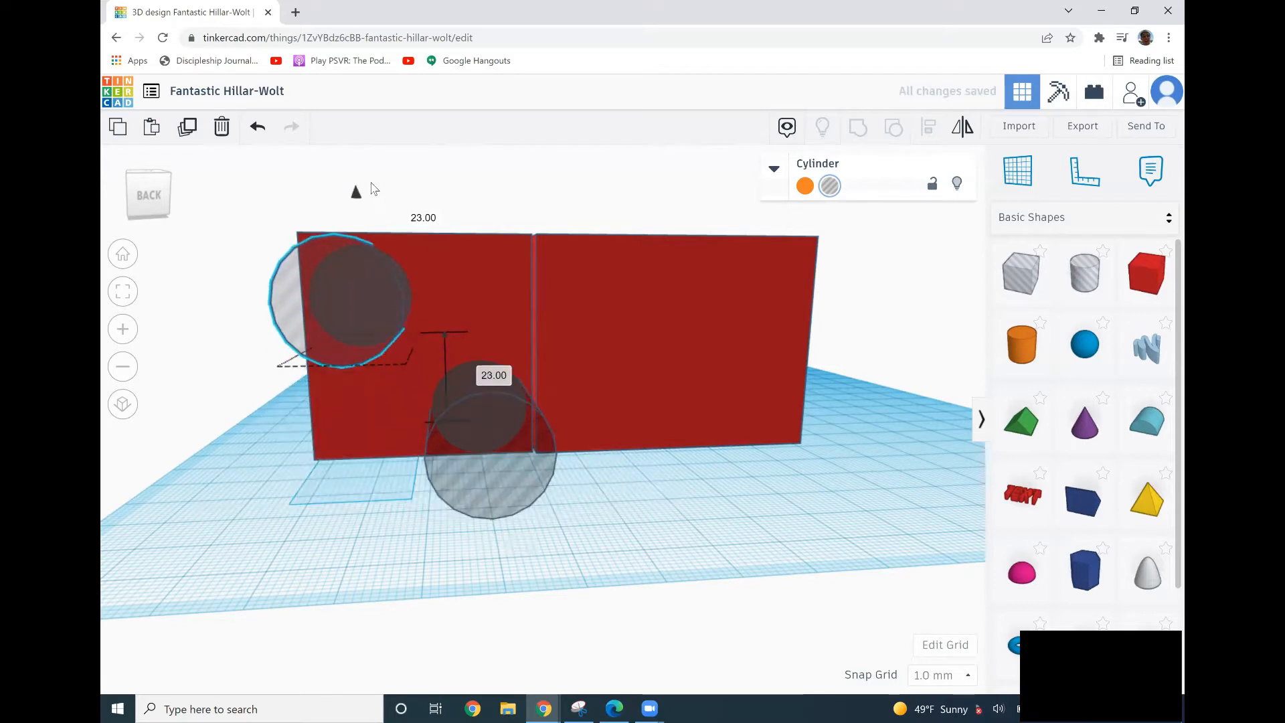
pyautogui.click(499, 391)
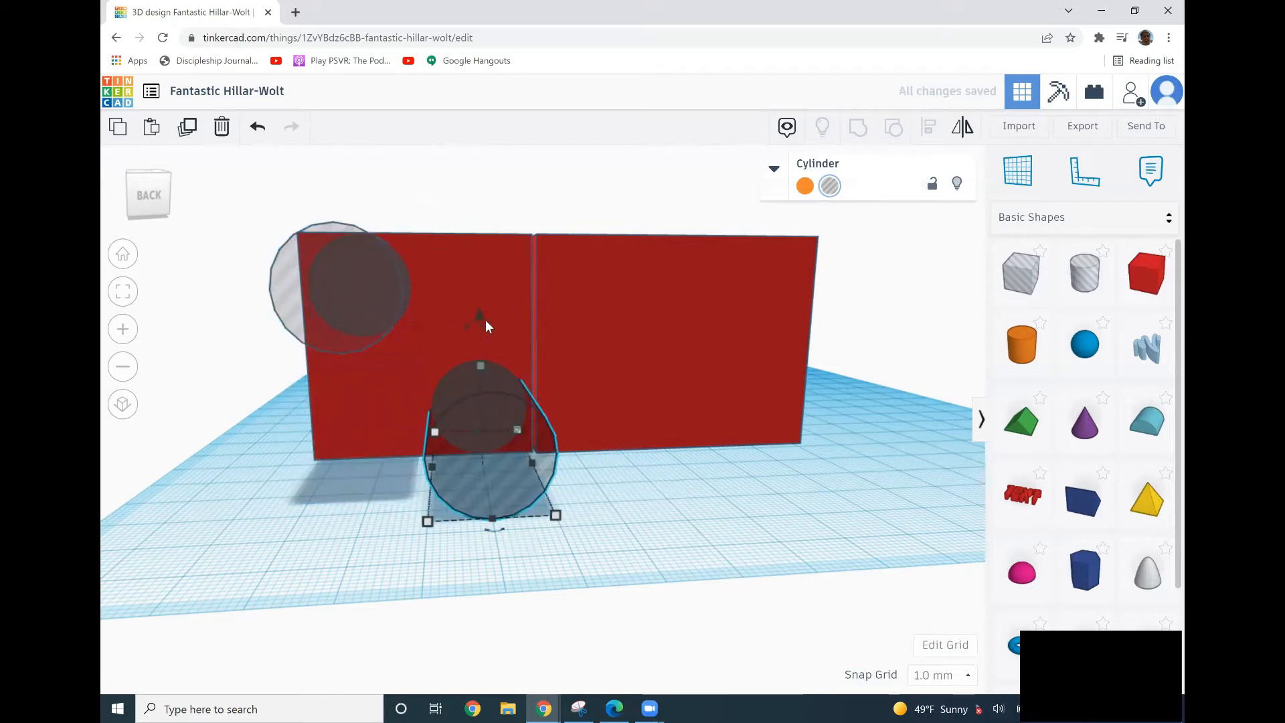
pyautogui.moveTo(479, 311); pyautogui.dragTo(470, 179)
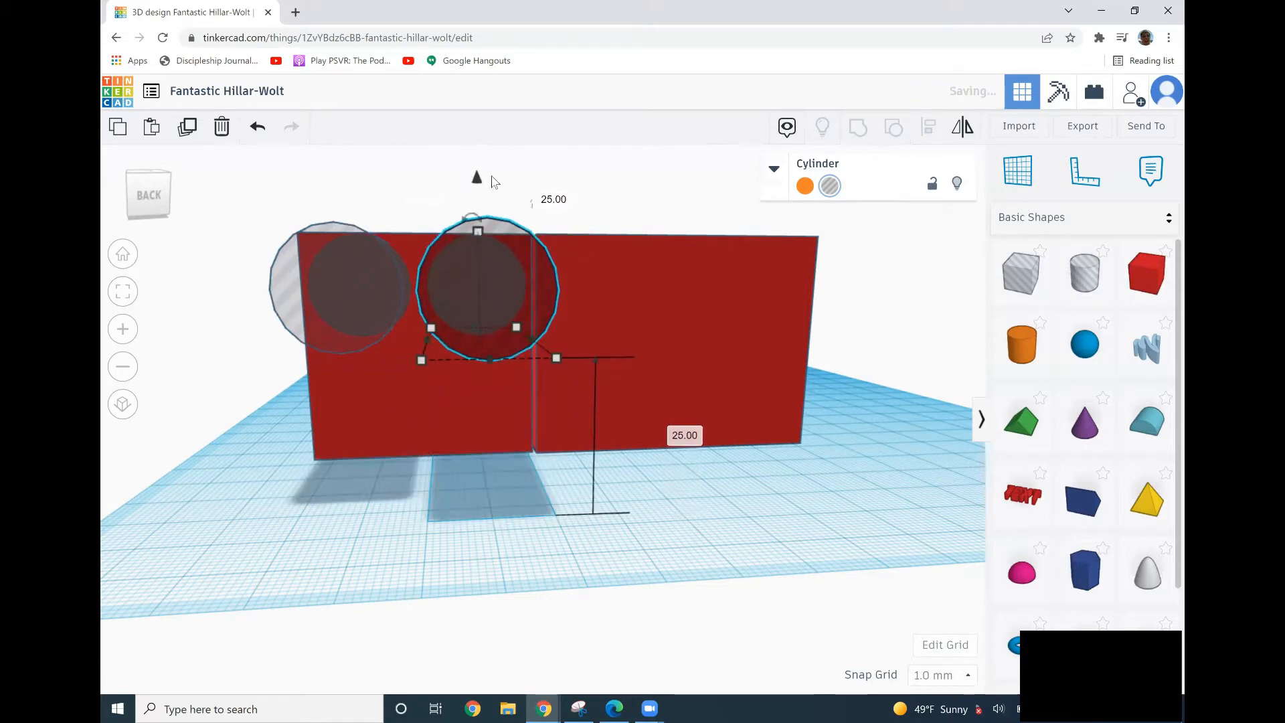
# Add a box hole to the workplane and set its height to 3 mm.
pyautogui.click(1021, 273)
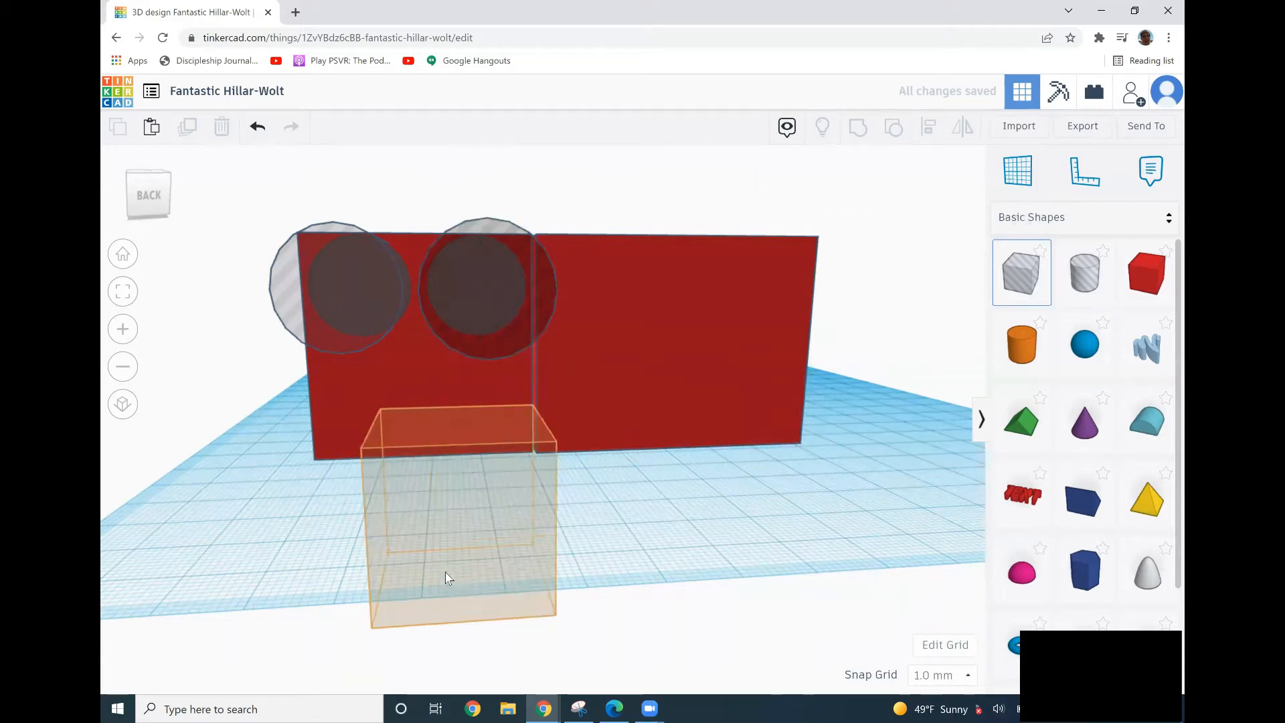
pyautogui.click(410, 494)
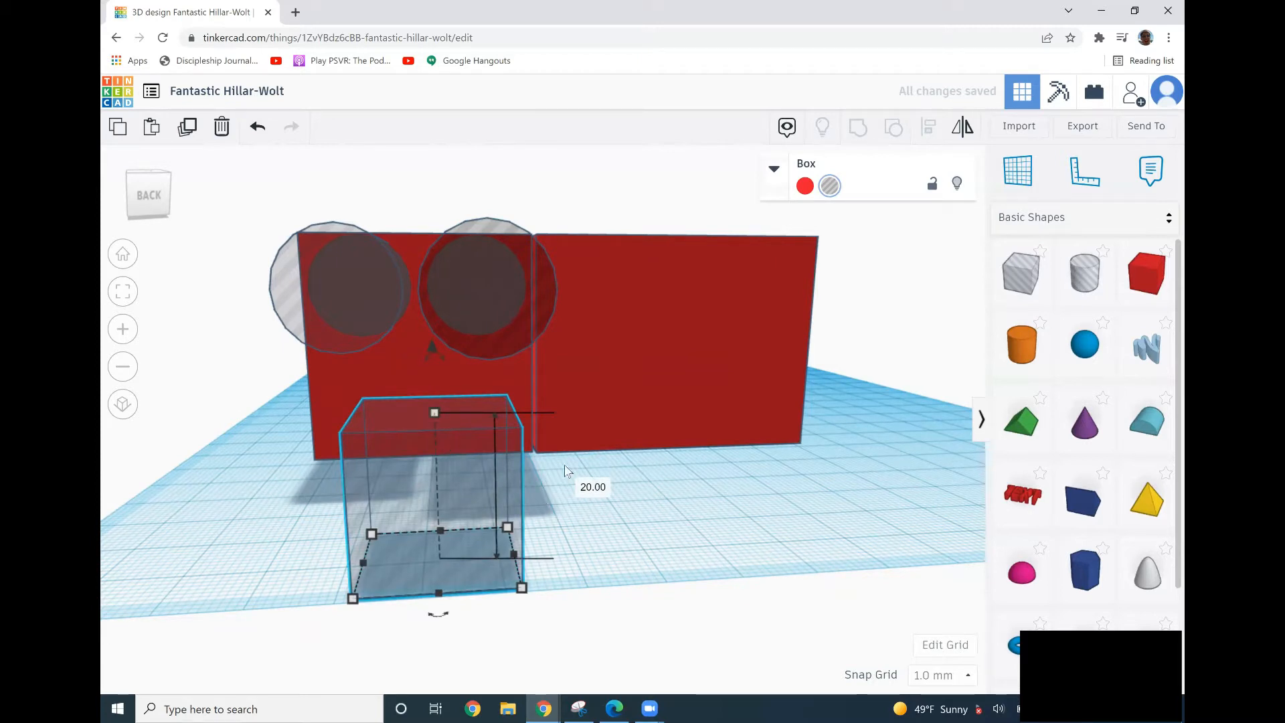
pyautogui.click(603, 485)
pyautogui.write('30')
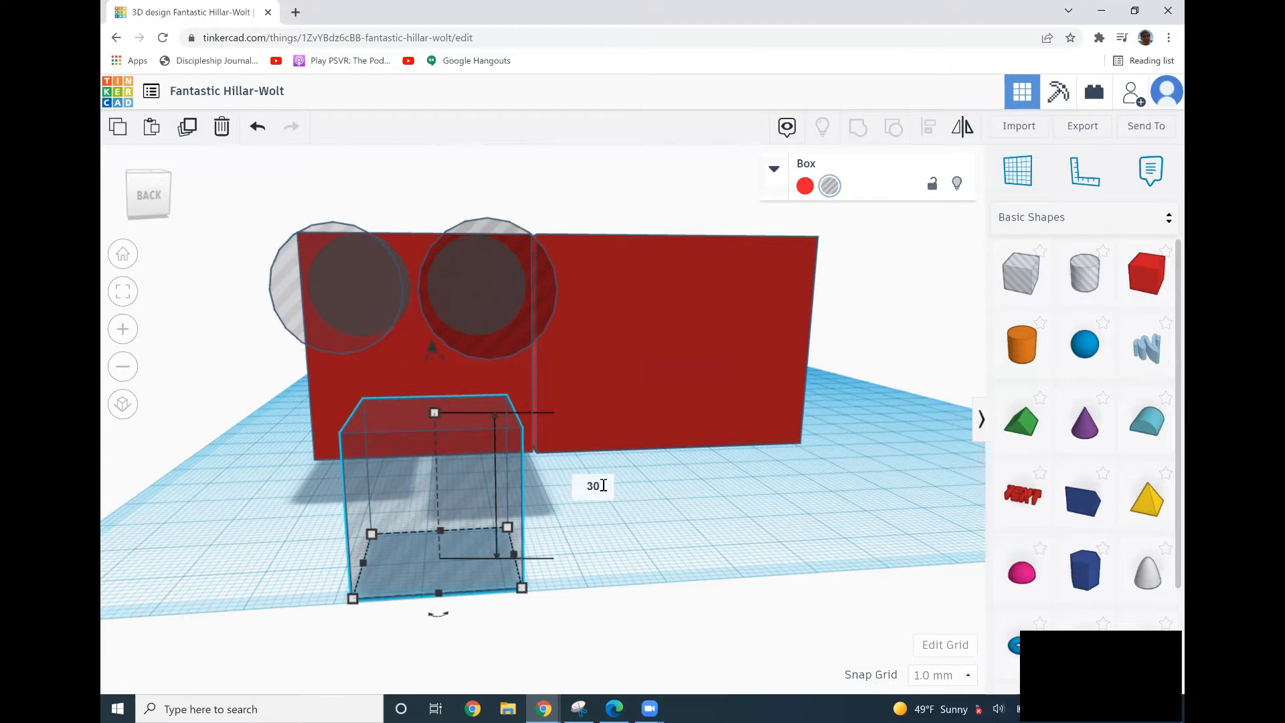
pyautogui.press('BackSpace')
pyautogui.press('Return')
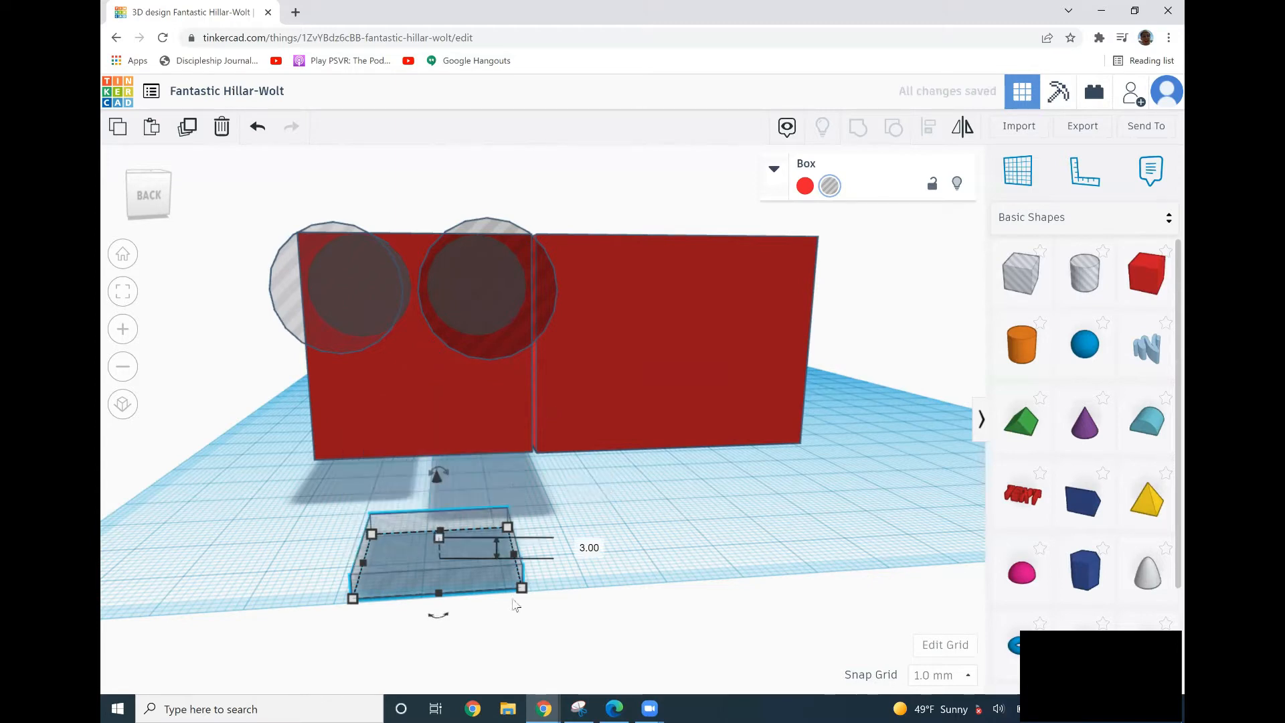
# Move the flat box hole under the solid box's front and stretch it to about 40 mm wide.
pyautogui.moveTo(388, 587); pyautogui.dragTo(321, 473)
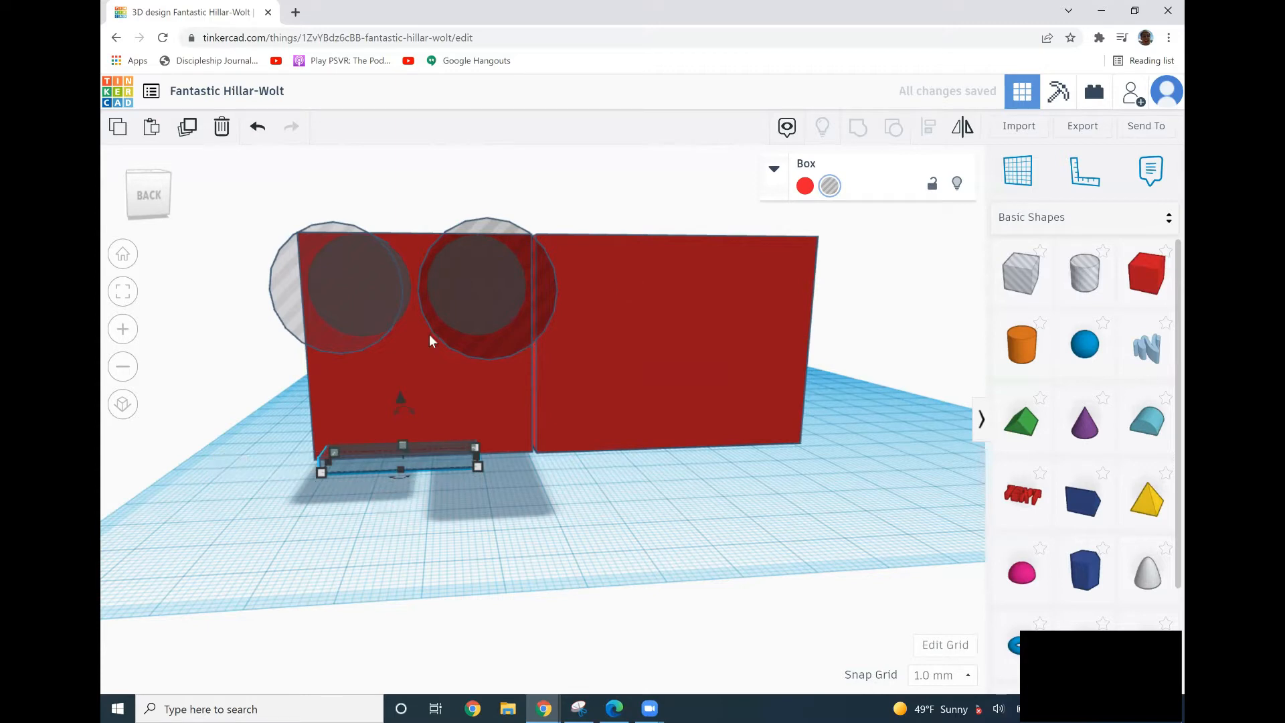
pyautogui.moveTo(475, 469); pyautogui.dragTo(509, 467)
pyautogui.moveTo(423, 393); pyautogui.dragTo(431, 384)
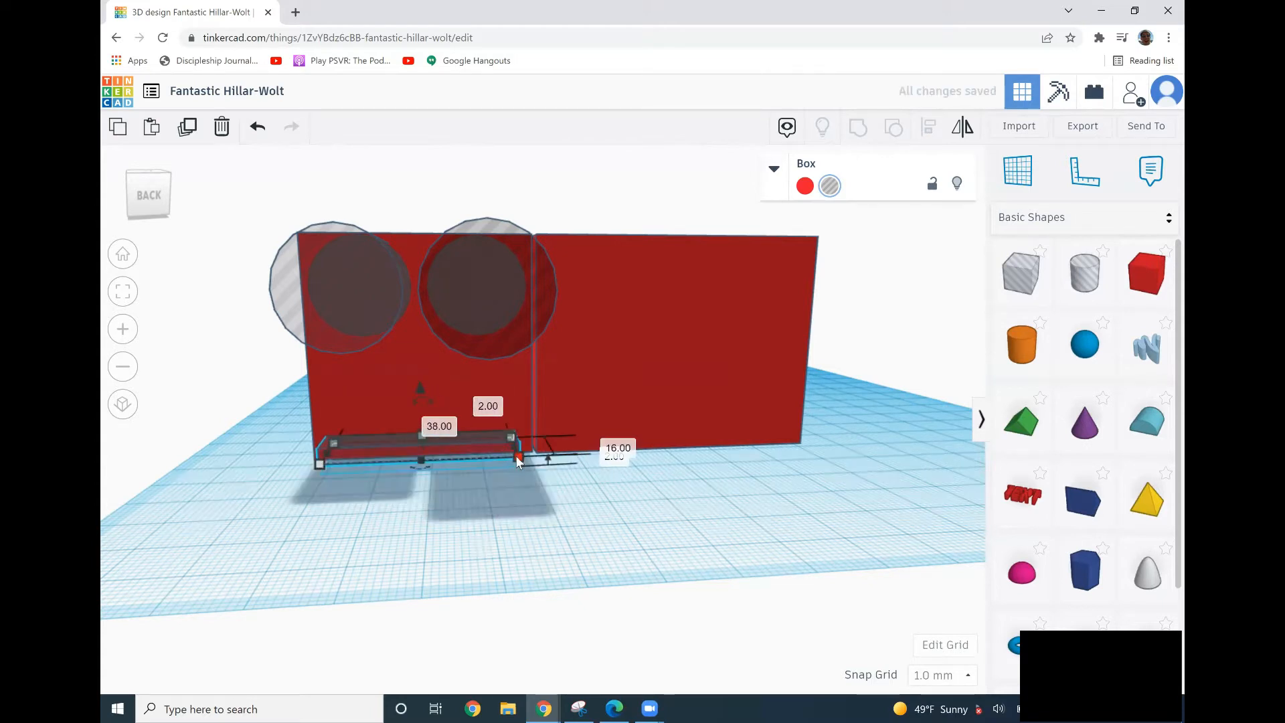
pyautogui.moveTo(519, 457); pyautogui.dragTo(525, 461)
pyautogui.click(450, 529)
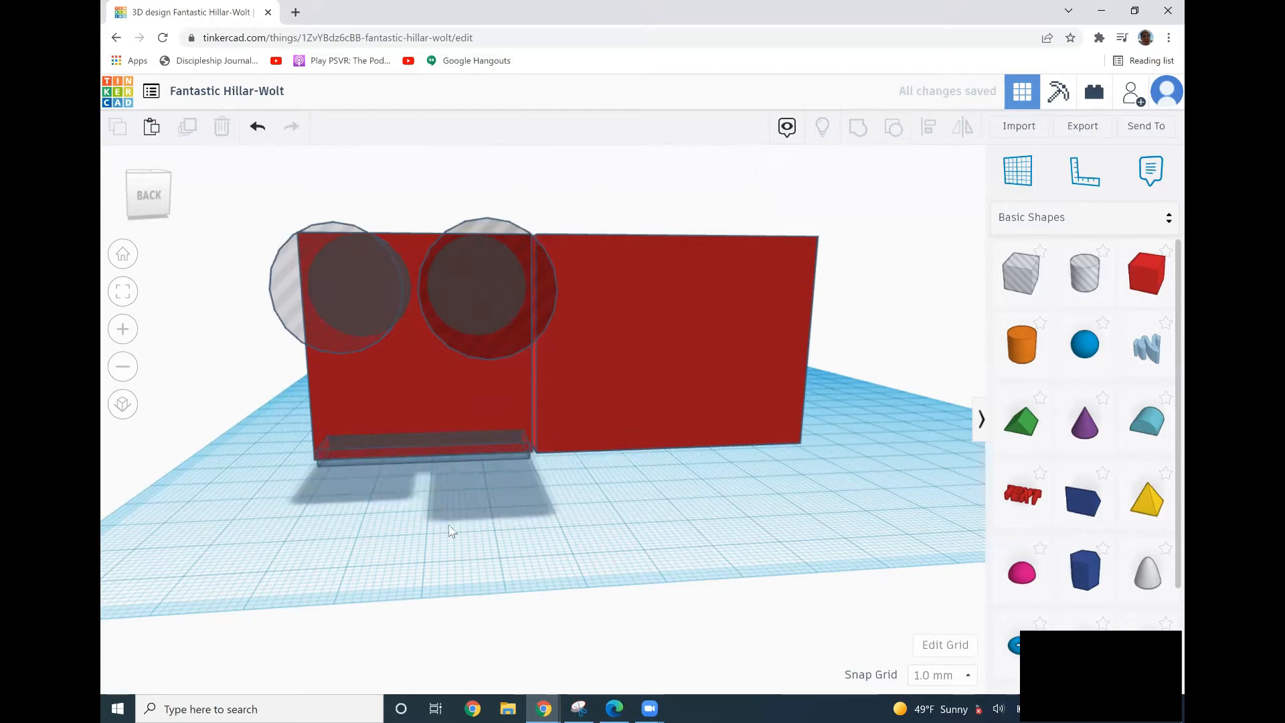
# Set the flat box hole's length to 75 mm.
pyautogui.moveTo(427, 554); pyautogui.dragTo(428, 560, button='right')
pyautogui.click(428, 468)
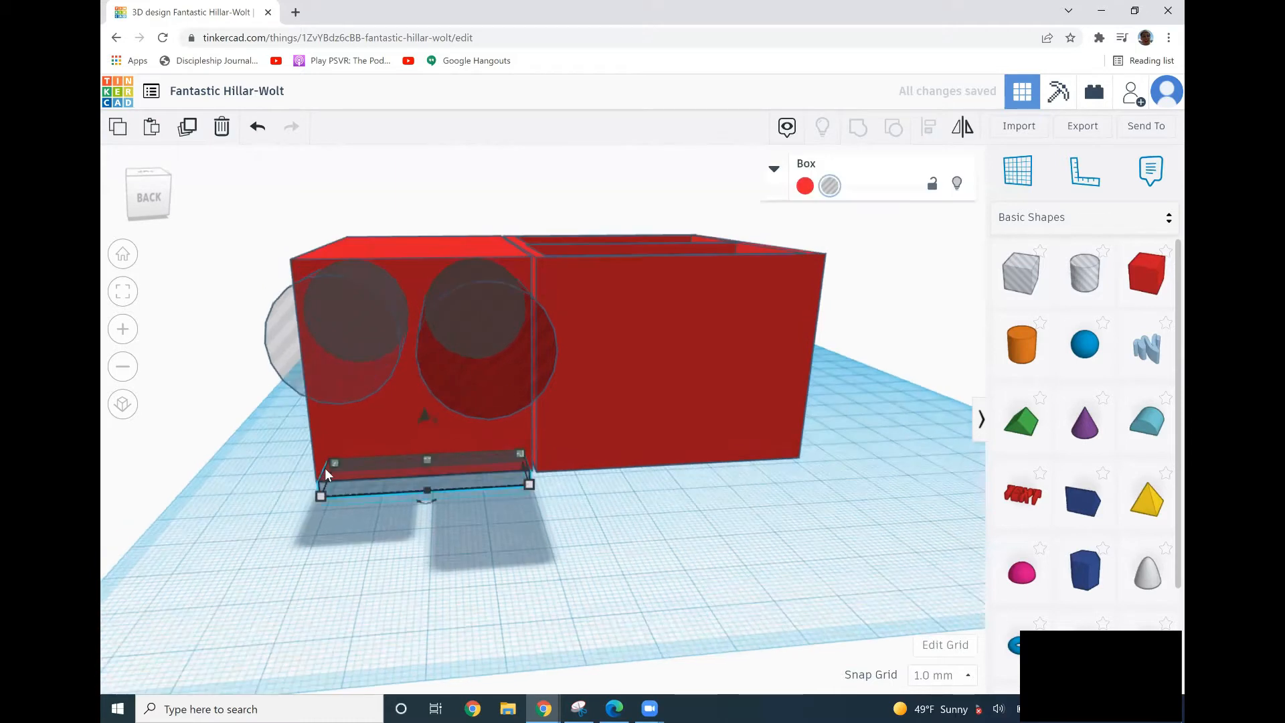
pyautogui.moveTo(333, 461)
pyautogui.click(235, 482)
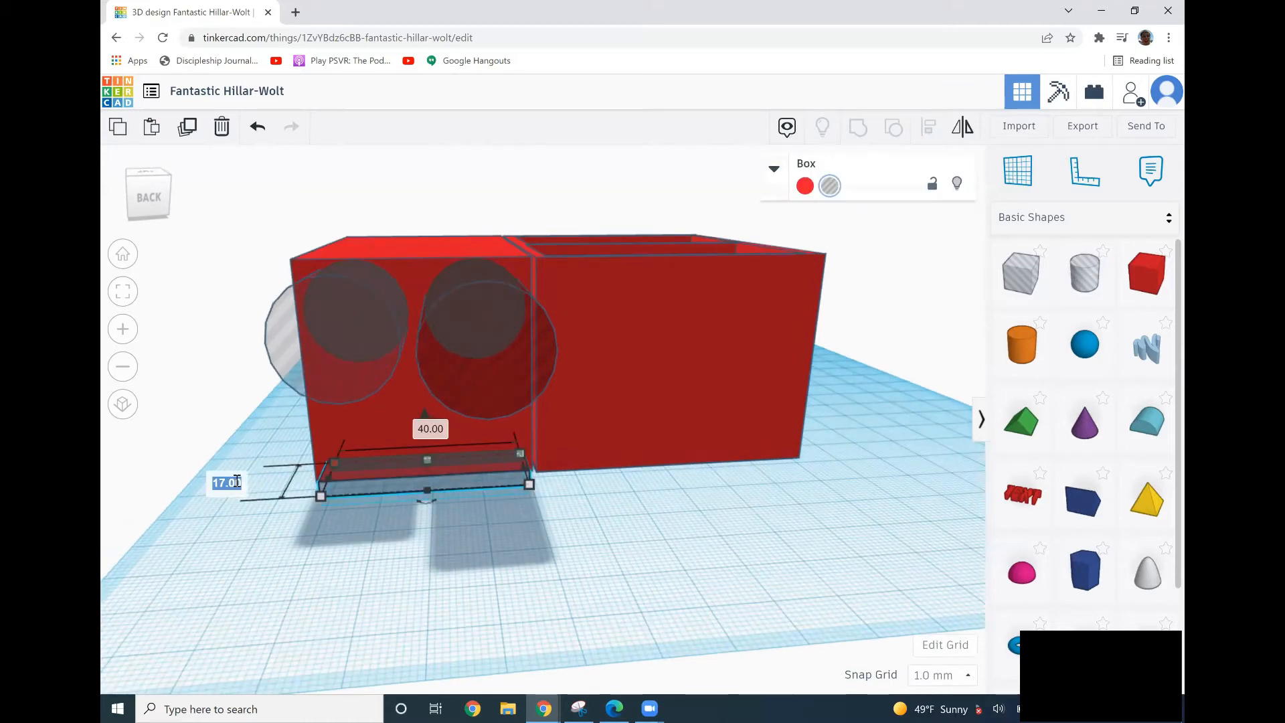
pyautogui.write('75')
pyautogui.press('Return')
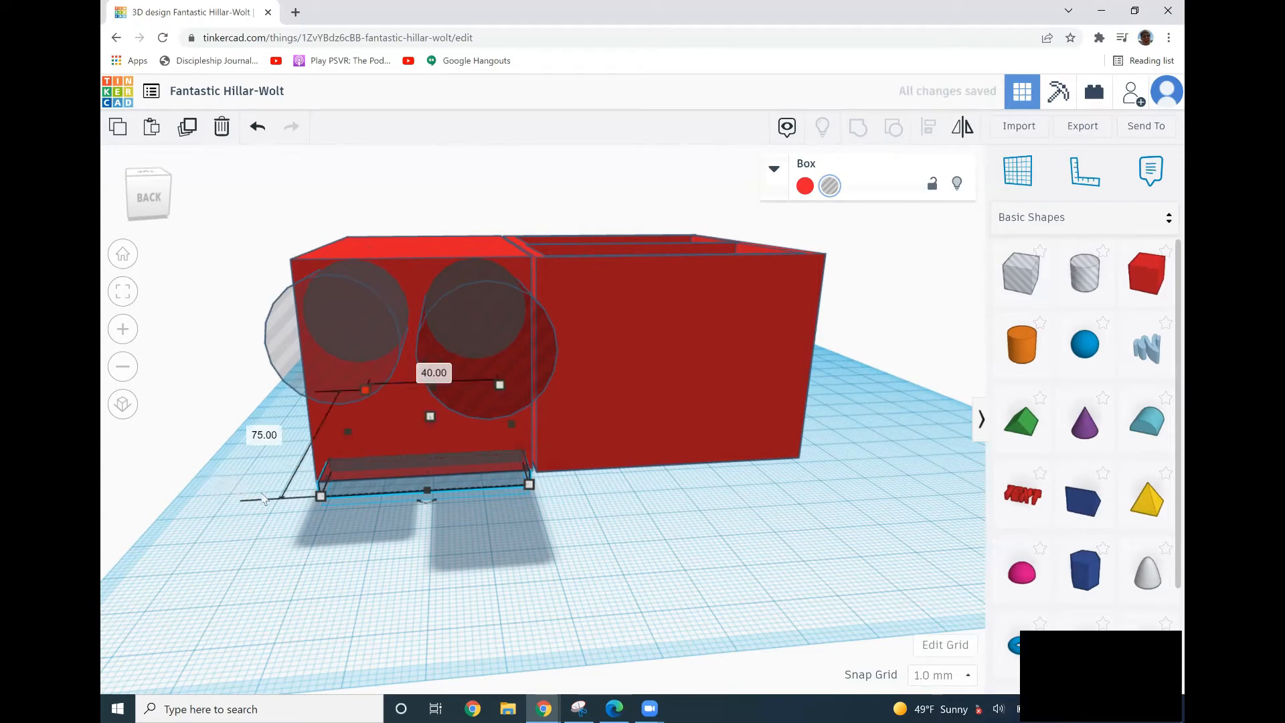
# Nudge the right cylinder hole back into the solid box's front face.
pyautogui.click(235, 621)
pyautogui.moveTo(236, 621); pyautogui.dragTo(247, 649, button='right')
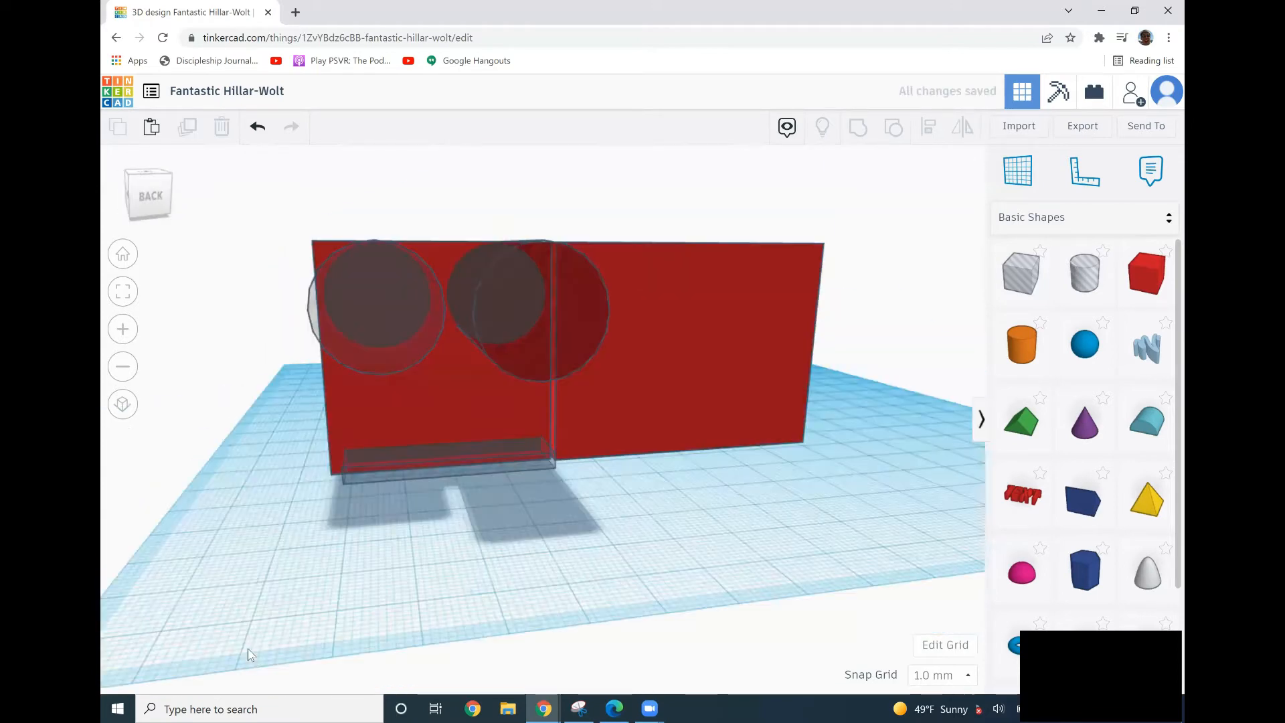
pyautogui.moveTo(381, 588); pyautogui.dragTo(431, 571, button='right')
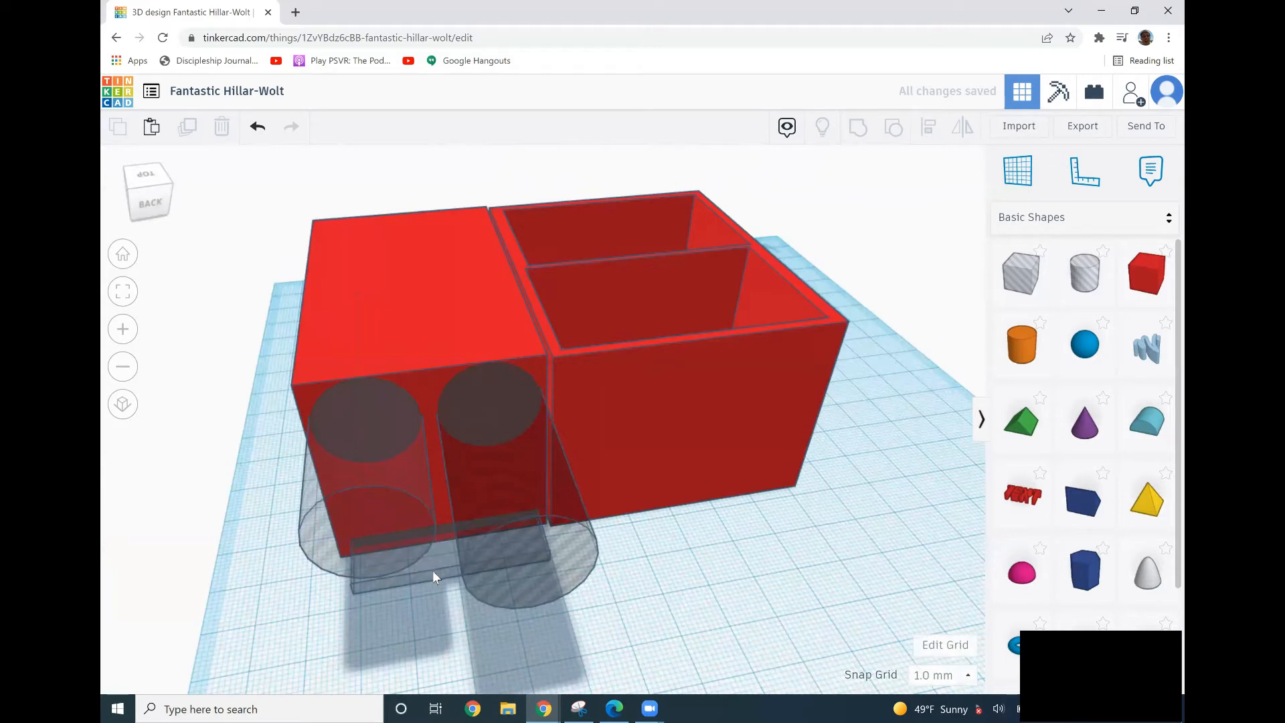
pyautogui.click(432, 571)
pyautogui.click(599, 631)
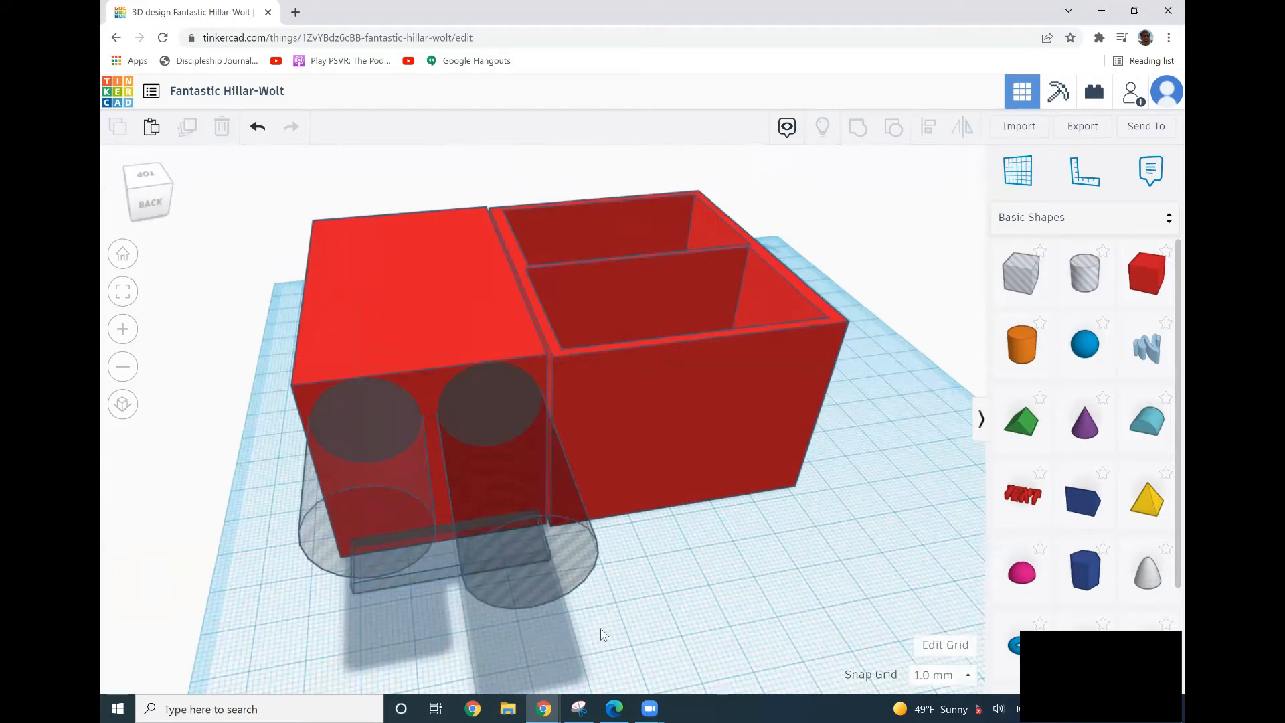
pyautogui.click(520, 504)
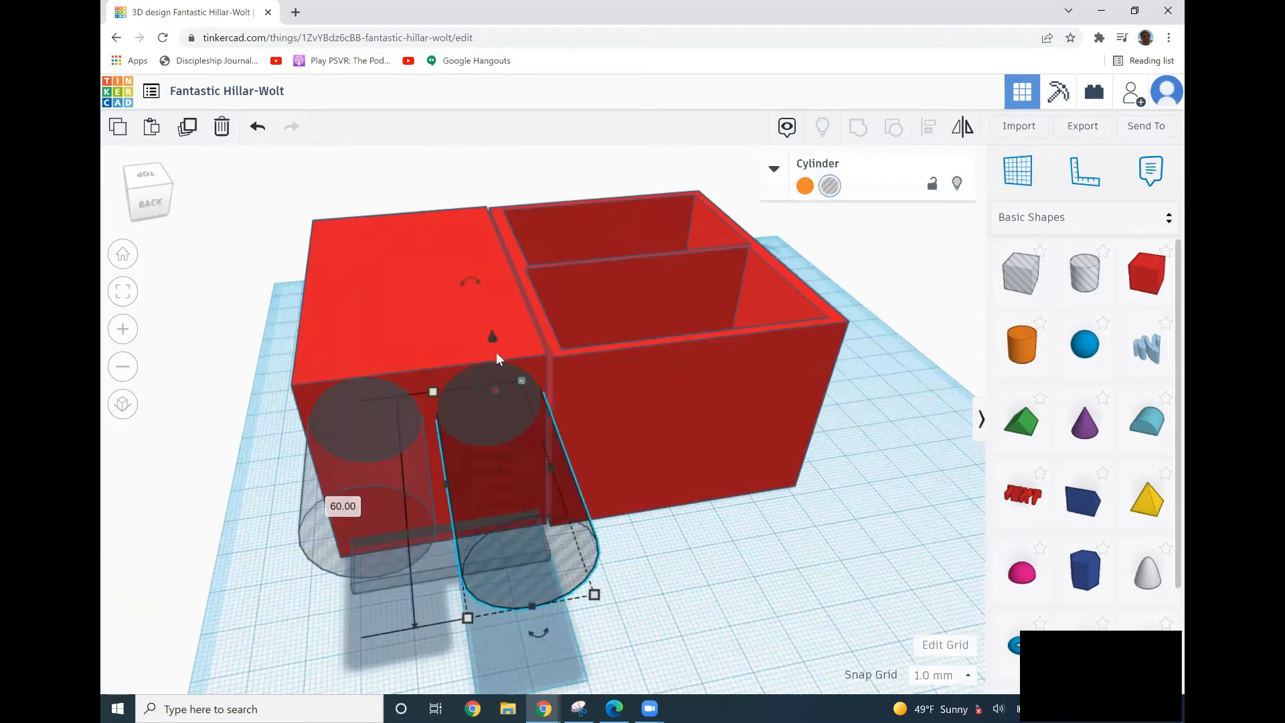
pyautogui.press('Up')
pyautogui.press('Up')
pyautogui.press('Up')
pyautogui.press('Up')
pyautogui.press('Up')
pyautogui.press('Up')
pyautogui.press('Up')
pyautogui.press('Up')
pyautogui.press('Up')
pyautogui.press('Up')
pyautogui.press('Up')
pyautogui.press('Up')
pyautogui.press('Up')
pyautogui.press('Up')
pyautogui.press('Up')
pyautogui.press('Up')
pyautogui.press('Up')
pyautogui.press('Up')
pyautogui.press('Up')
pyautogui.press('Up')
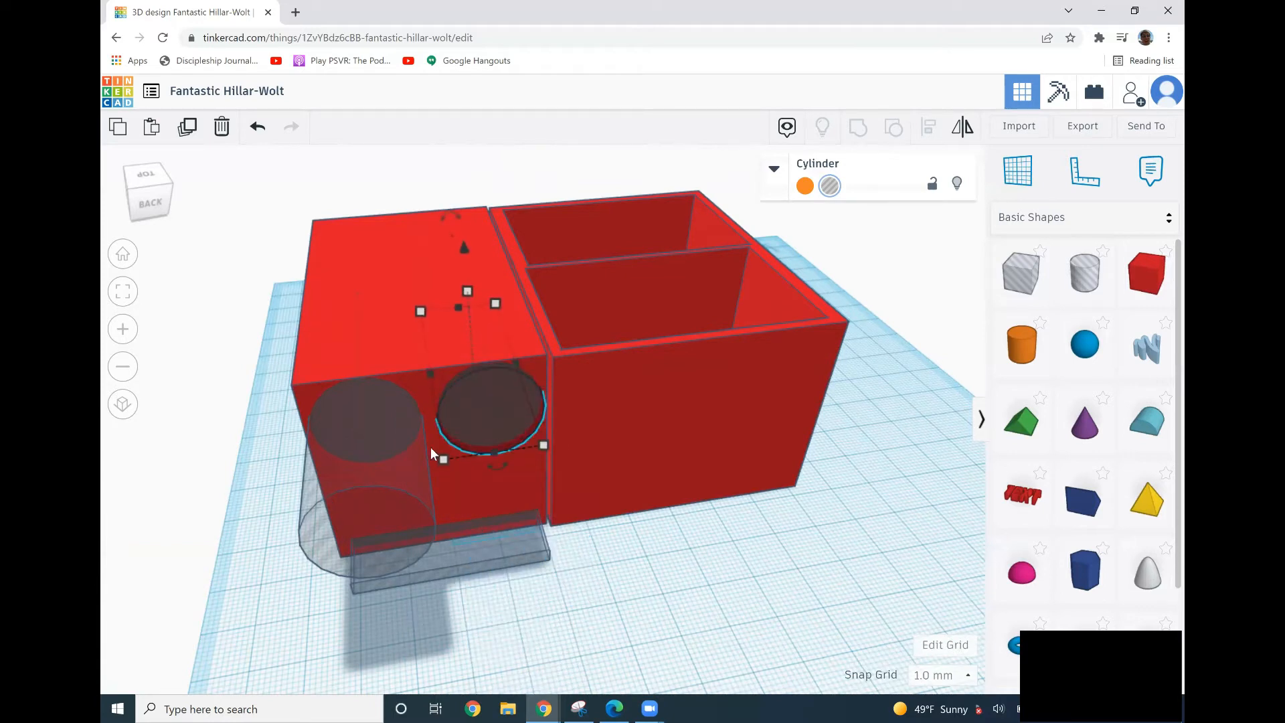
# Nudge the left cylinder hole back into the solid box's front face.
pyautogui.click(364, 451)
pyautogui.press('Up')
pyautogui.press('Up')
pyautogui.press('Up')
pyautogui.press('Up')
pyautogui.press('Up')
pyautogui.press('Up')
pyautogui.press('Up')
pyautogui.press('Up')
pyautogui.press('Up')
pyautogui.press('Up')
pyautogui.press('Up')
pyautogui.press('Up')
pyautogui.press('Up')
pyautogui.press('Up')
pyautogui.press('Up')
pyautogui.press('Up')
pyautogui.press('Up')
pyautogui.press('Up')
pyautogui.press('Up')
pyautogui.press('Up')
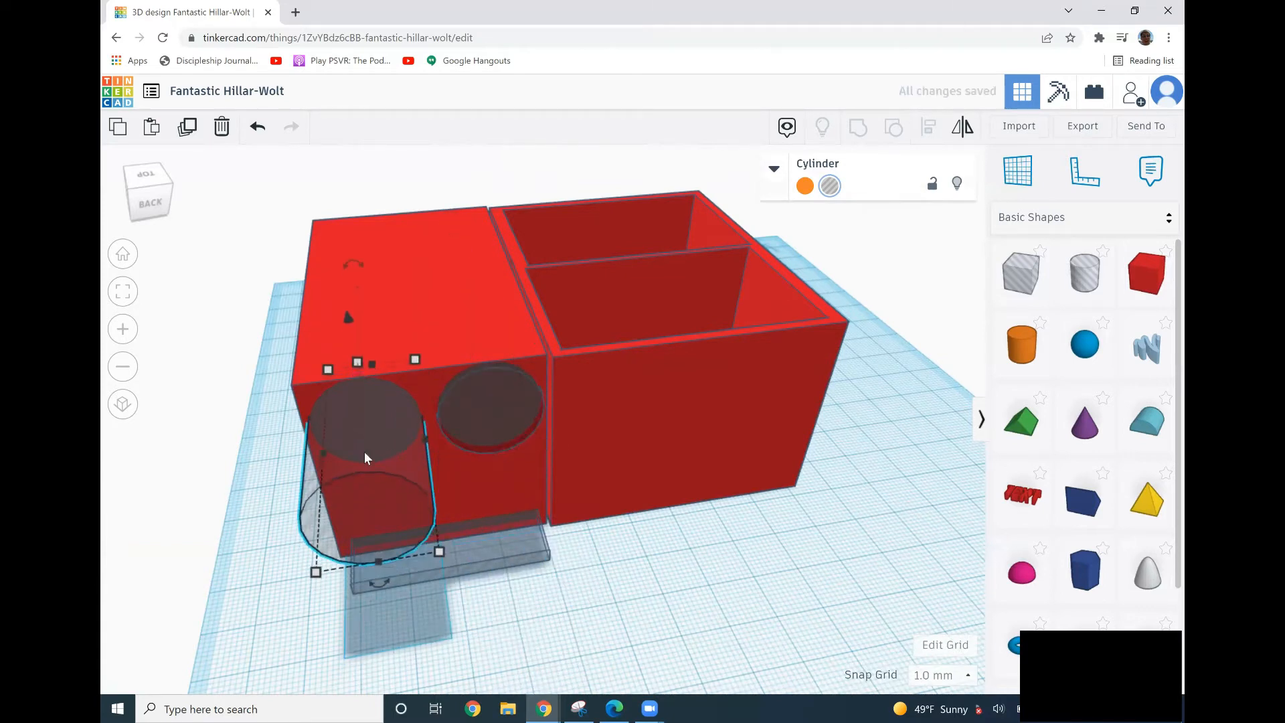
pyautogui.press('Up')
pyautogui.press('Up')
pyautogui.press('Up')
pyautogui.press('Up')
pyautogui.press('Up')
pyautogui.press('Up')
pyautogui.press('Up')
pyautogui.press('Up')
pyautogui.press('Up')
pyautogui.press('Up')
pyautogui.press('Up')
pyautogui.press('Up')
pyautogui.press('Up')
pyautogui.press('Up')
pyautogui.press('Up')
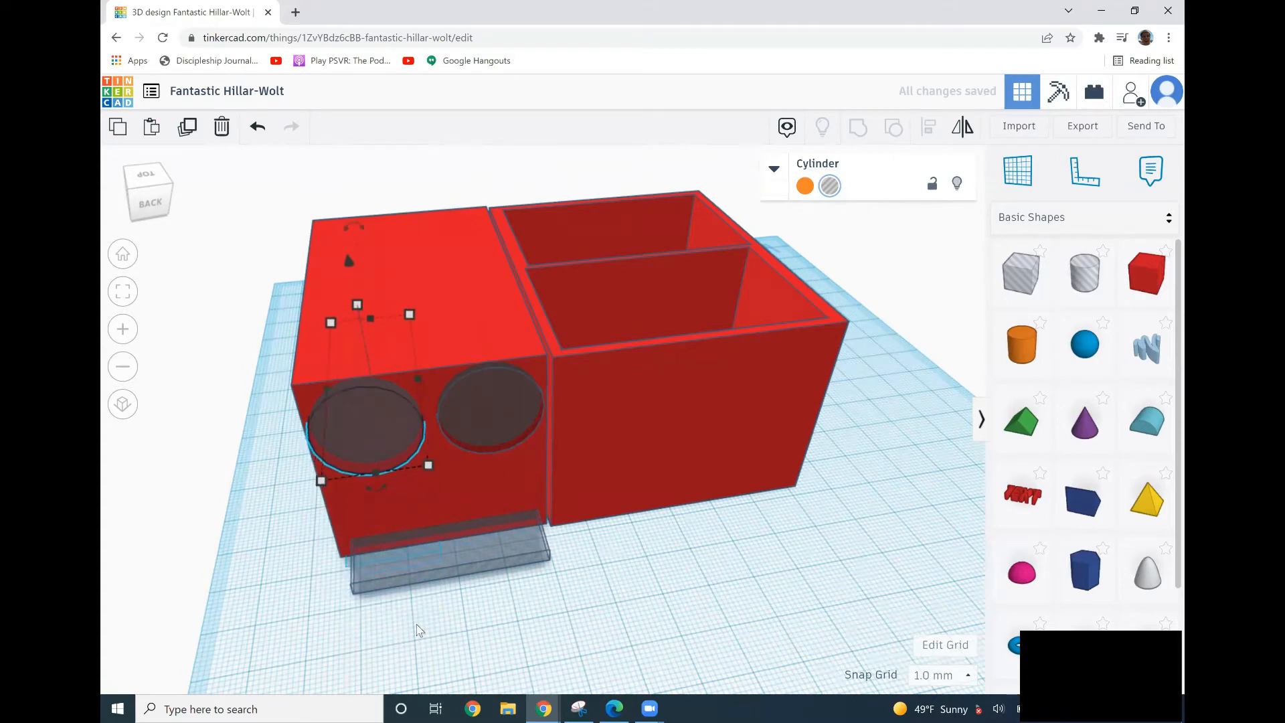
# Select the solid box together with both cylinder holes and the slot hole, and group them.
pyautogui.click(370, 624)
pyautogui.moveTo(370, 624); pyautogui.dragTo(420, 608, button='right')
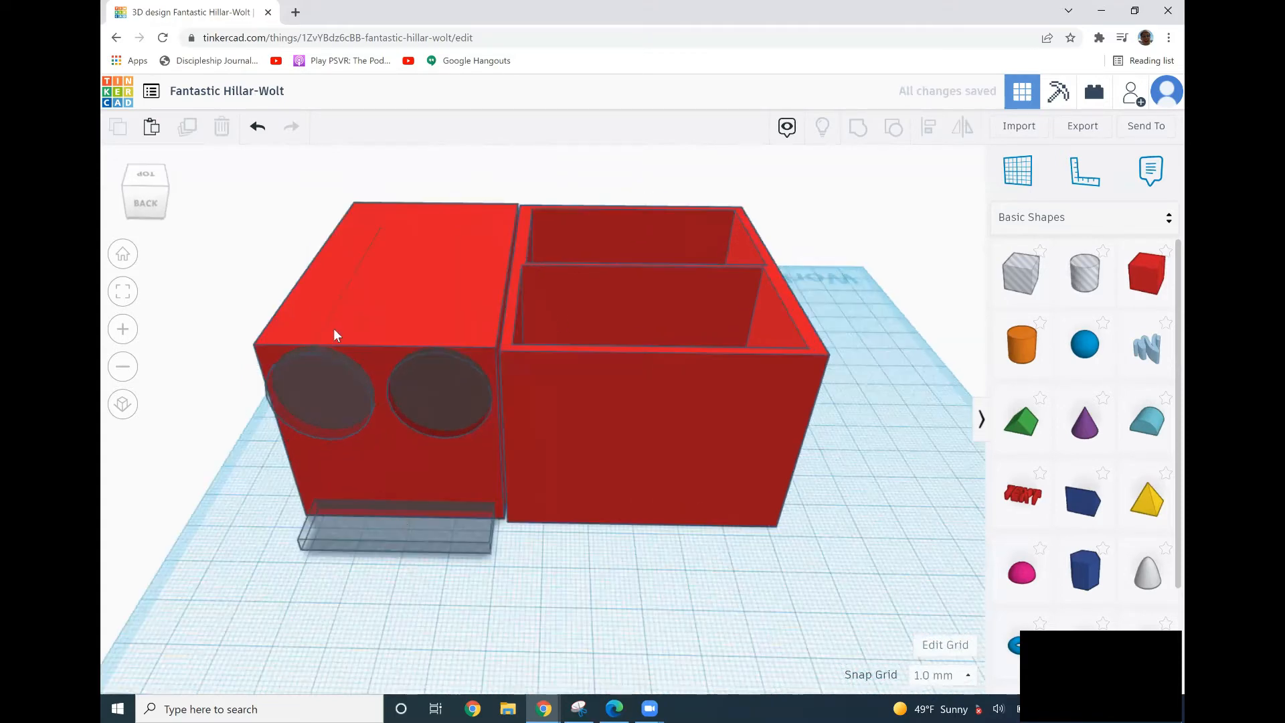
pyautogui.moveTo(418, 606); pyautogui.dragTo(309, 320)
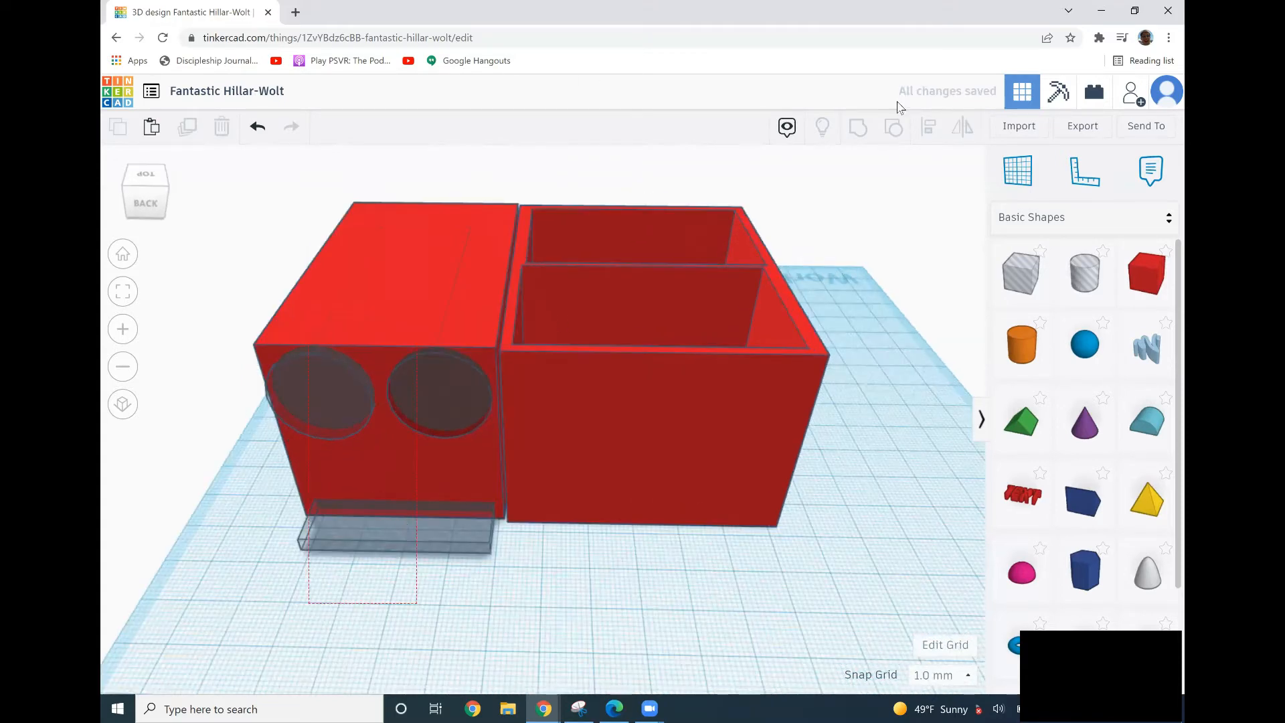
pyautogui.click(859, 128)
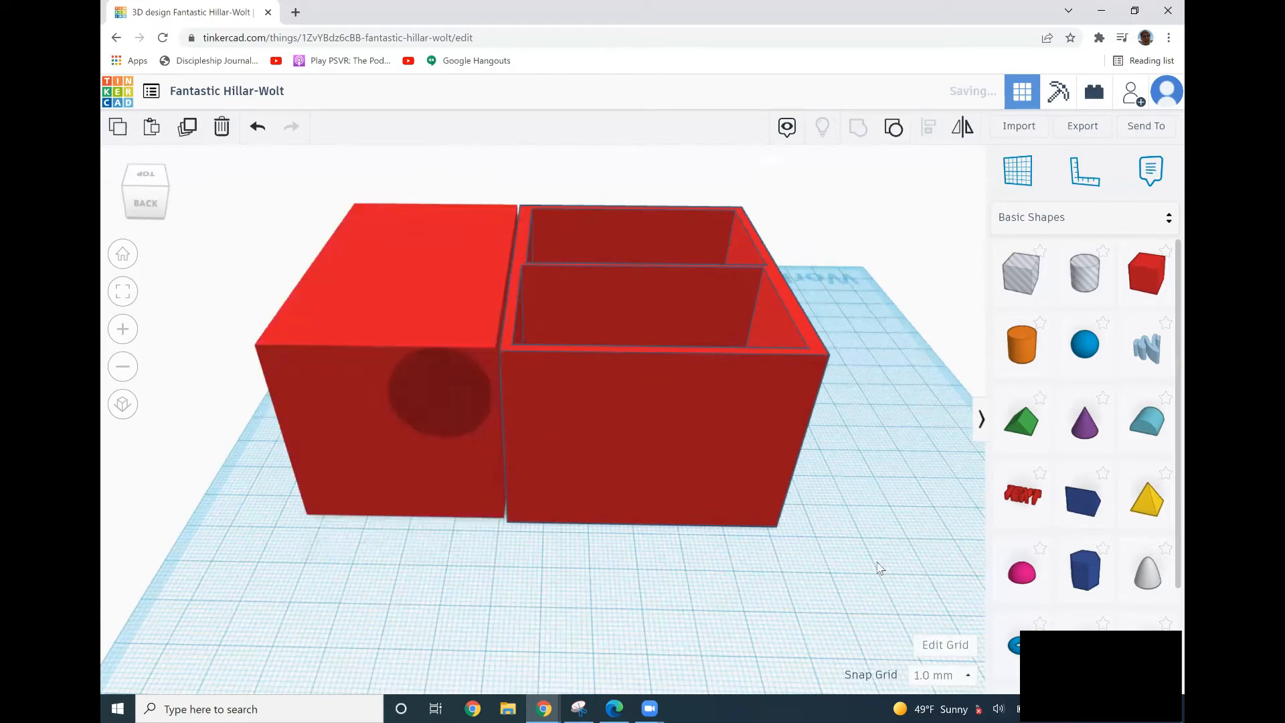
# Add a new solid box beside the compartment box and set its length to 45 mm.
pyautogui.moveTo(876, 562); pyautogui.dragTo(789, 528, button='middle')
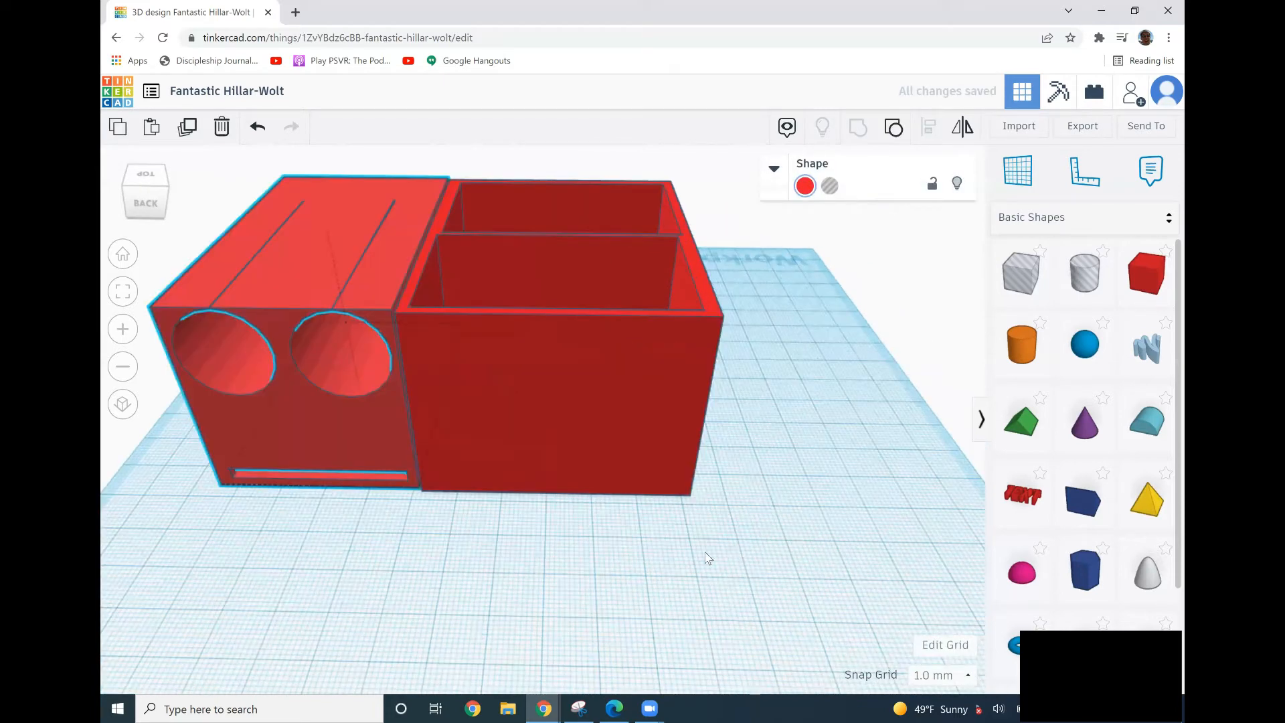
pyautogui.click(734, 560)
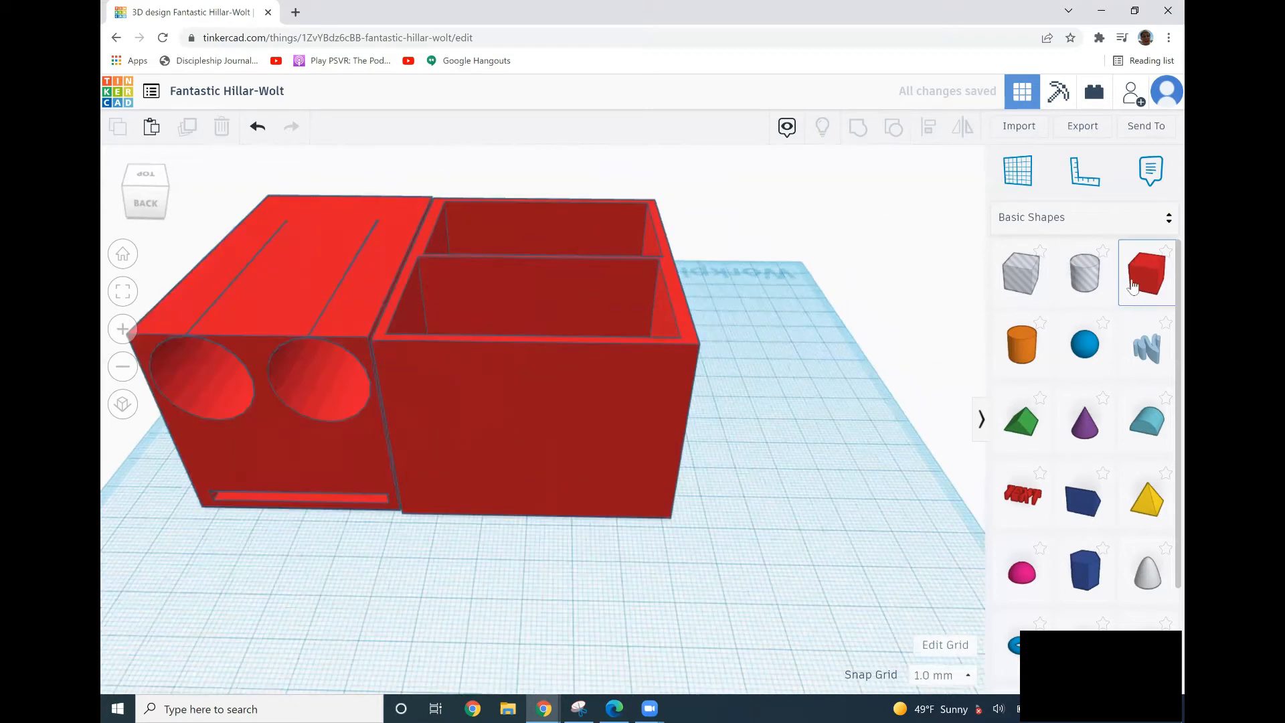
pyautogui.moveTo(908, 331); pyautogui.dragTo(732, 501)
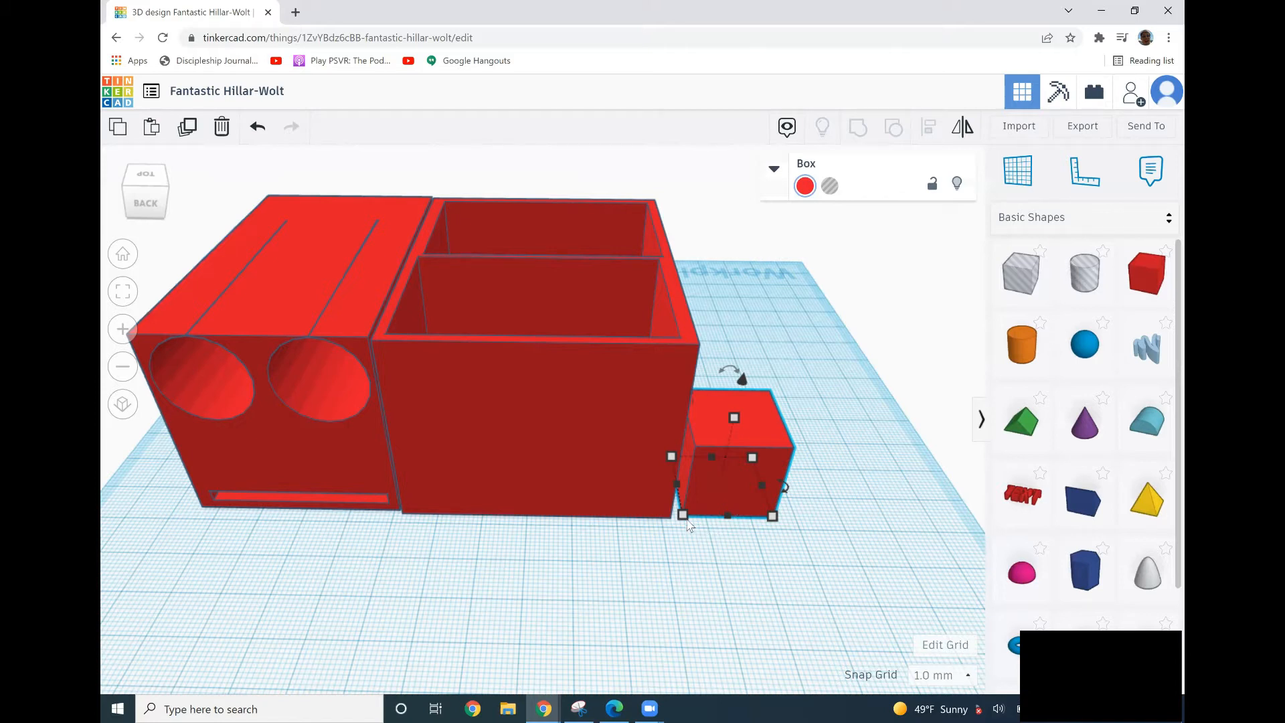
pyautogui.moveTo(689, 525)
pyautogui.click(750, 591)
pyautogui.write('45')
pyautogui.press('Return')
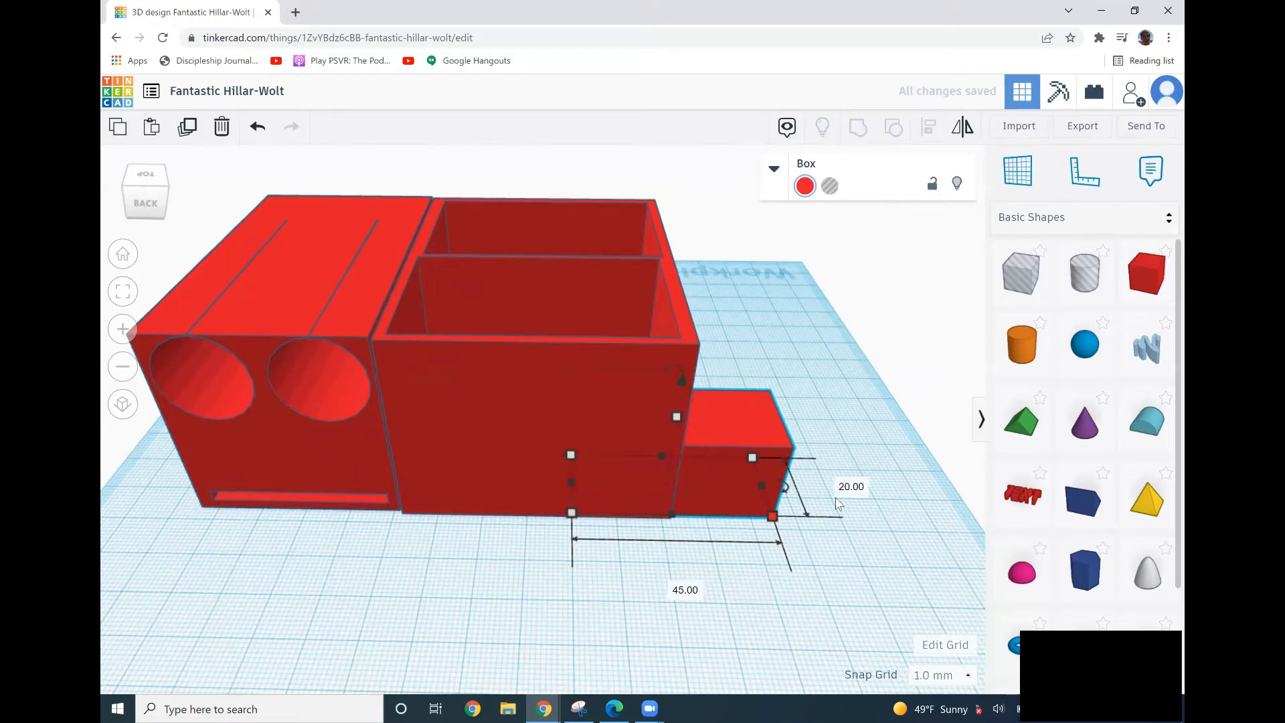
# Set the new box's width to 75 mm.
pyautogui.click(856, 485)
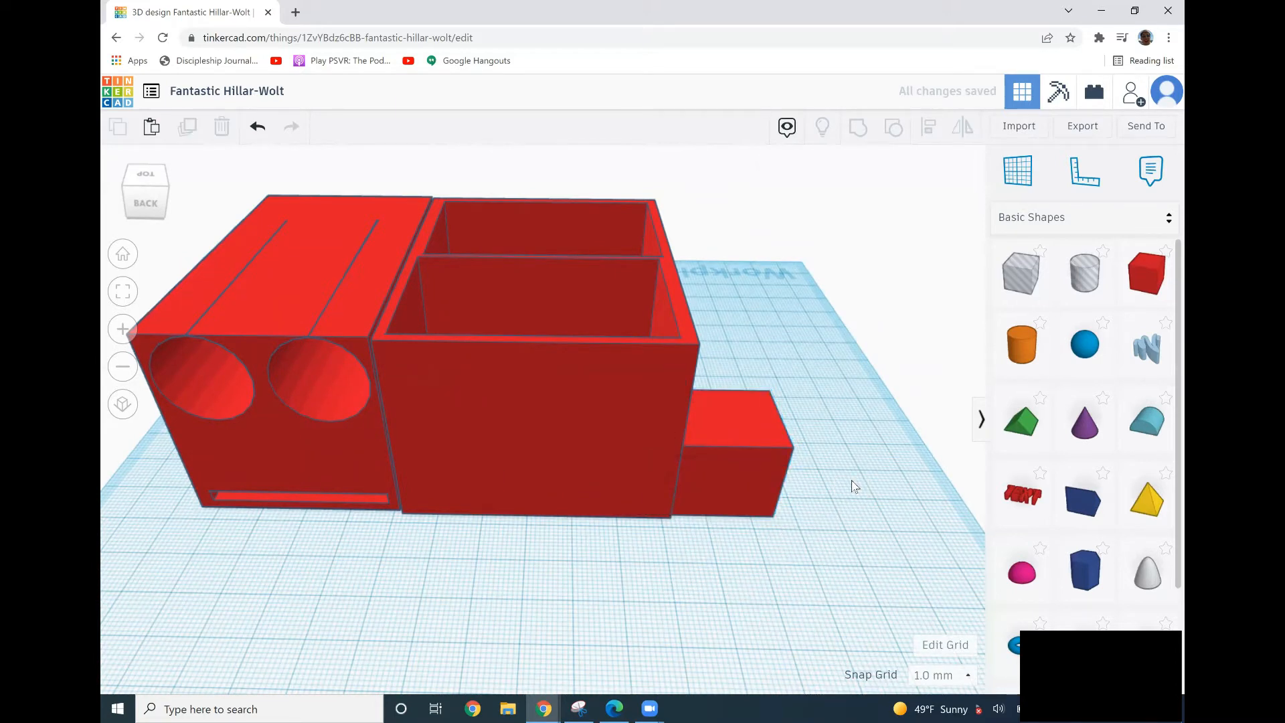
pyautogui.click(766, 495)
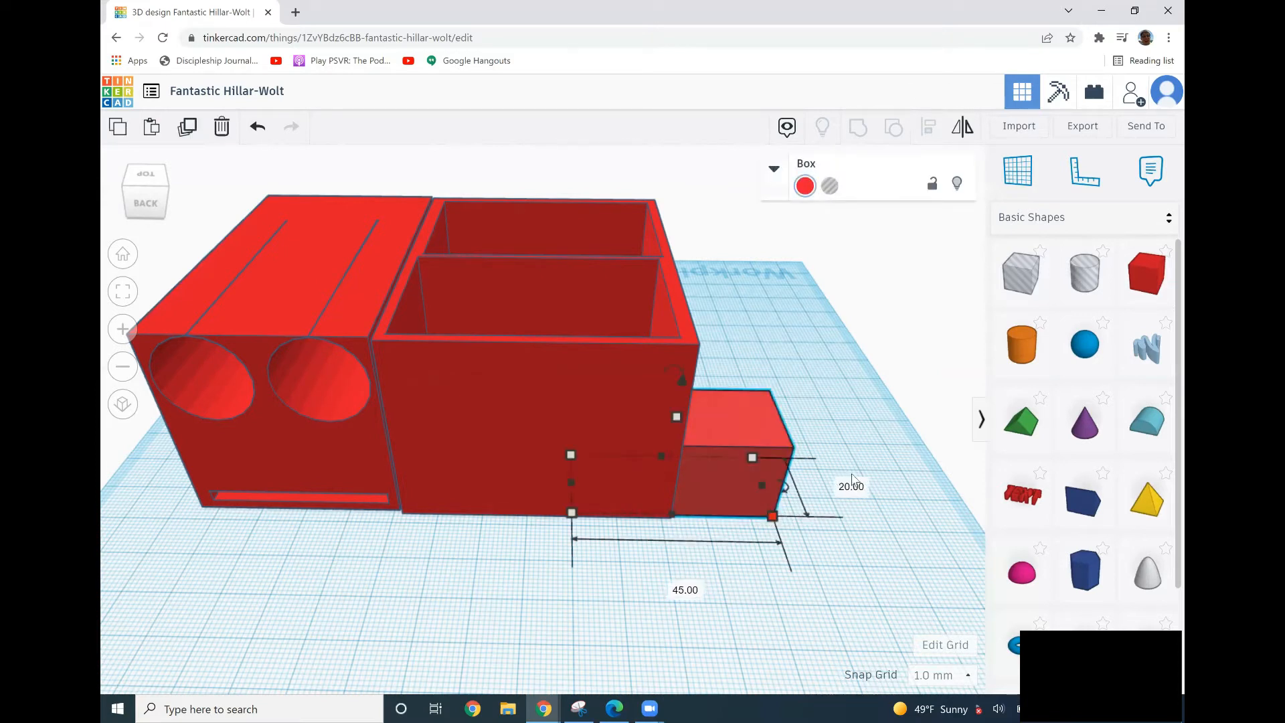
pyautogui.click(851, 487)
pyautogui.write('75')
pyautogui.press('Return')
# Set the new box's height to 45 mm.
pyautogui.moveTo(890, 405); pyautogui.dragTo(822, 379)
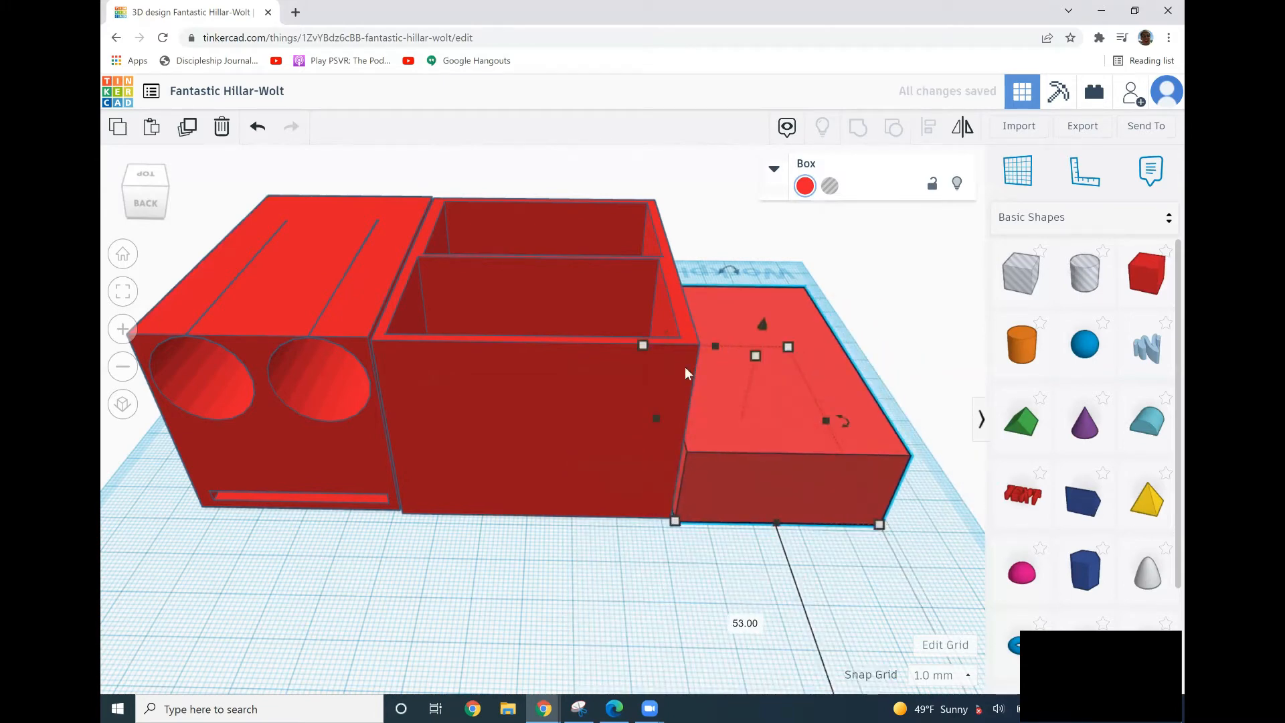
pyautogui.click(550, 298)
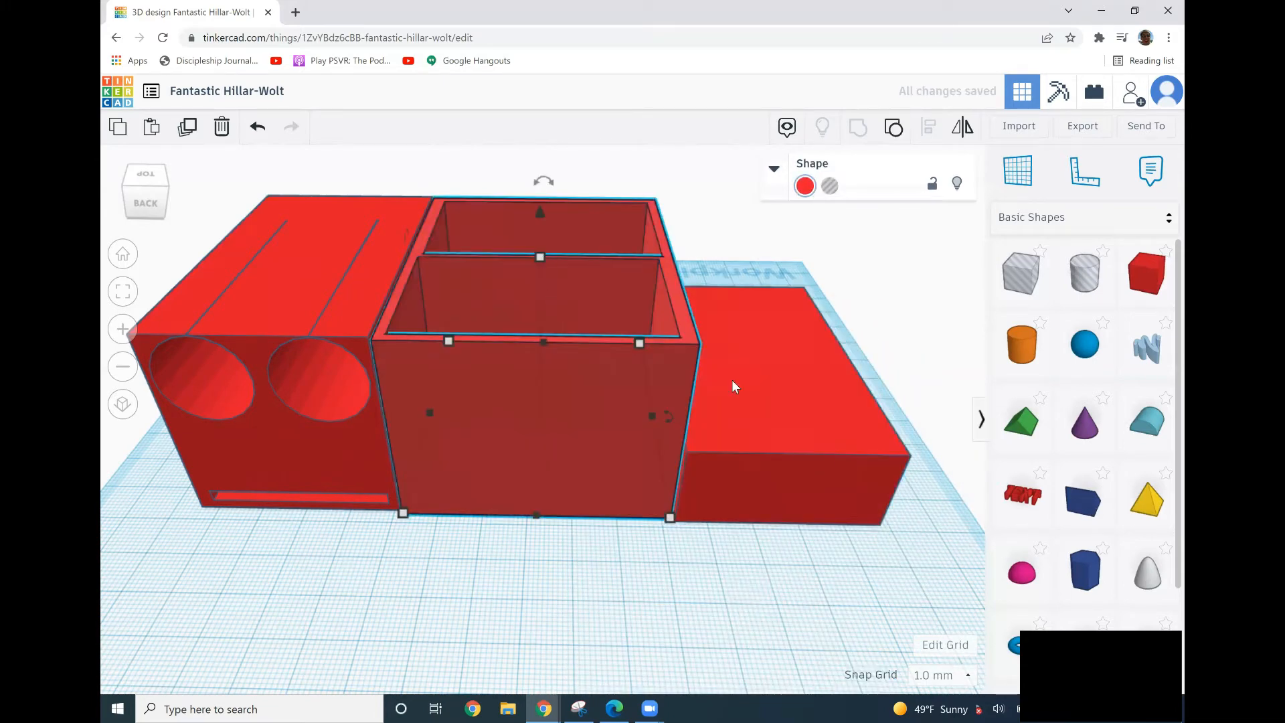
pyautogui.click(785, 427)
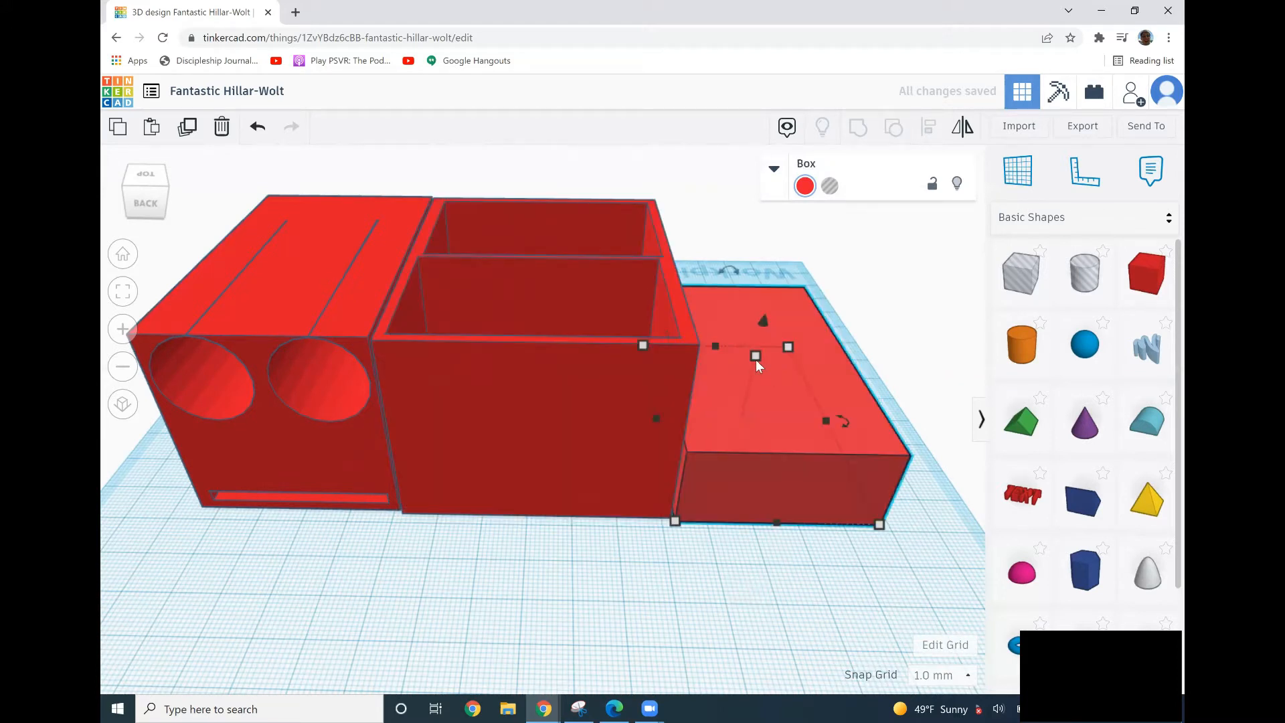
pyautogui.click(822, 388)
pyautogui.write('45')
pyautogui.press('Return')
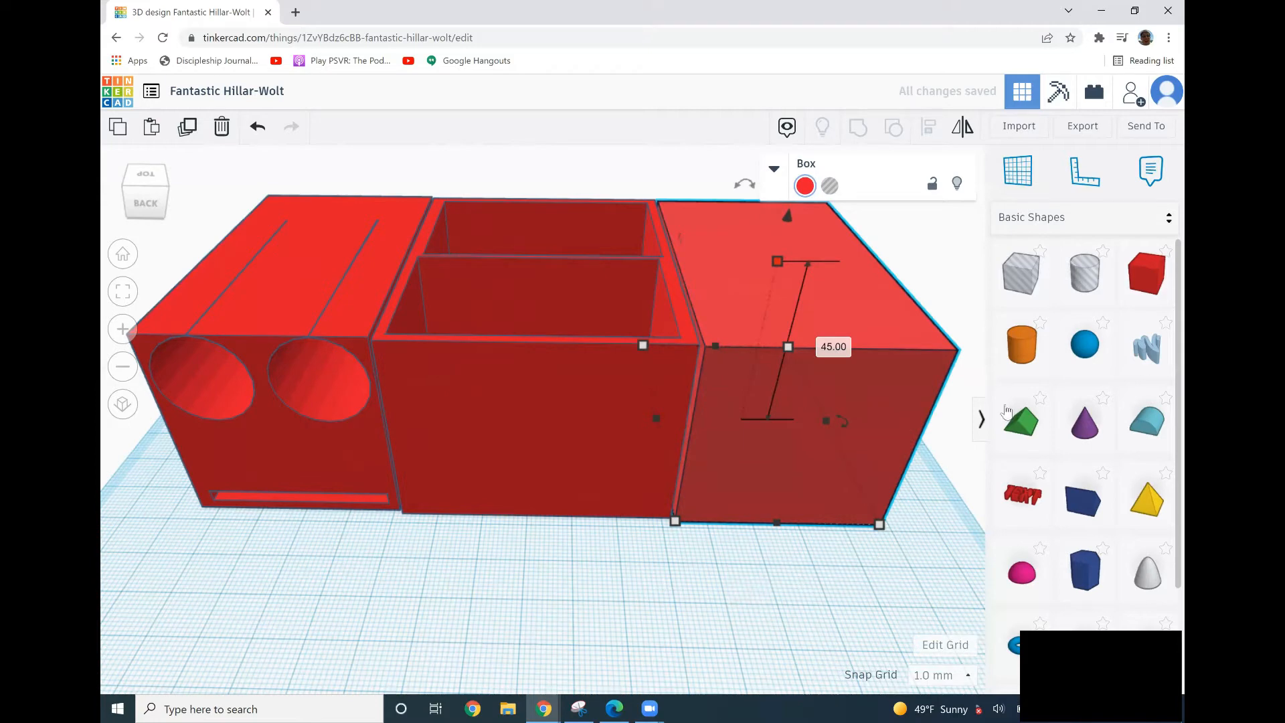
# Add a roof shape to the workplane and rotate it -90 degrees.
pyautogui.moveTo(1043, 447); pyautogui.dragTo(601, 633)
pyautogui.moveTo(704, 609); pyautogui.dragTo(602, 536, button='right')
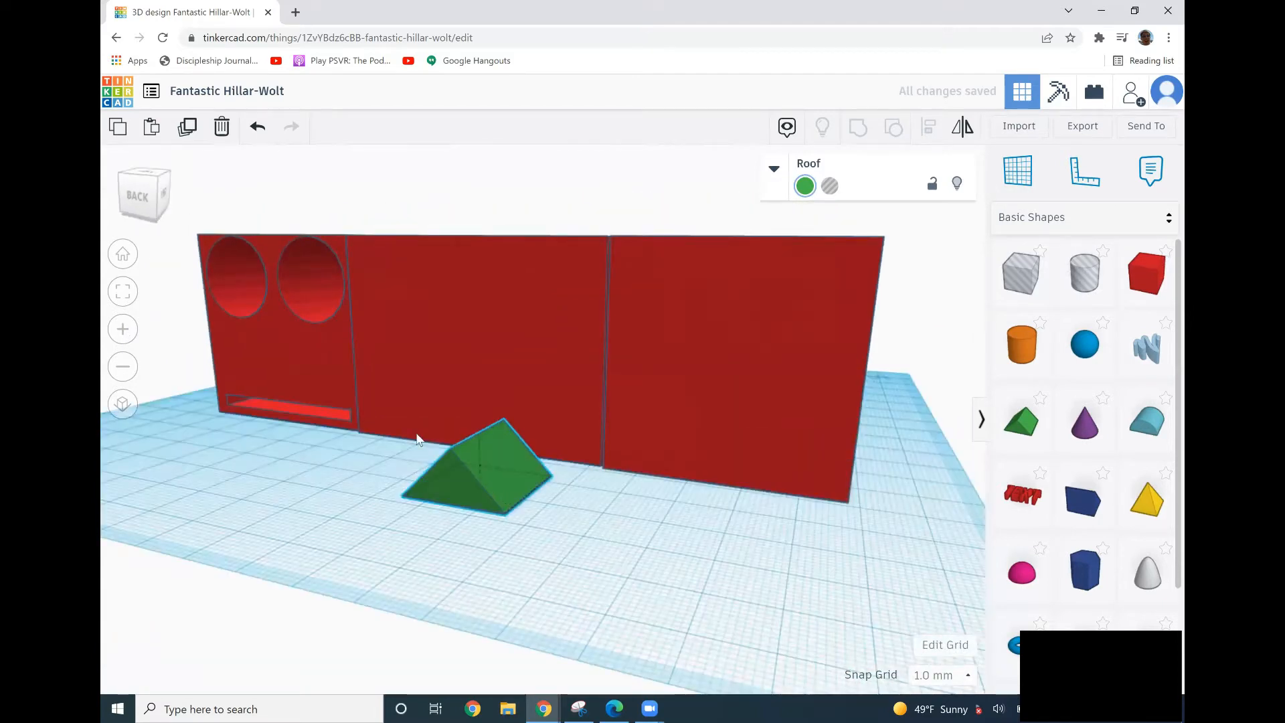
pyautogui.moveTo(407, 425); pyautogui.dragTo(389, 427, button='right')
pyautogui.moveTo(501, 403)
pyautogui.mouseDown()
pyautogui.moveTo(511, 439)
pyautogui.moveTo(503, 423)
pyautogui.mouseUp()
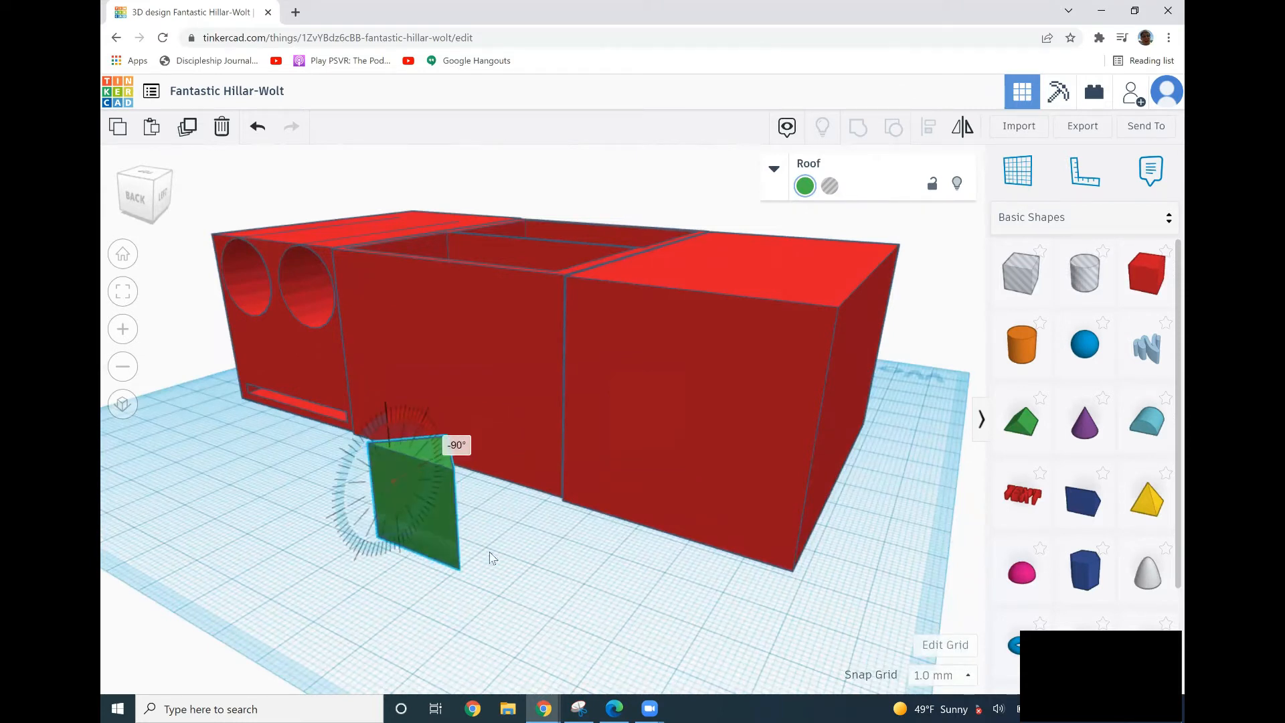
# Move the roof shape in front of the new box and set its length to 40 mm.
pyautogui.moveTo(465, 582); pyautogui.dragTo(718, 505, button='right')
pyautogui.moveTo(592, 514); pyautogui.dragTo(796, 493)
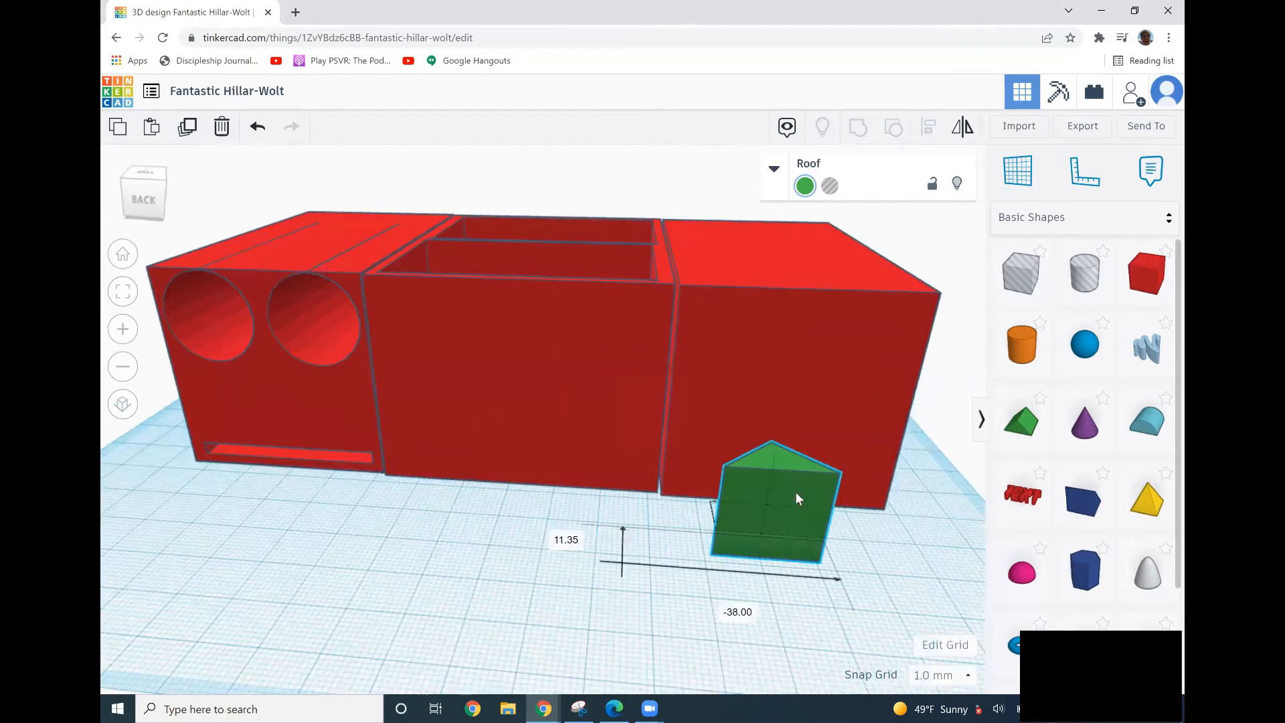
pyautogui.click(718, 533)
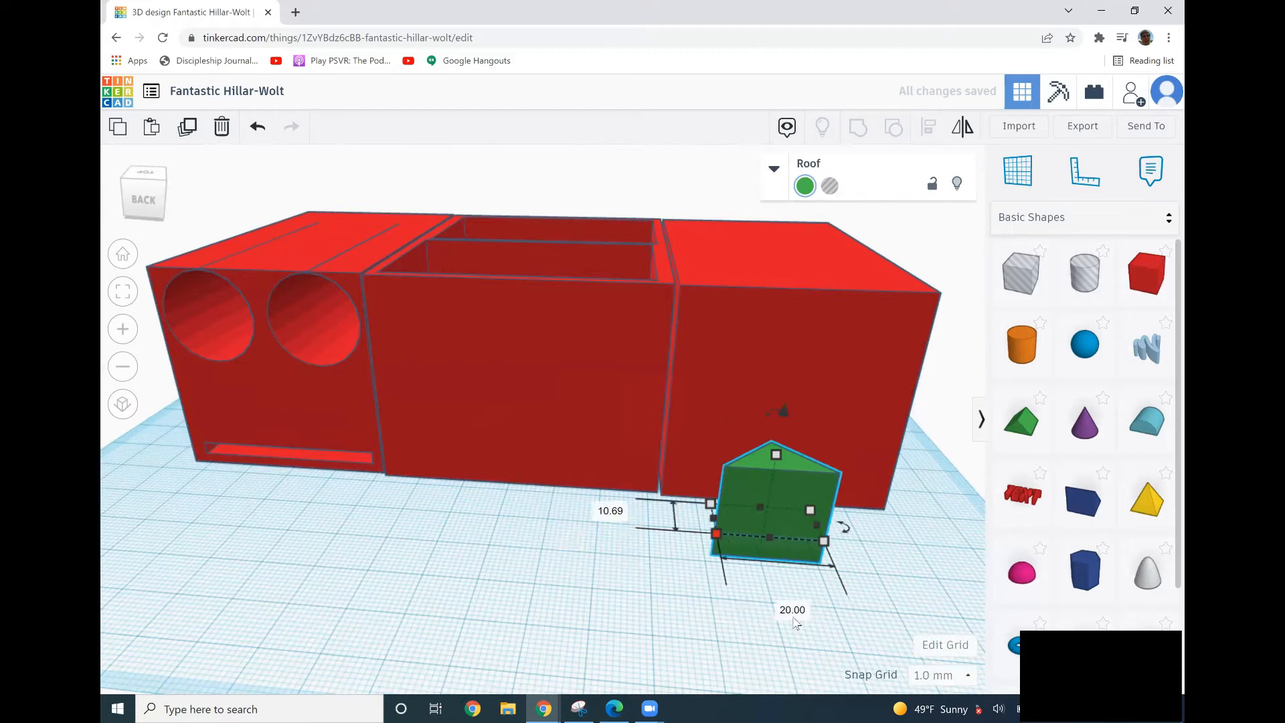
pyautogui.click(792, 606)
pyautogui.press('BackSpace')
pyautogui.write('40')
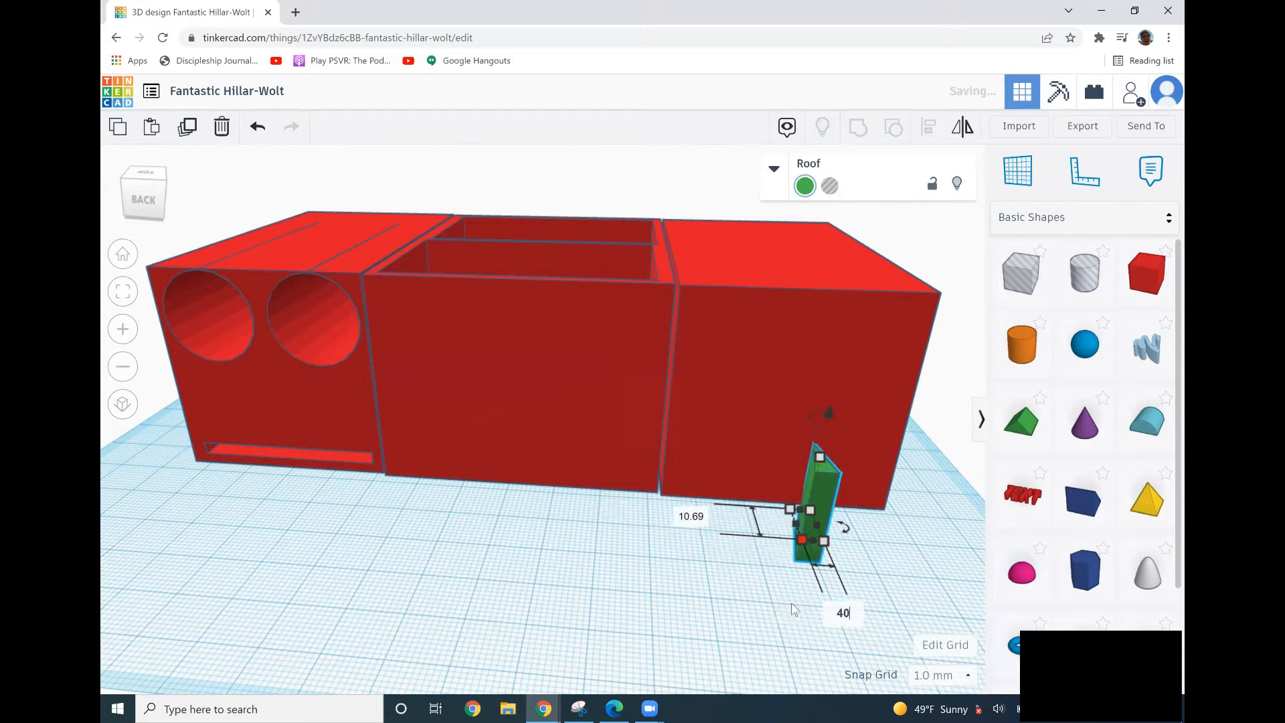
pyautogui.press('Return')
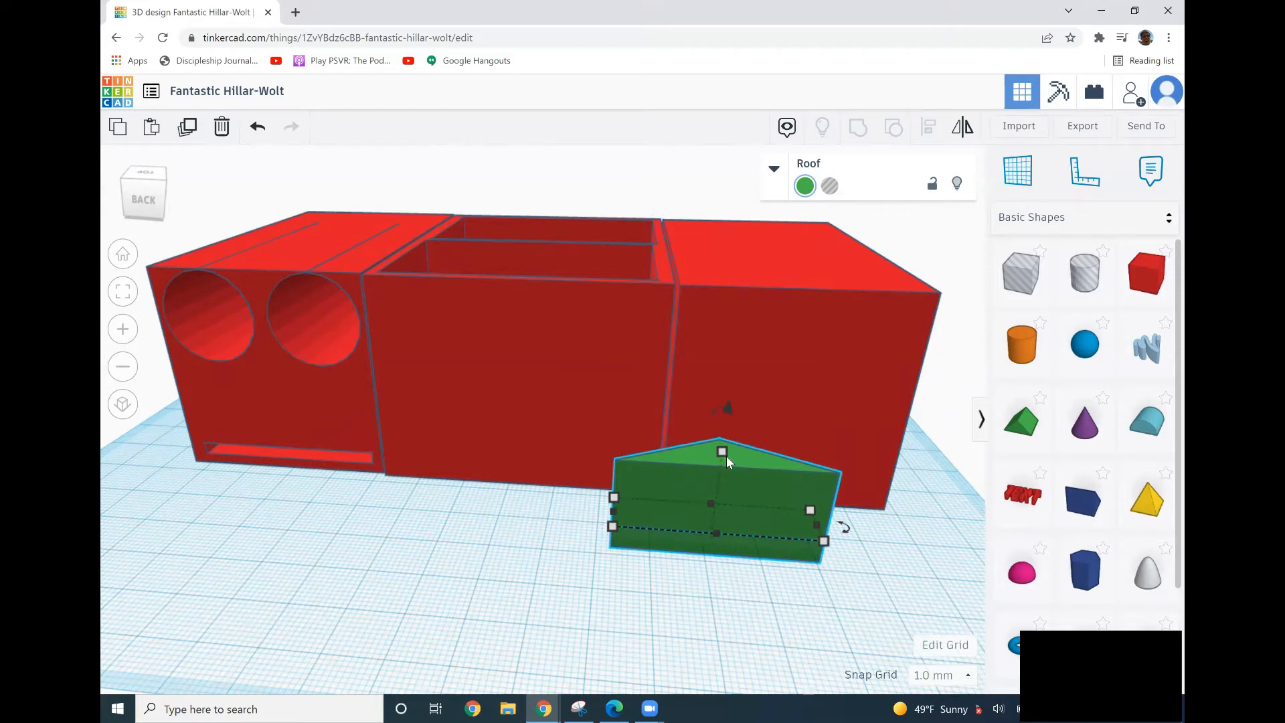
# Set the roof shape's height to 25 mm.
pyautogui.moveTo(722, 451)
pyautogui.click(809, 499)
pyautogui.write('25')
pyautogui.press('Return')
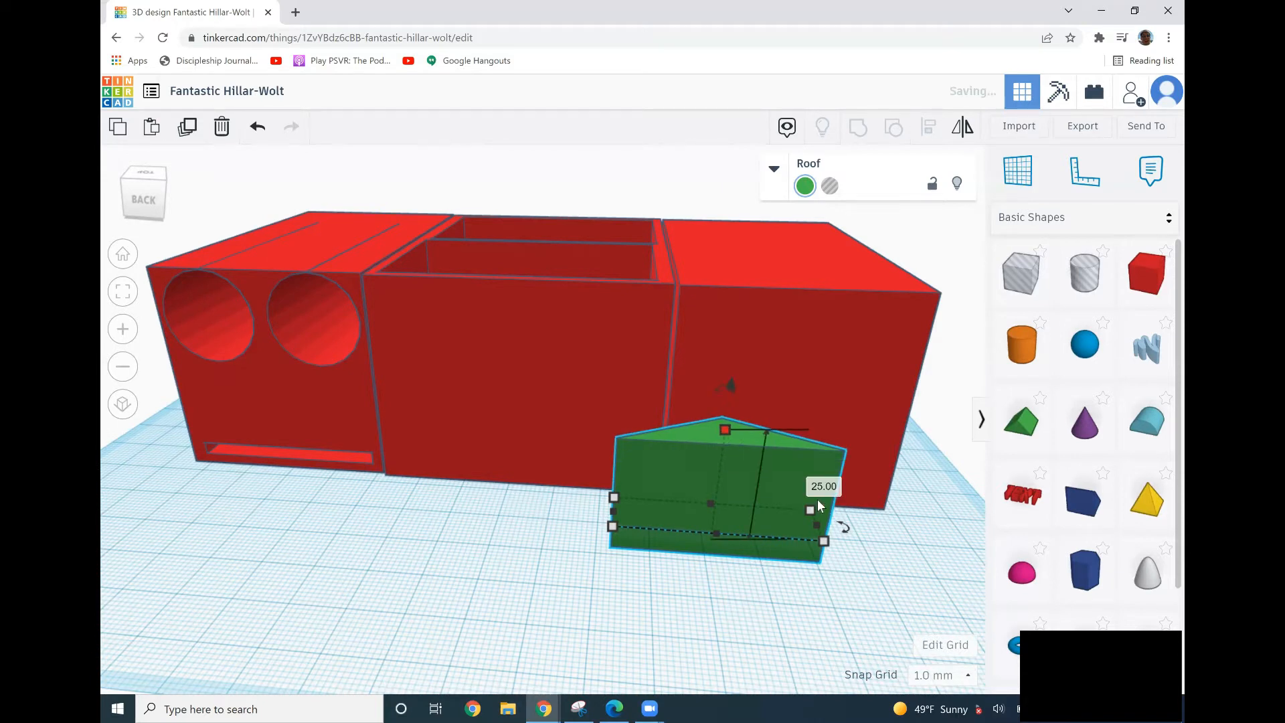
# Set the roof shape's height to 28 mm.
pyautogui.click(833, 489)
pyautogui.write('28')
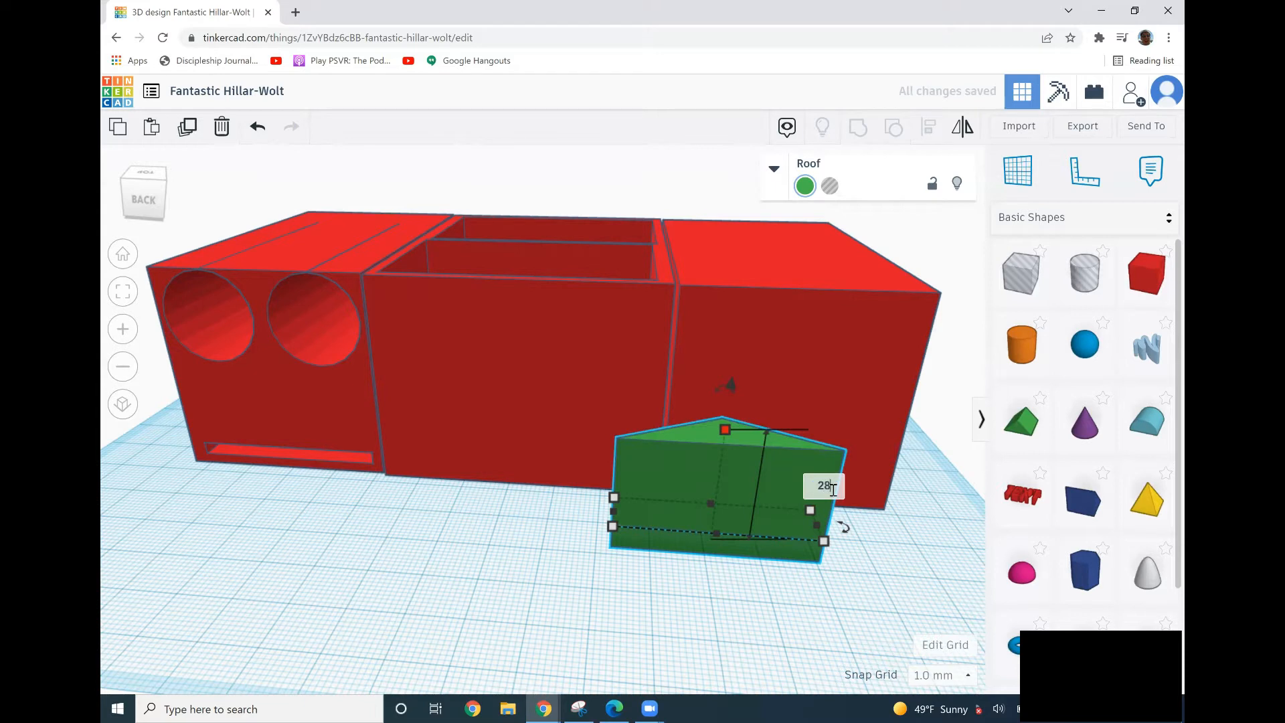
pyautogui.press('Return')
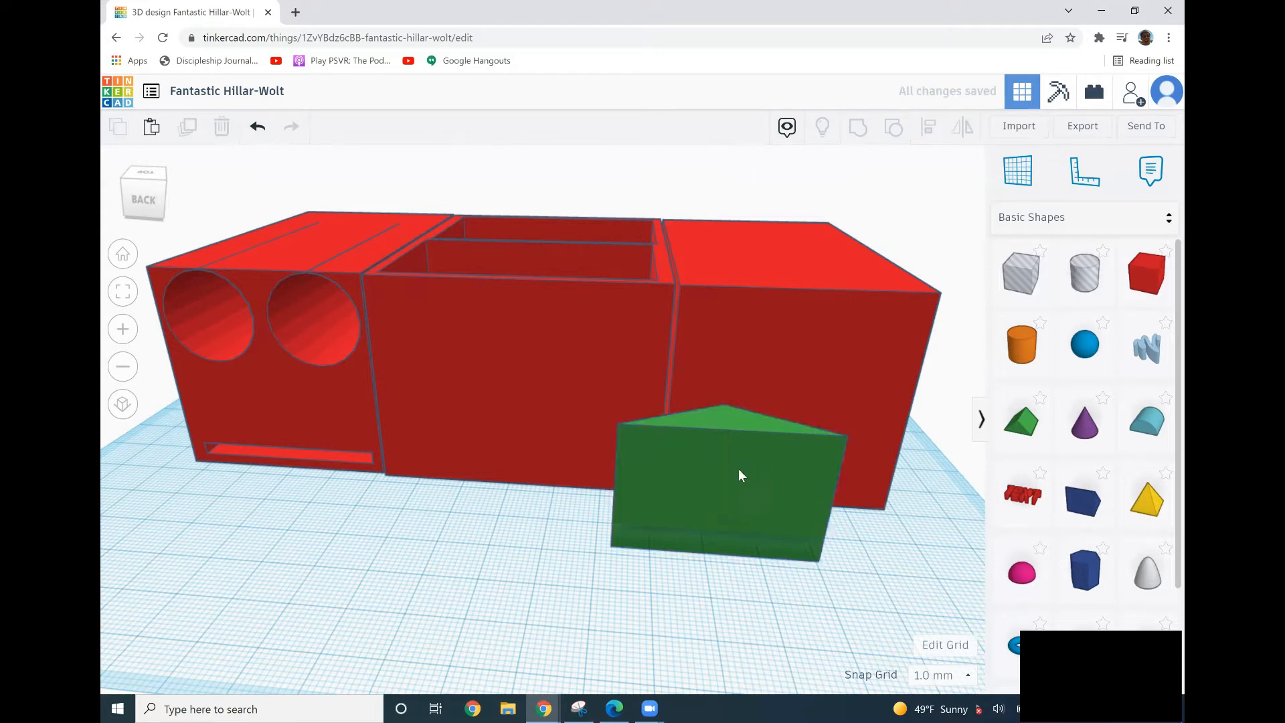
# Turn the roof shape into a hole and move it into the front of the new box, raising it slightly.
pyautogui.moveTo(736, 471); pyautogui.dragTo(777, 436)
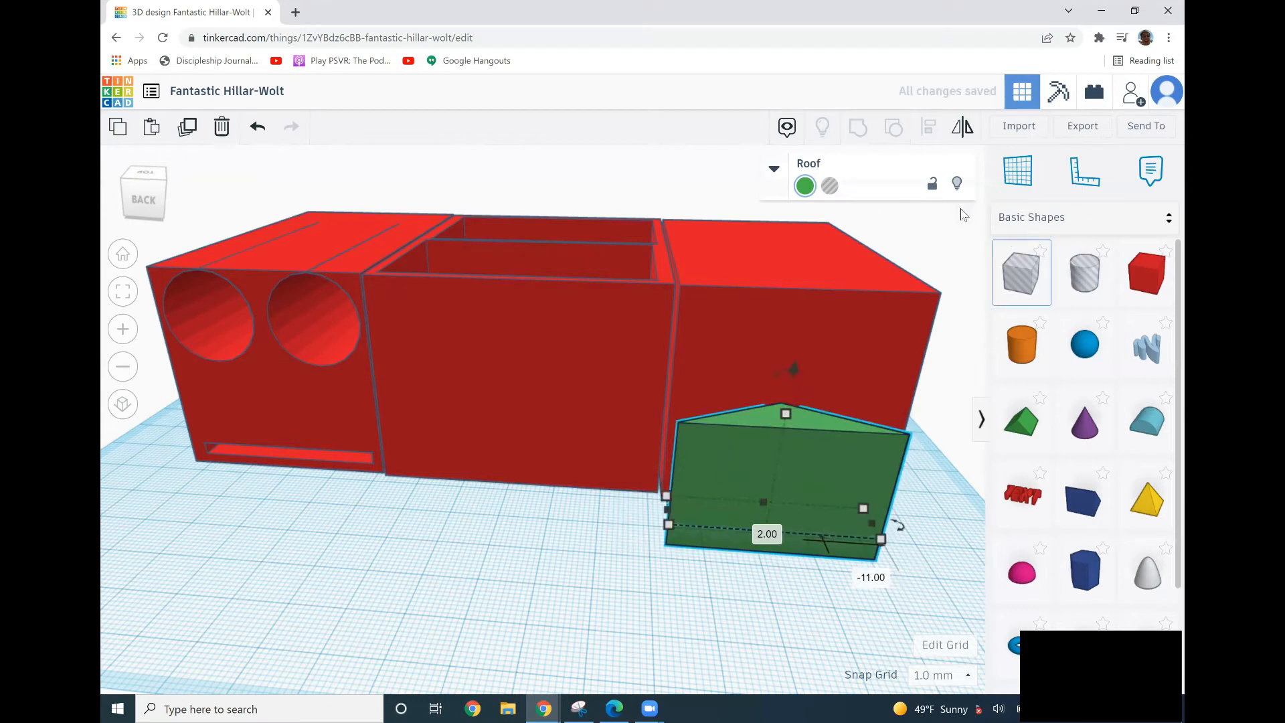
pyautogui.click(830, 185)
pyautogui.moveTo(790, 439); pyautogui.dragTo(794, 442)
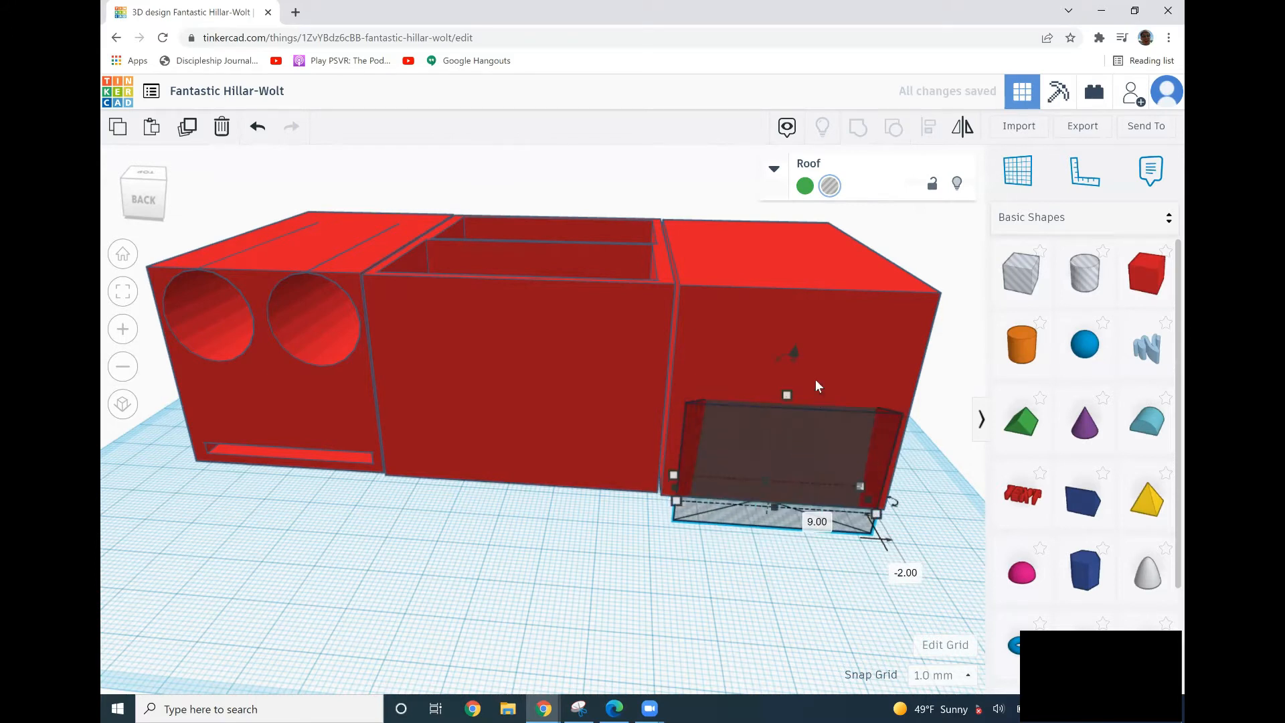
pyautogui.moveTo(795, 353); pyautogui.dragTo(794, 330)
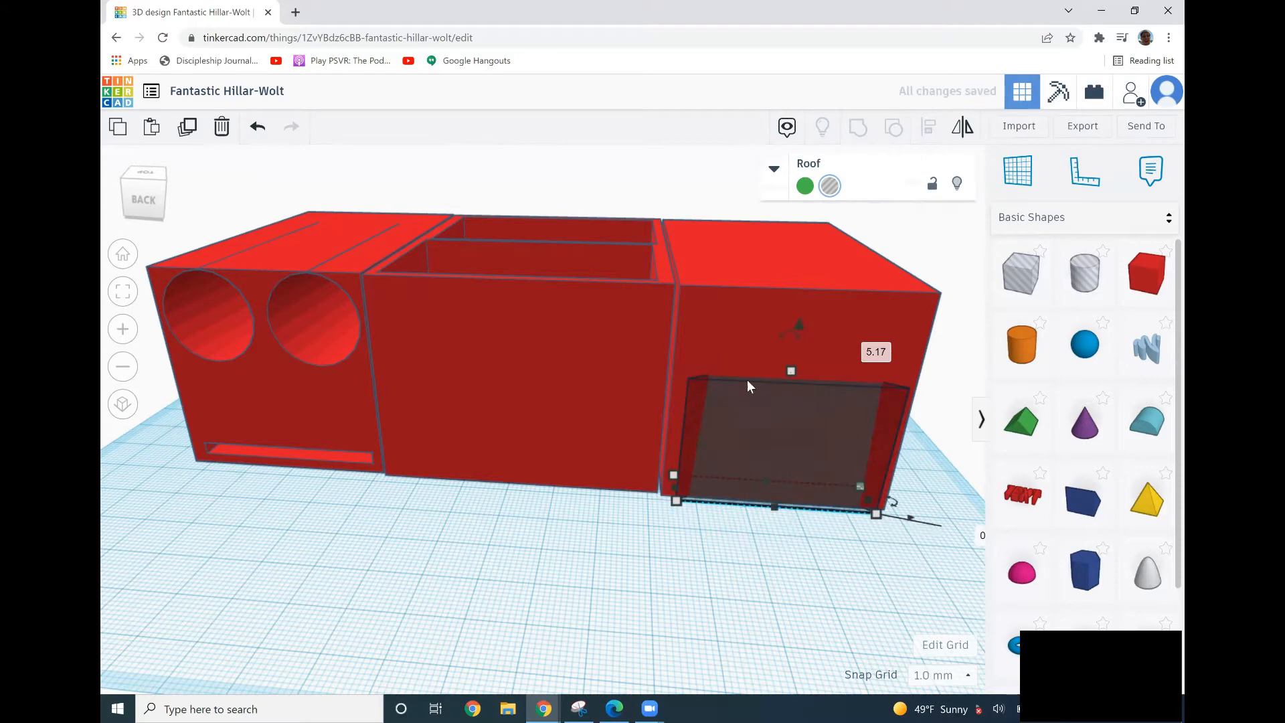
# Group the roof hole with the new box, then undo the grouping.
pyautogui.keyDown('shift'); pyautogui.click(713, 327); pyautogui.keyUp('shift')
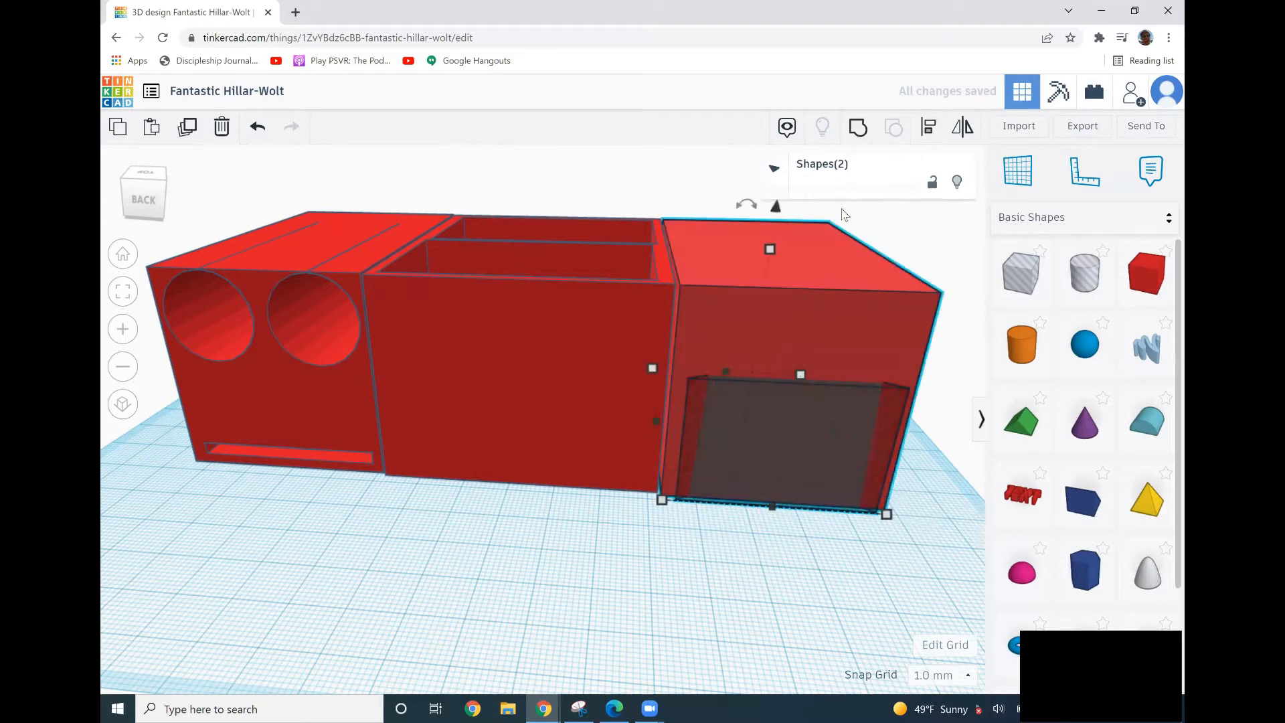
pyautogui.click(858, 126)
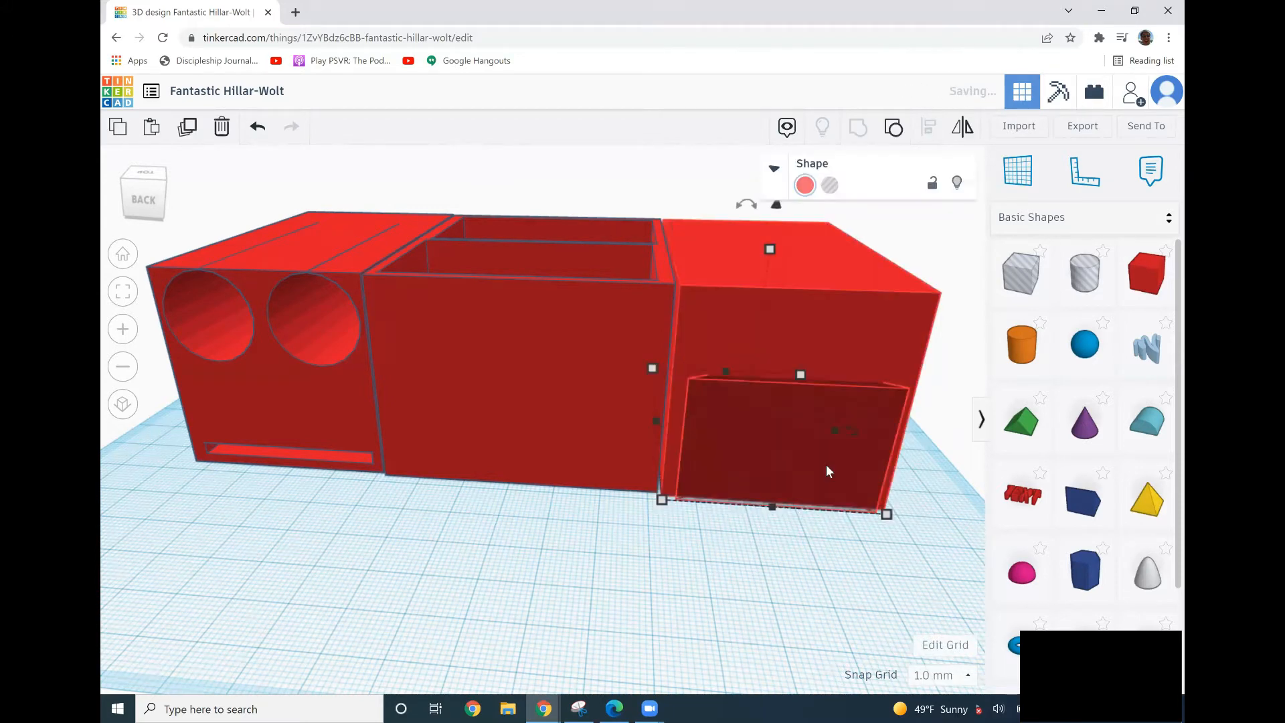
pyautogui.click(767, 570)
pyautogui.moveTo(767, 571); pyautogui.dragTo(752, 550, button='right')
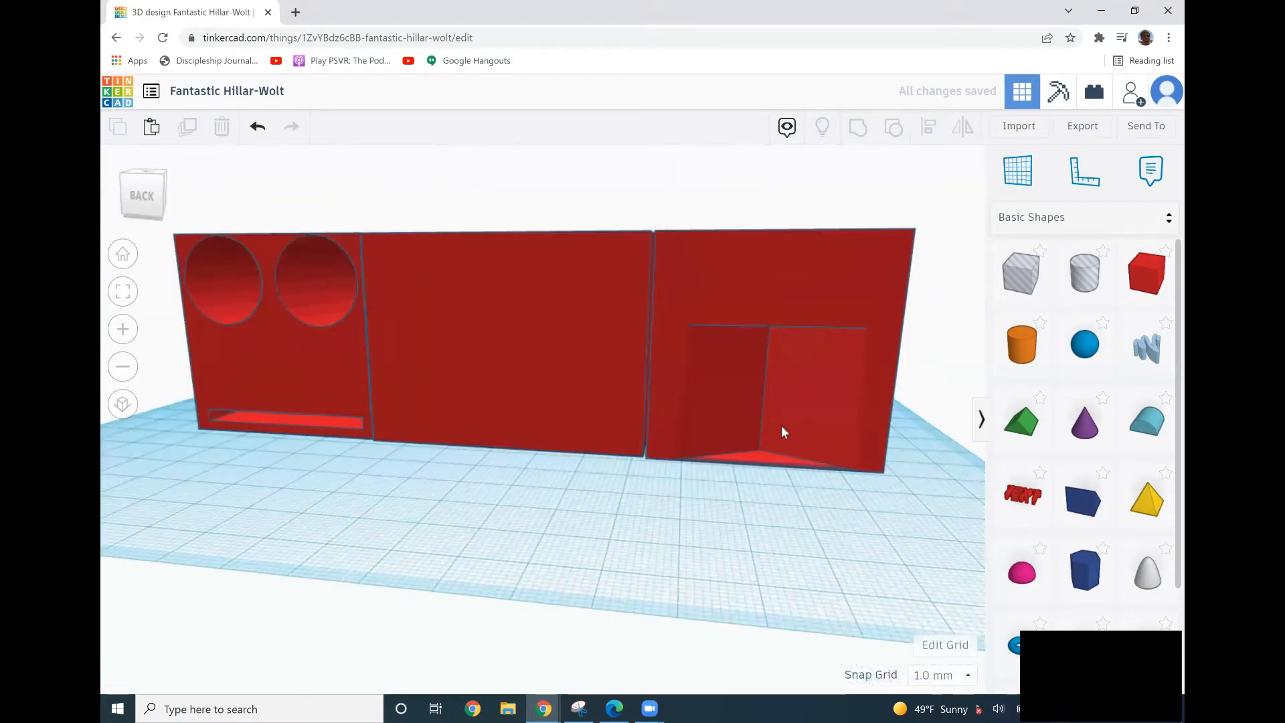
pyautogui.hotkey('ctrl', 'z')
# Move the roof hole along the box front and set its position offset to 30 mm.
pyautogui.moveTo(782, 426); pyautogui.dragTo(764, 480)
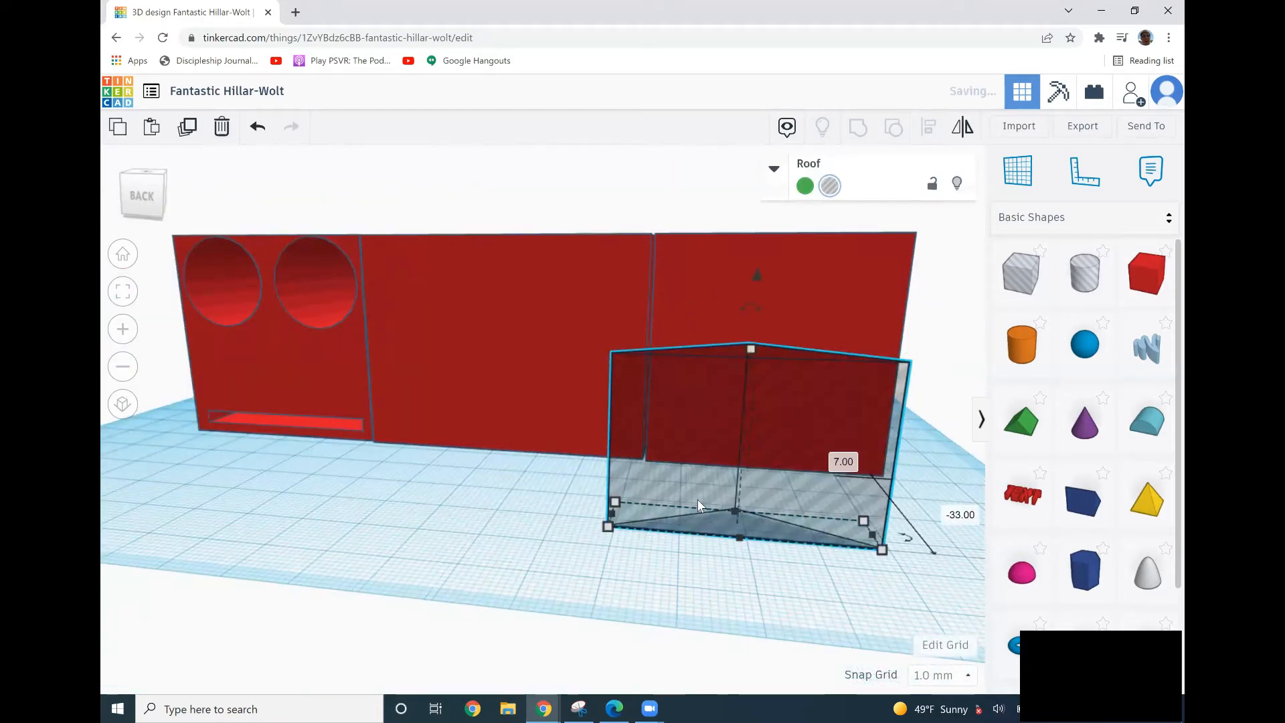
pyautogui.click(495, 506)
pyautogui.write('32.')
pyautogui.write('0')
pyautogui.press('Return')
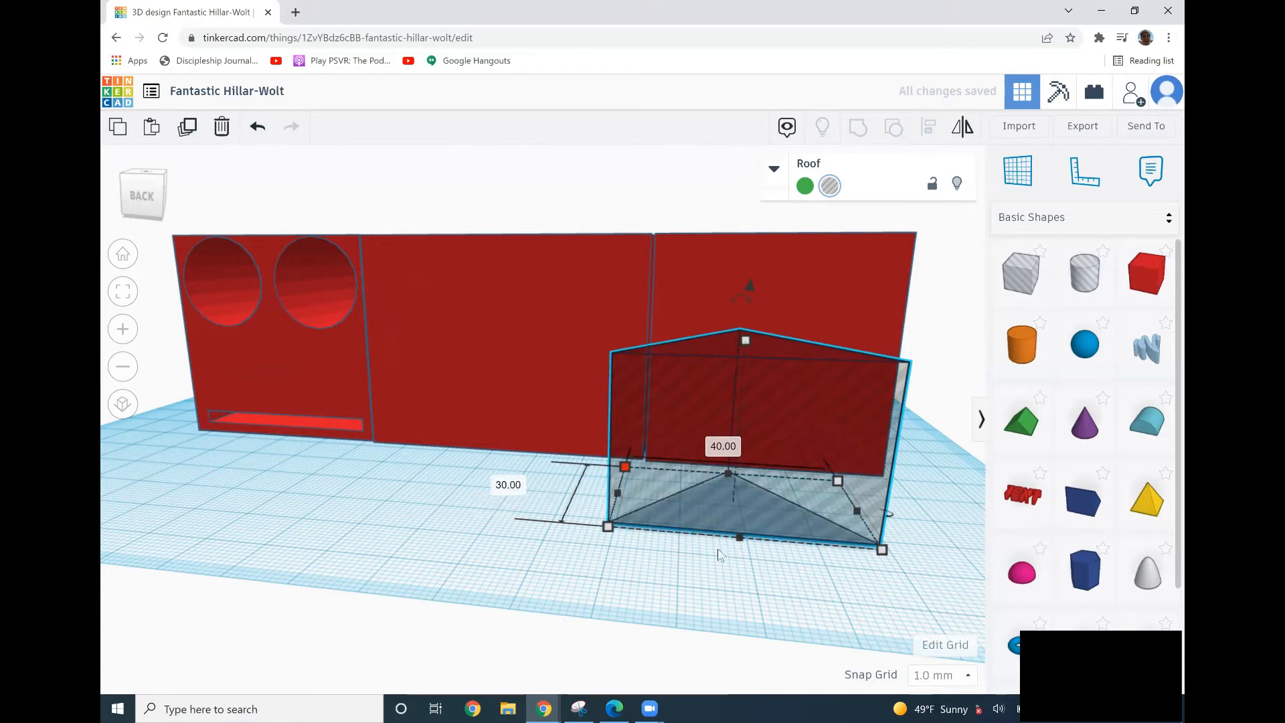
# Position the roof hole in the box's front, raise it 2 mm, and group it with the box.
pyautogui.moveTo(819, 468); pyautogui.dragTo(823, 420)
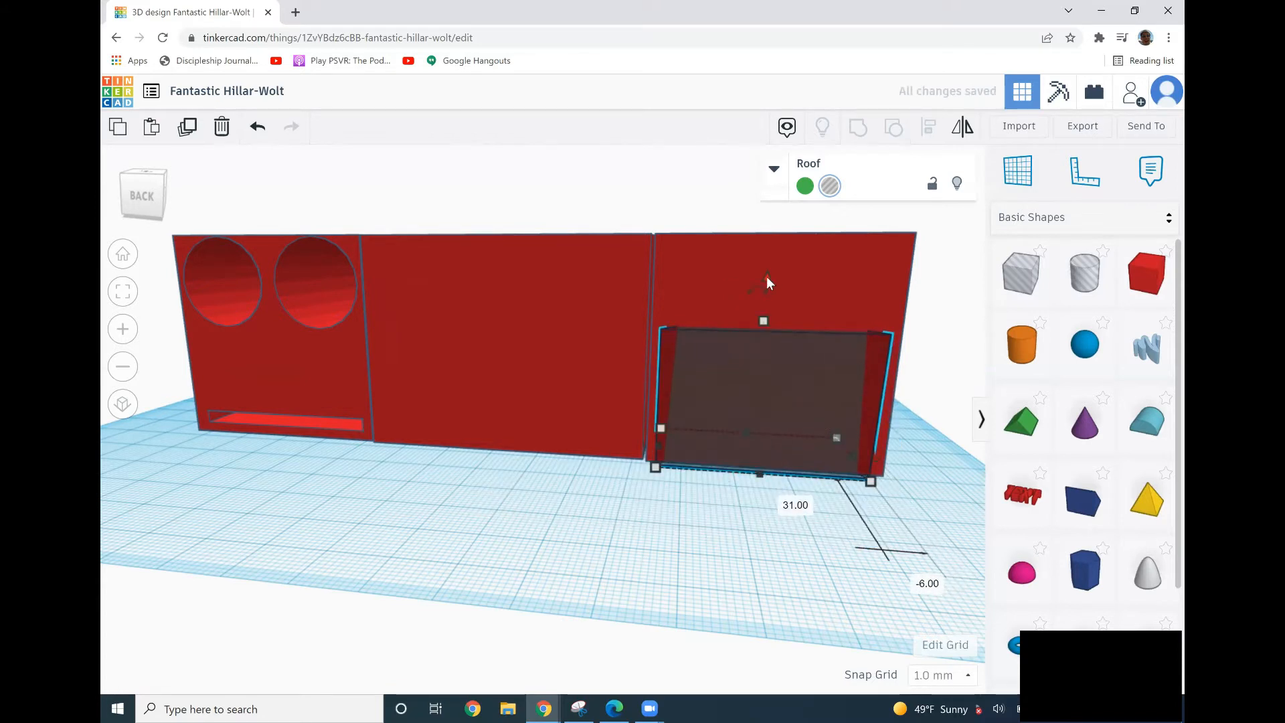
pyautogui.moveTo(767, 275); pyautogui.dragTo(771, 269)
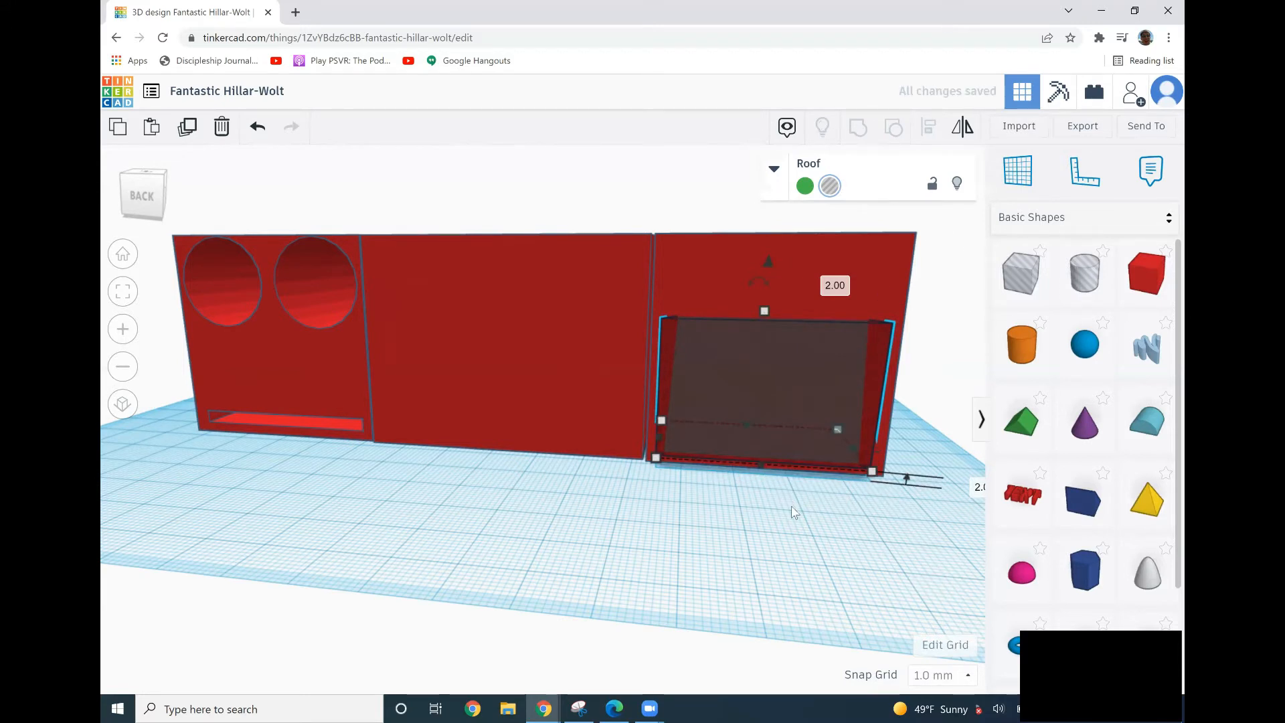
pyautogui.keyDown('shift'); pyautogui.click(773, 267); pyautogui.keyUp('shift')
pyautogui.click(858, 127)
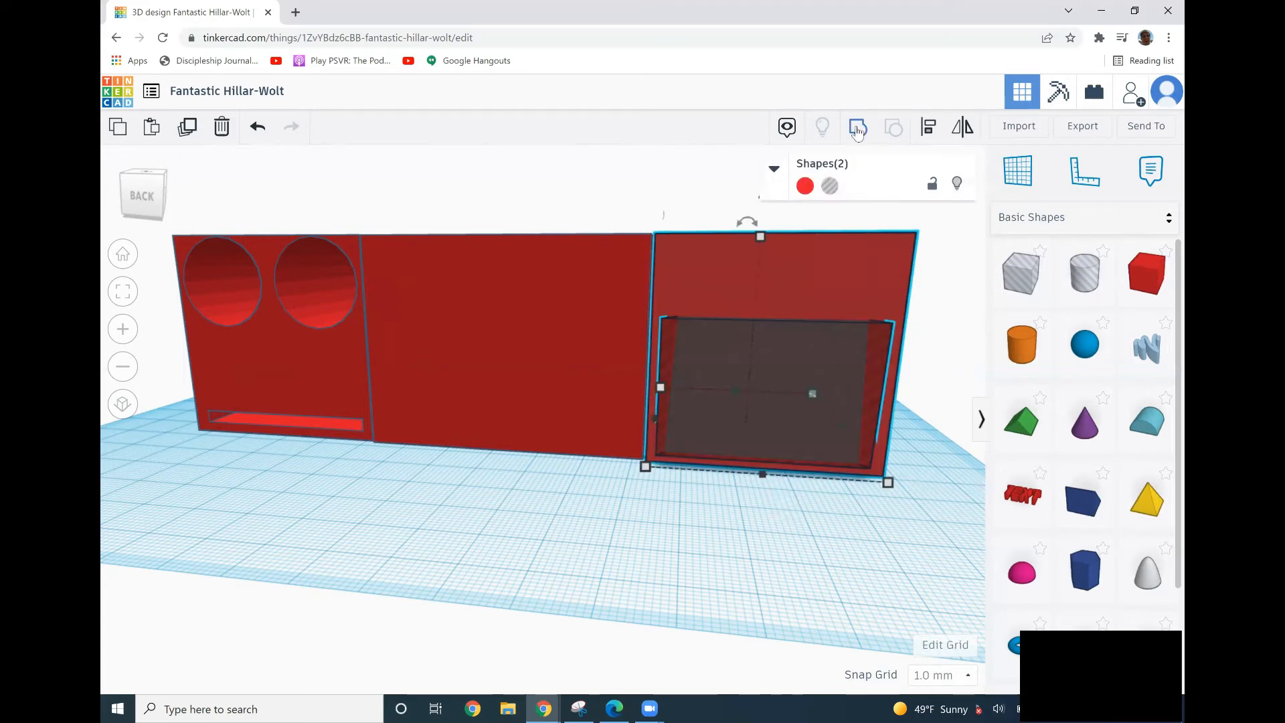
# Orbit around the model to inspect the cut-out in the new box.
pyautogui.click(599, 560)
pyautogui.moveTo(599, 560); pyautogui.dragTo(543, 564, button='right')
pyautogui.moveTo(302, 344); pyautogui.dragTo(280, 348, button='right')
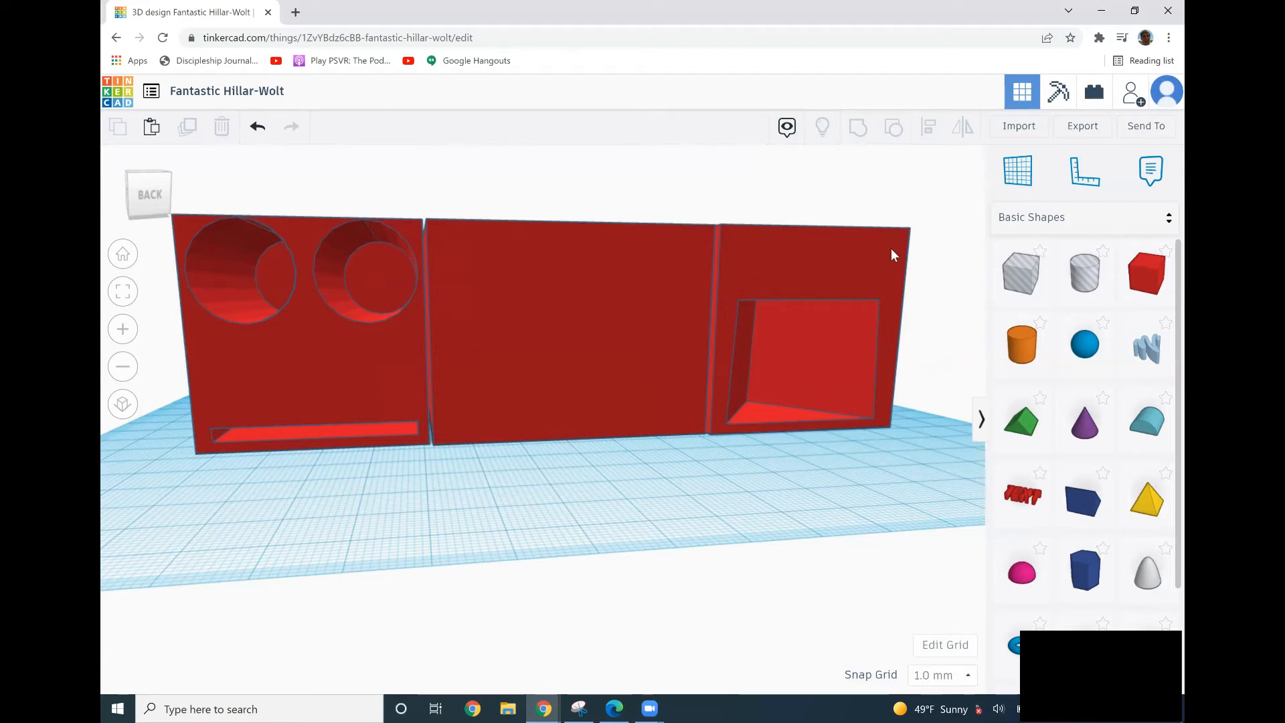
pyautogui.moveTo(882, 323); pyautogui.dragTo(479, 435, button='right')
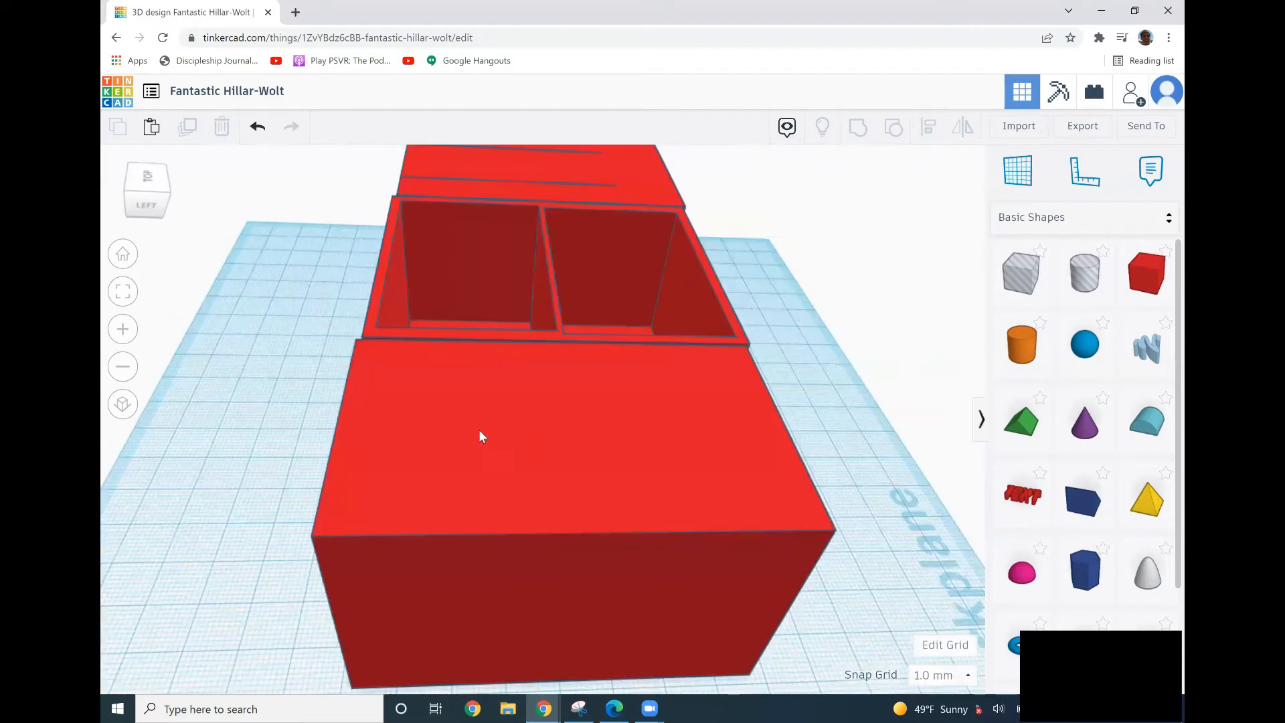
pyautogui.moveTo(350, 467); pyautogui.dragTo(422, 425, button='right')
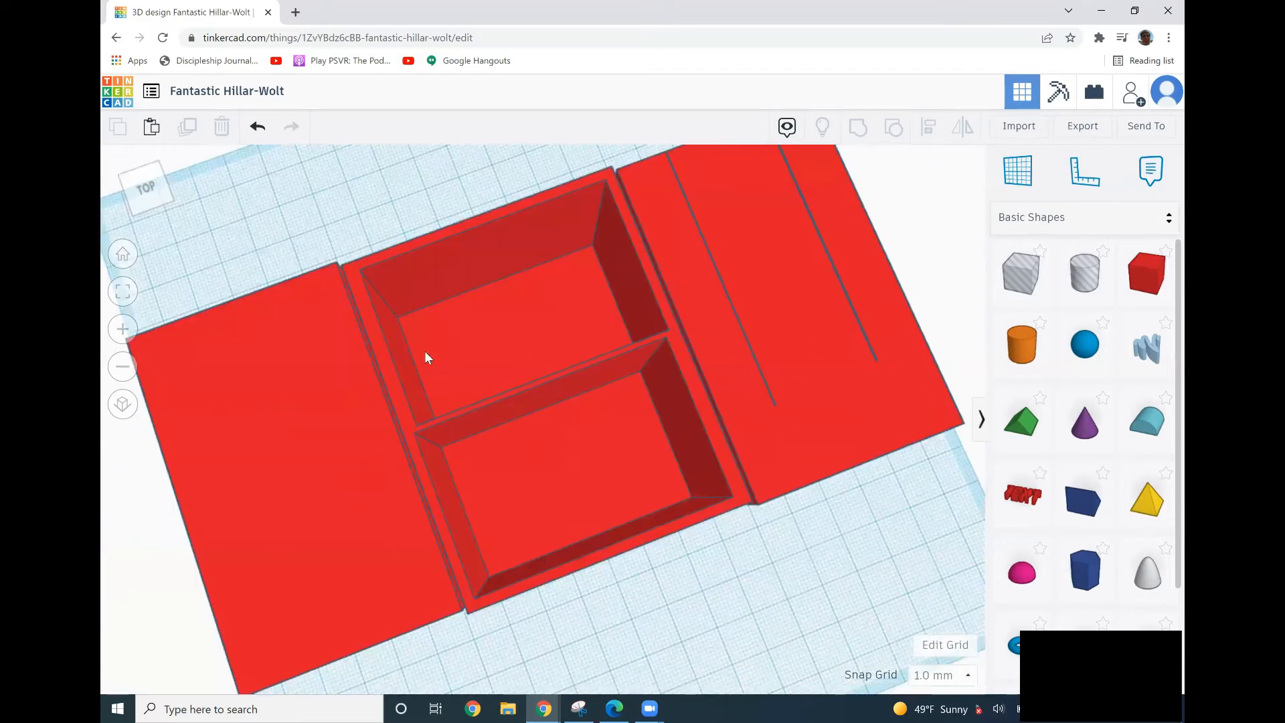
# Select the lid at the left end and nudge it one step to the right.
pyautogui.click(745, 347)
pyautogui.click(383, 395)
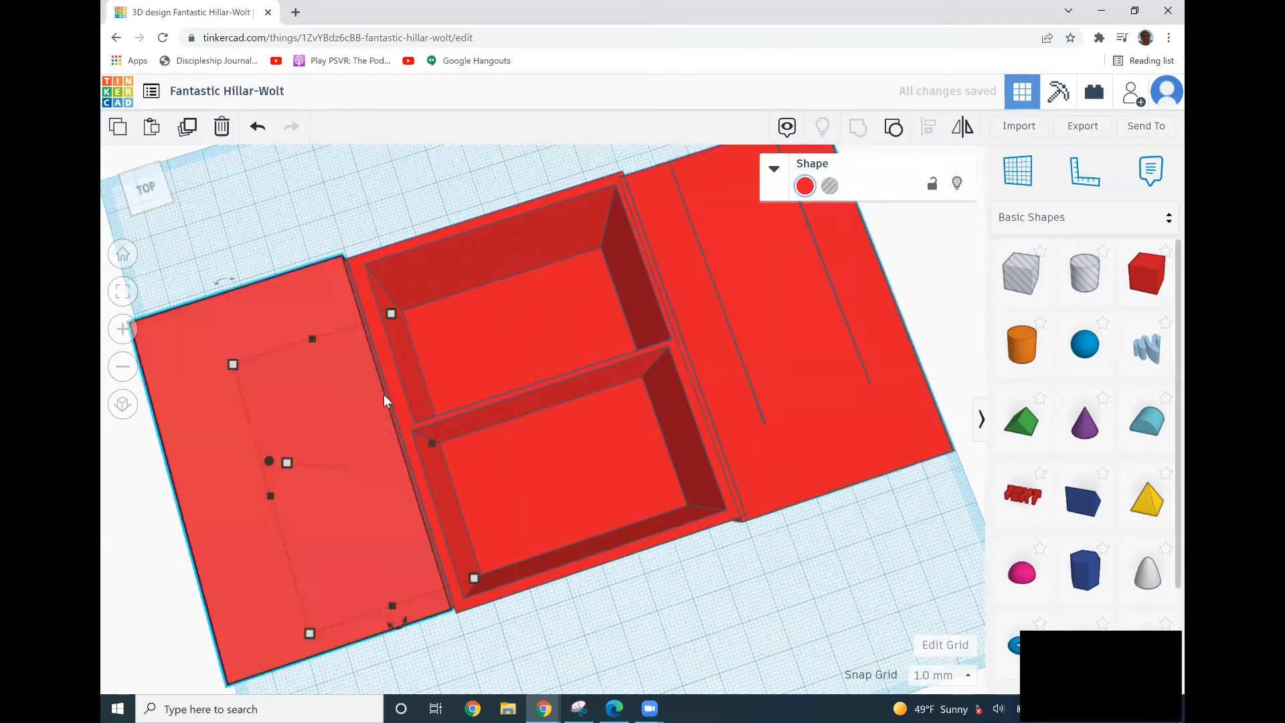
pyautogui.press('Right')
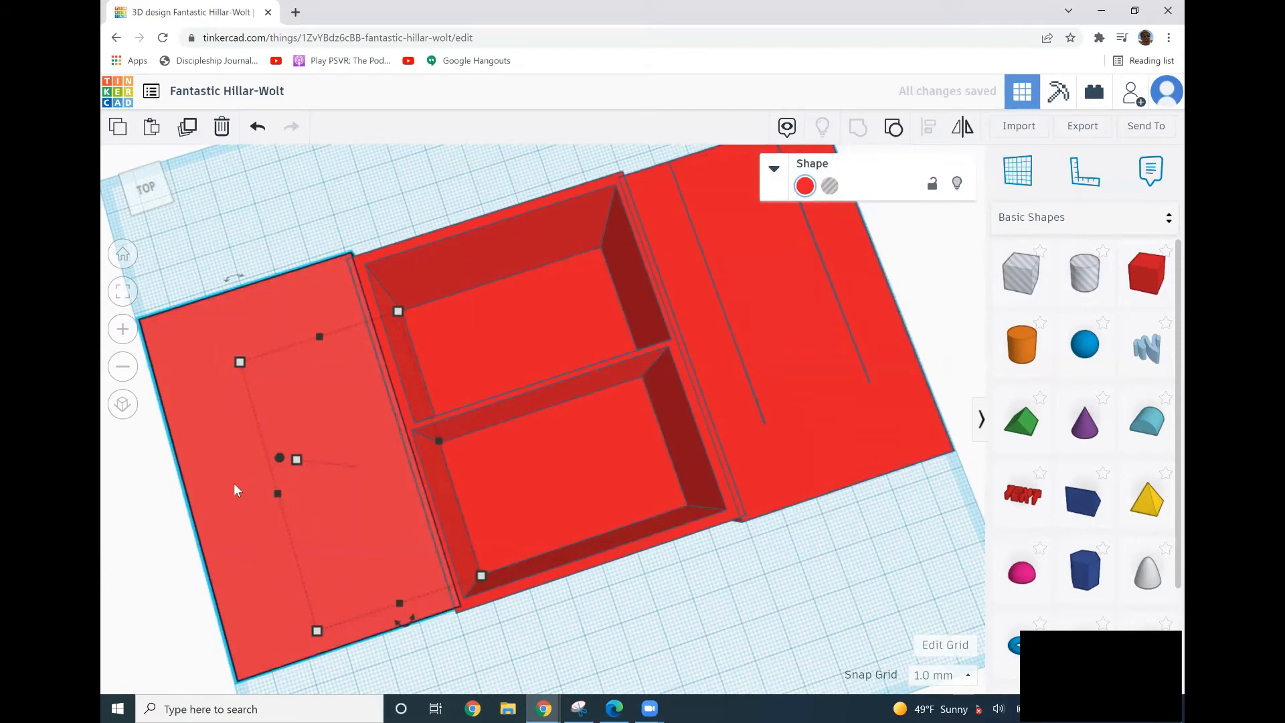
pyautogui.keyDown('shift'); pyautogui.click(371, 372); pyautogui.keyUp('shift')
pyautogui.click(866, 136)
# Switch to the Funky Waasa design and place a box shape beside the two-compartment box.
pyautogui.moveTo(675, 548); pyautogui.dragTo(654, 596, button='right')
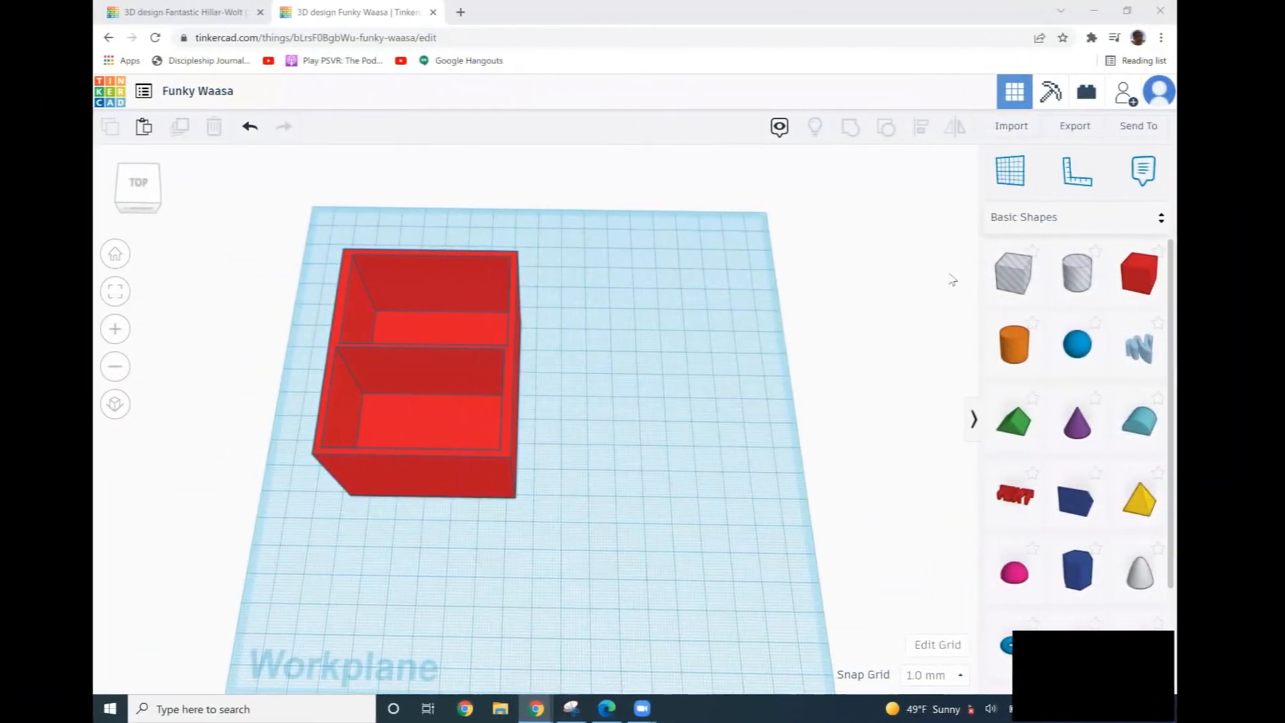
pyautogui.click(1137, 281)
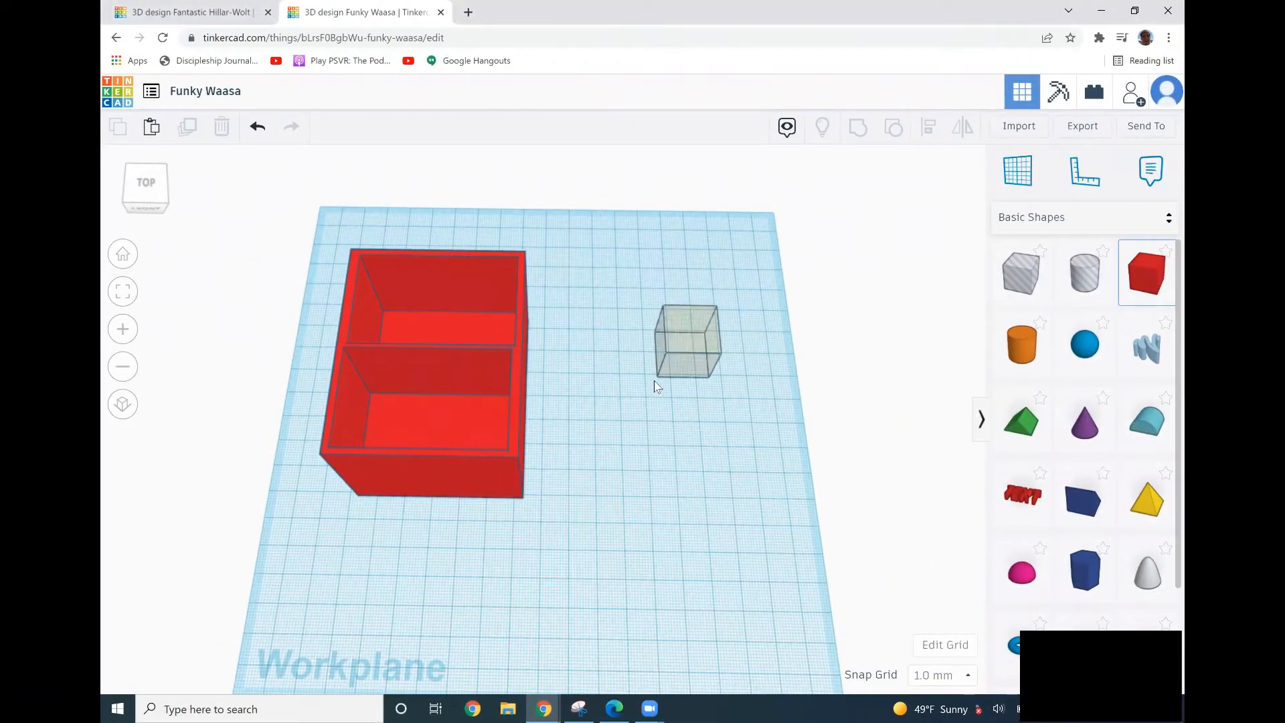
pyautogui.click(631, 419)
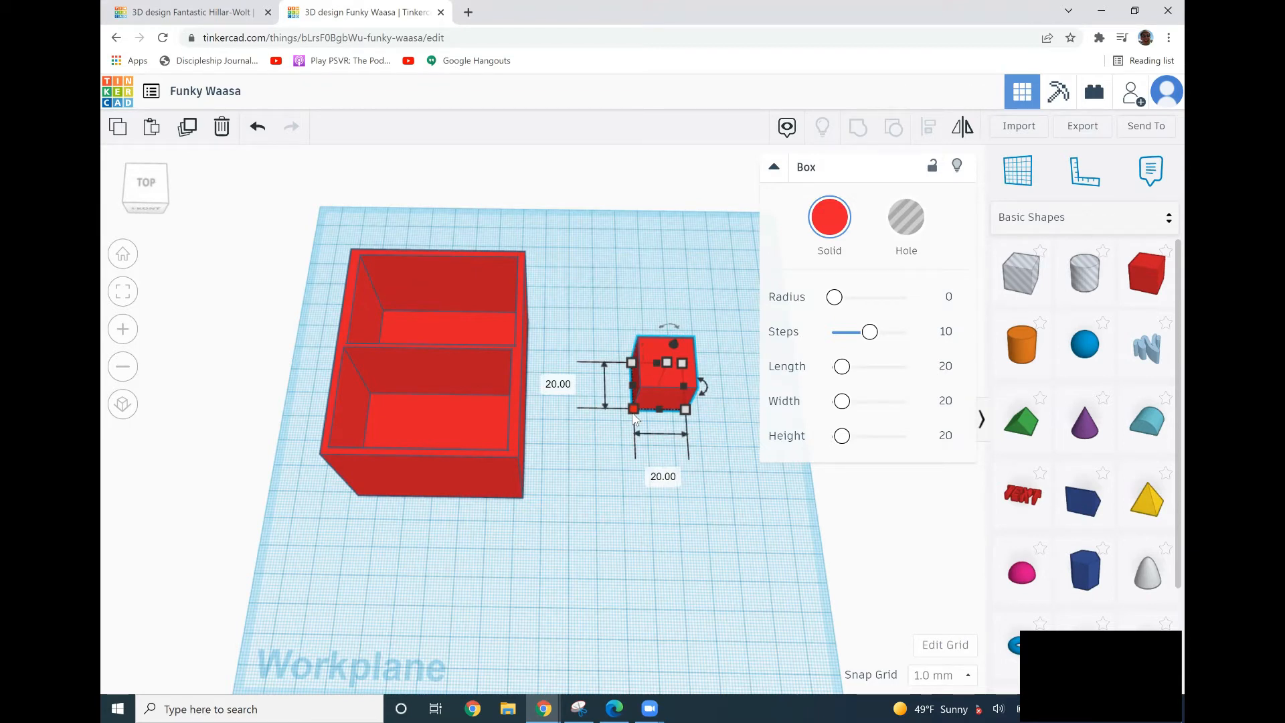
# Set the new box's length to 54 mm.
pyautogui.click(663, 475)
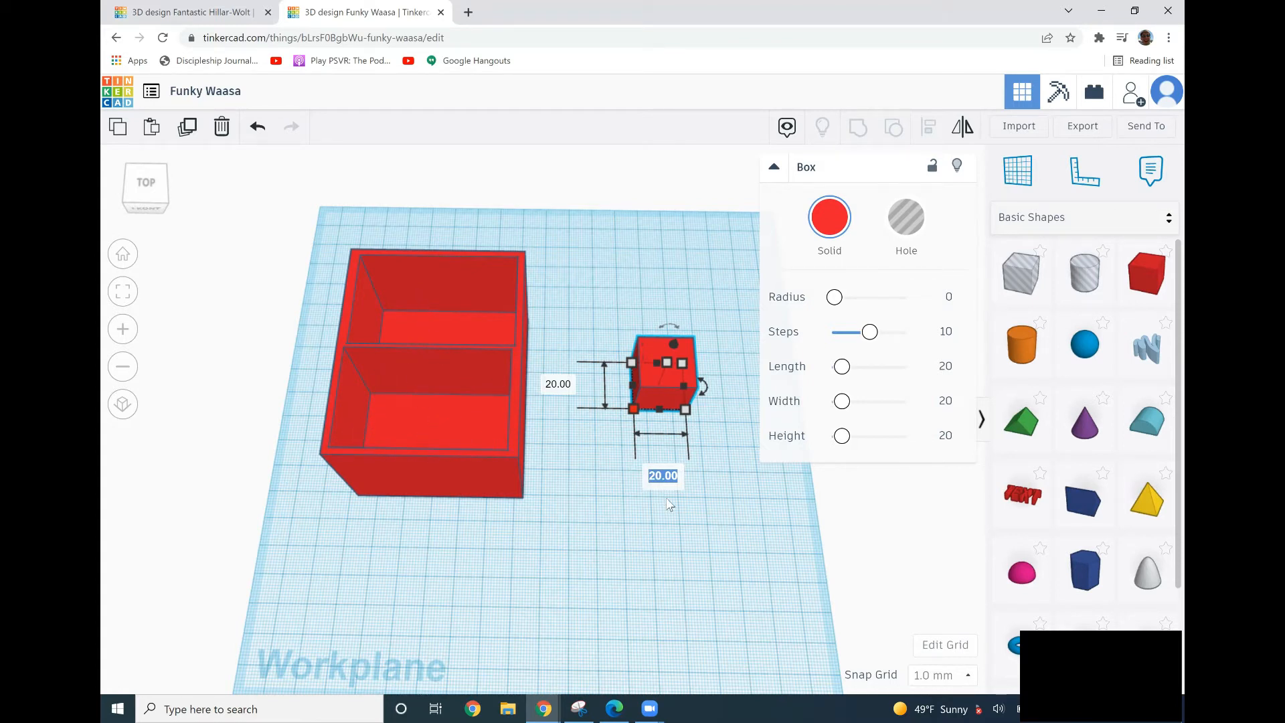
pyautogui.write('54')
pyautogui.press('Return')
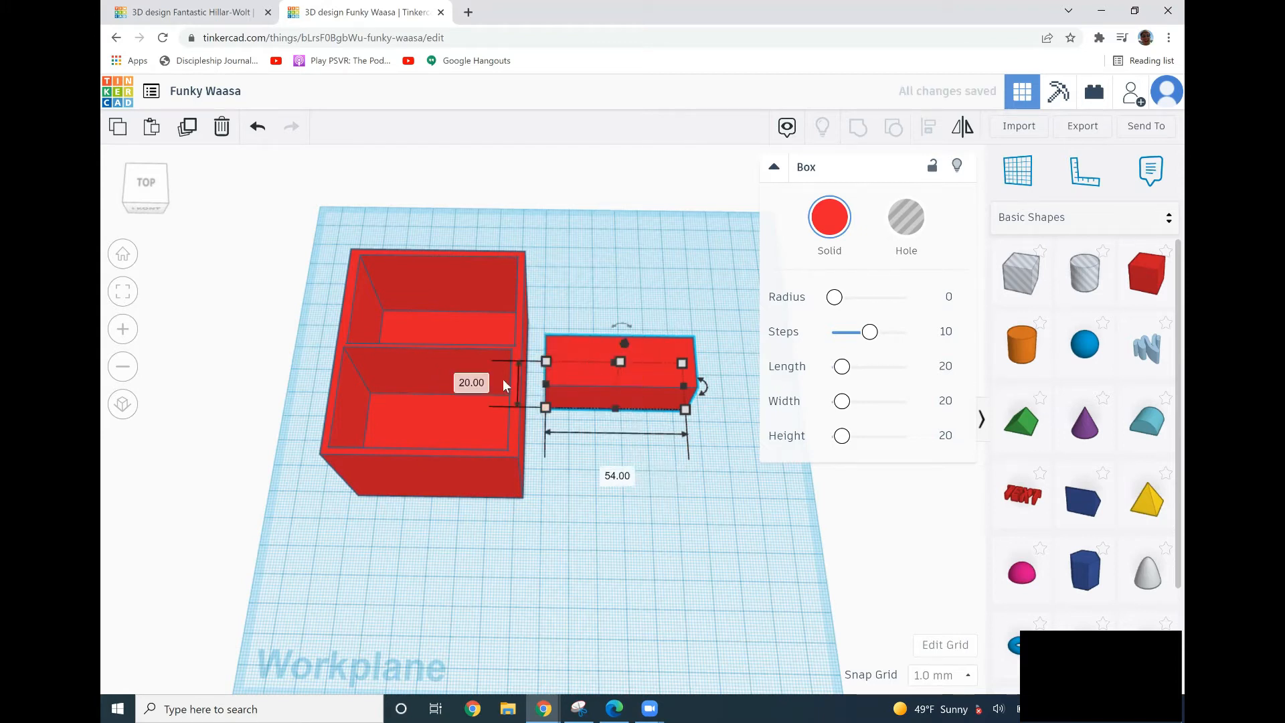
# Set the new box's width to 4.4 mm.
pyautogui.click(479, 383)
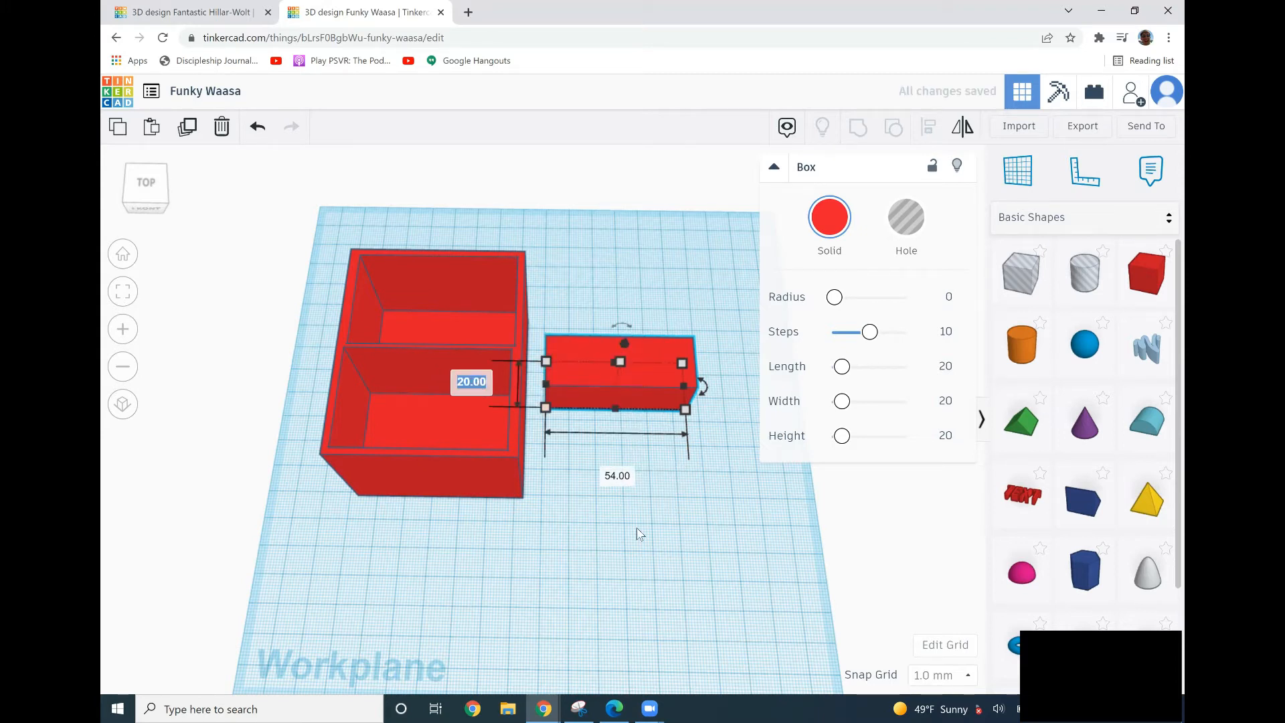
pyautogui.write('4.4')
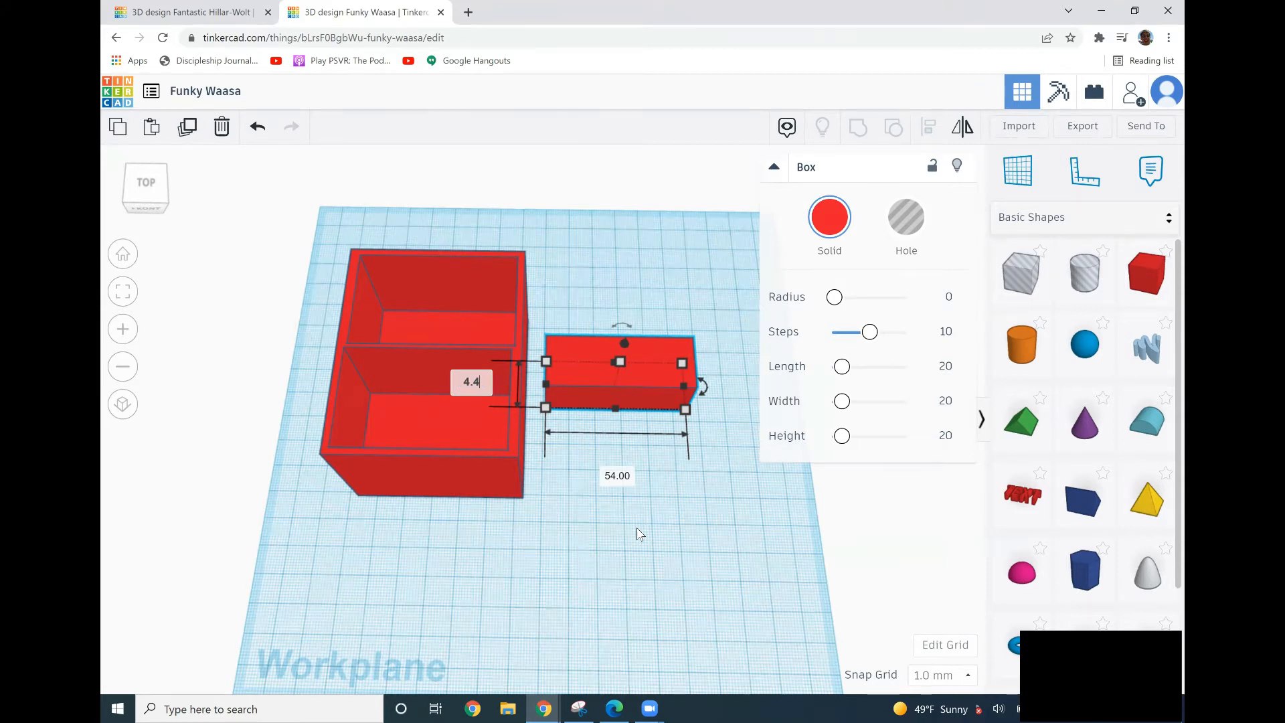
pyautogui.press('Return')
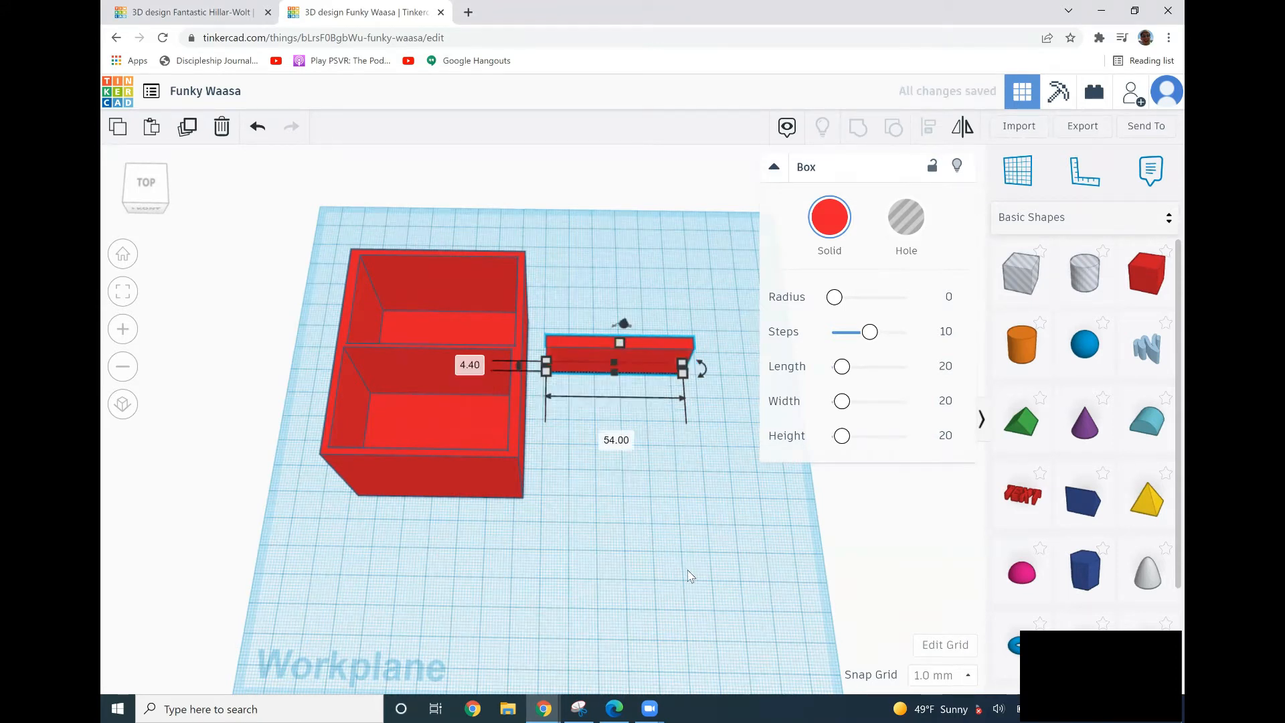
# Set the new box's width to 44 mm.
pyautogui.click(467, 367)
pyautogui.write('44')
pyautogui.press('Return')
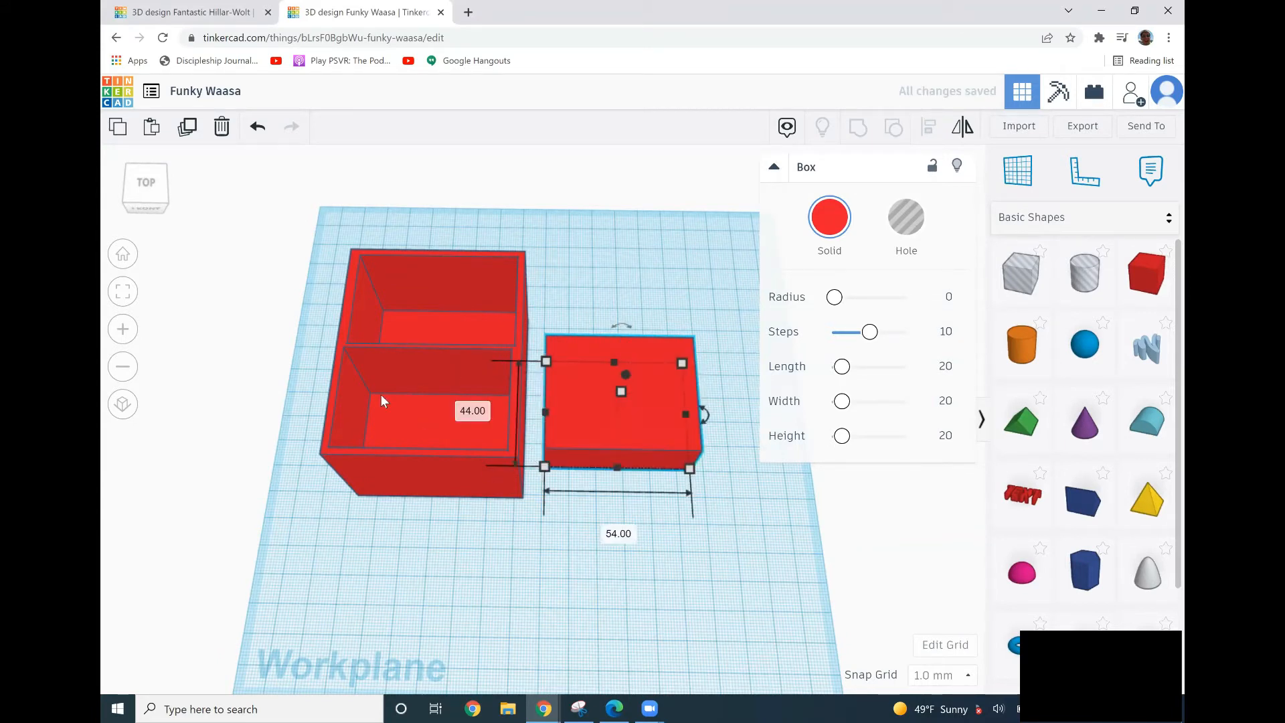
# Place a sphere at the front of the new box and shrink it to about 7 mm.
pyautogui.click(475, 580)
pyautogui.moveTo(625, 591); pyautogui.dragTo(665, 429, button='right')
pyautogui.click(1090, 361)
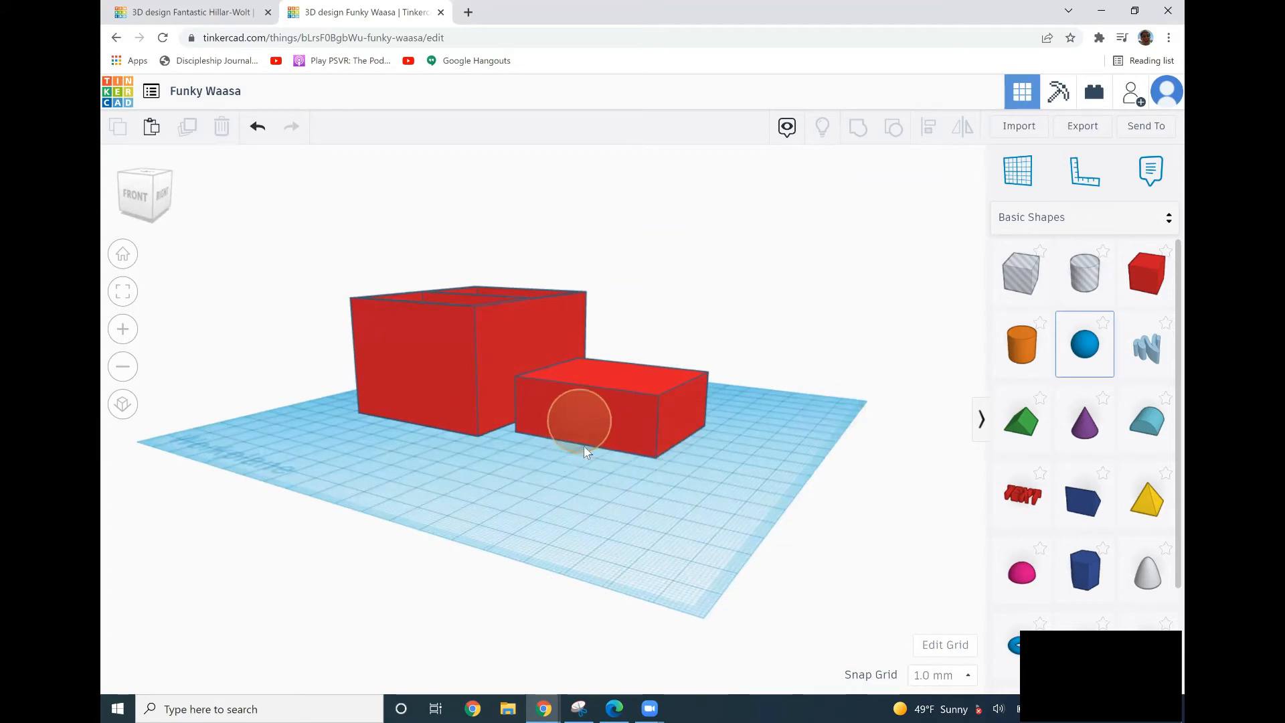
pyautogui.click(585, 421)
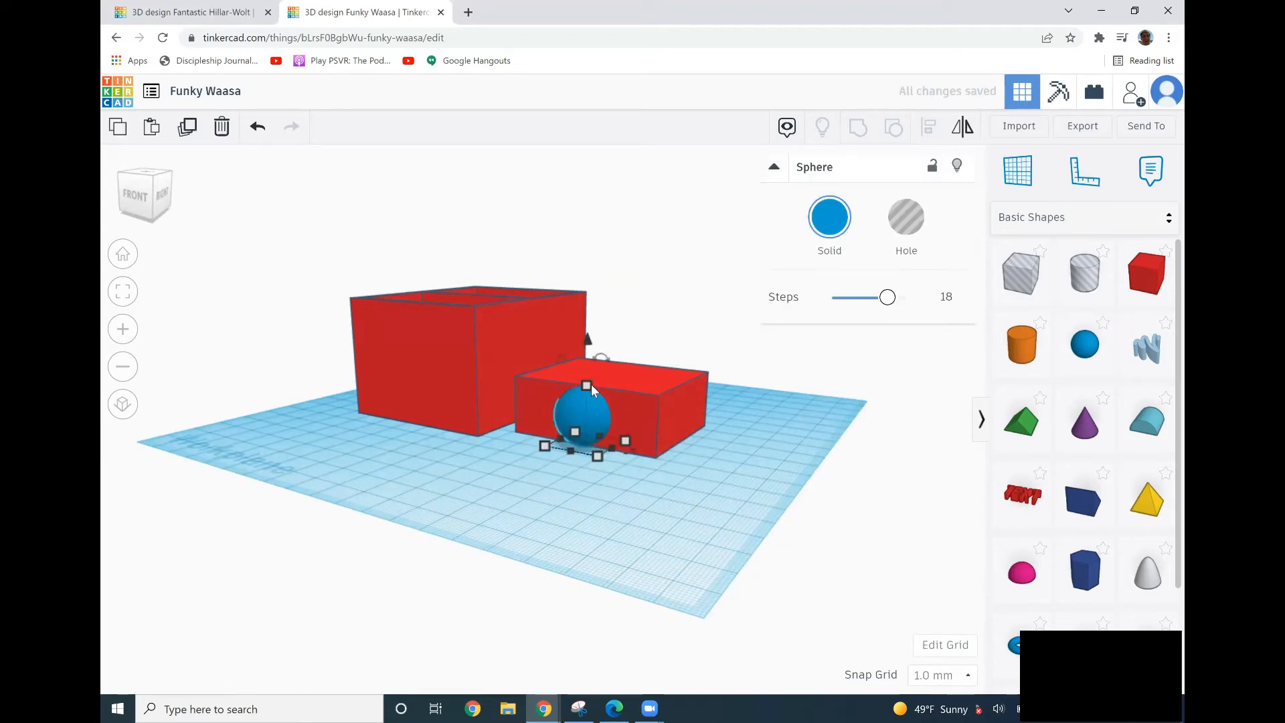
pyautogui.moveTo(588, 399); pyautogui.dragTo(583, 425)
pyautogui.moveTo(587, 376); pyautogui.dragTo(584, 359)
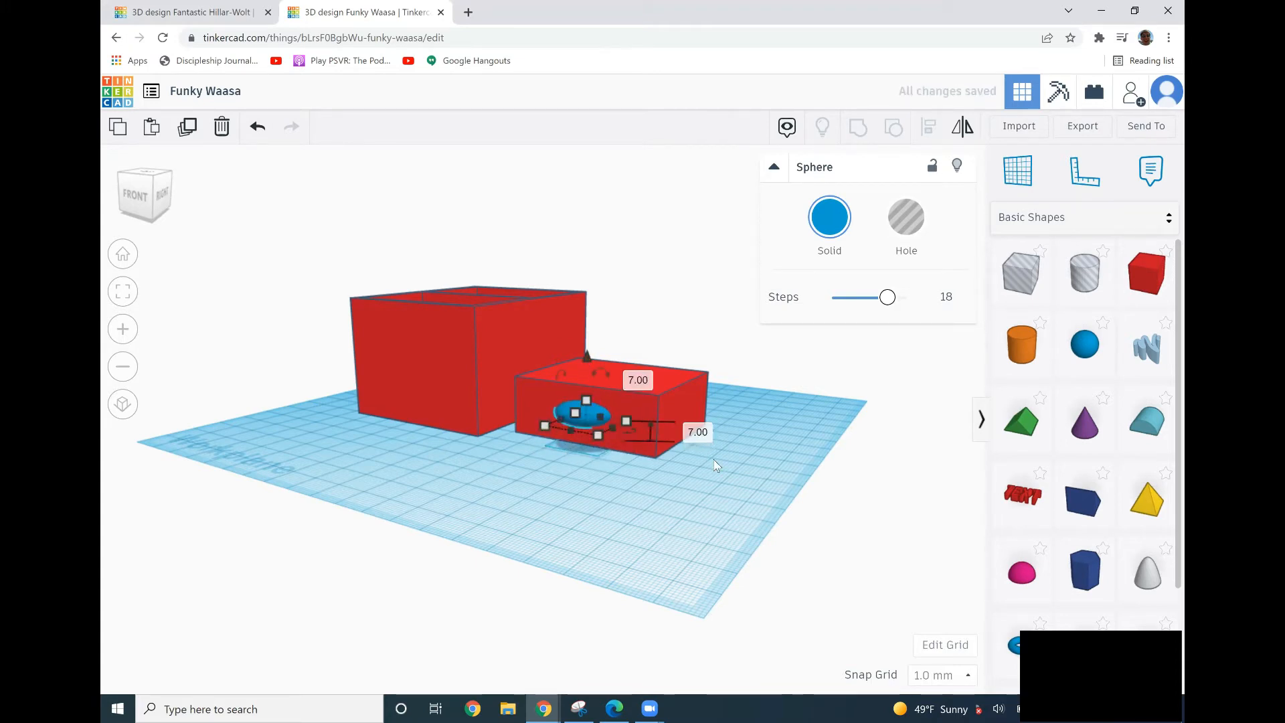
# Select the sphere together with the new box and group them into one shape.
pyautogui.click(627, 538)
pyautogui.moveTo(623, 604); pyautogui.dragTo(610, 580, button='right')
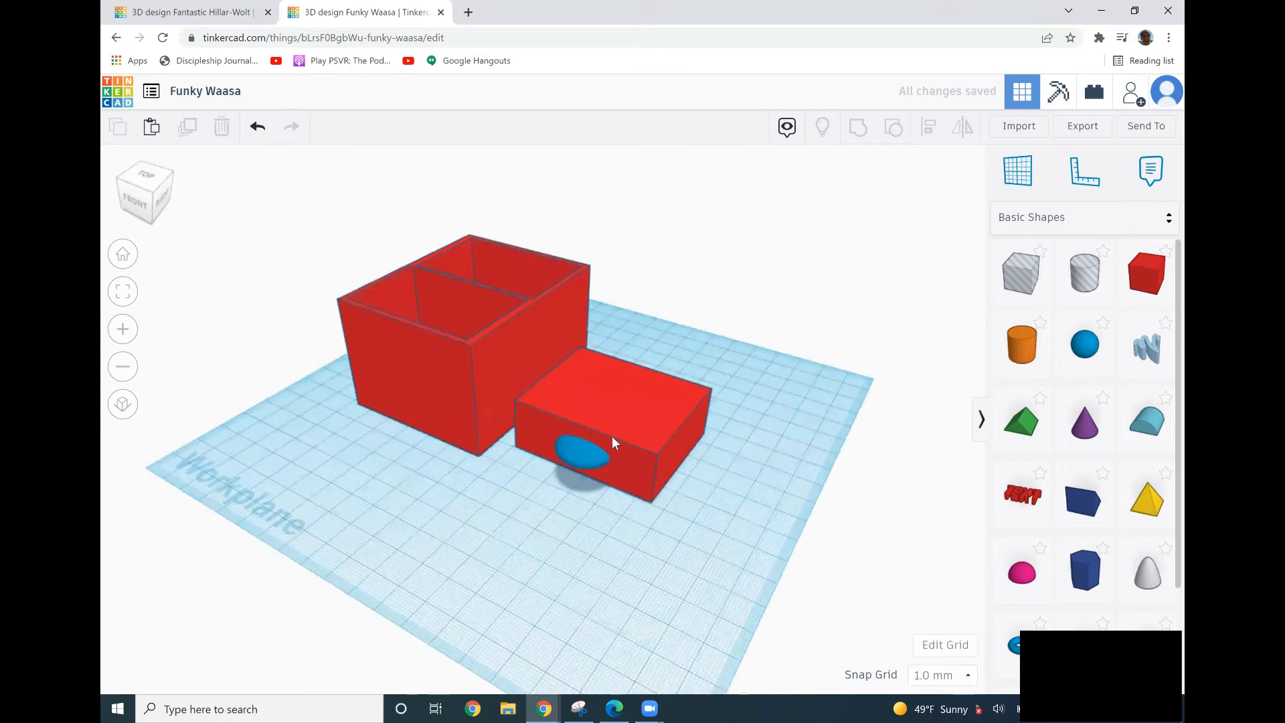
pyautogui.moveTo(587, 496); pyautogui.dragTo(644, 400, button='right')
pyautogui.moveTo(601, 475); pyautogui.dragTo(647, 404)
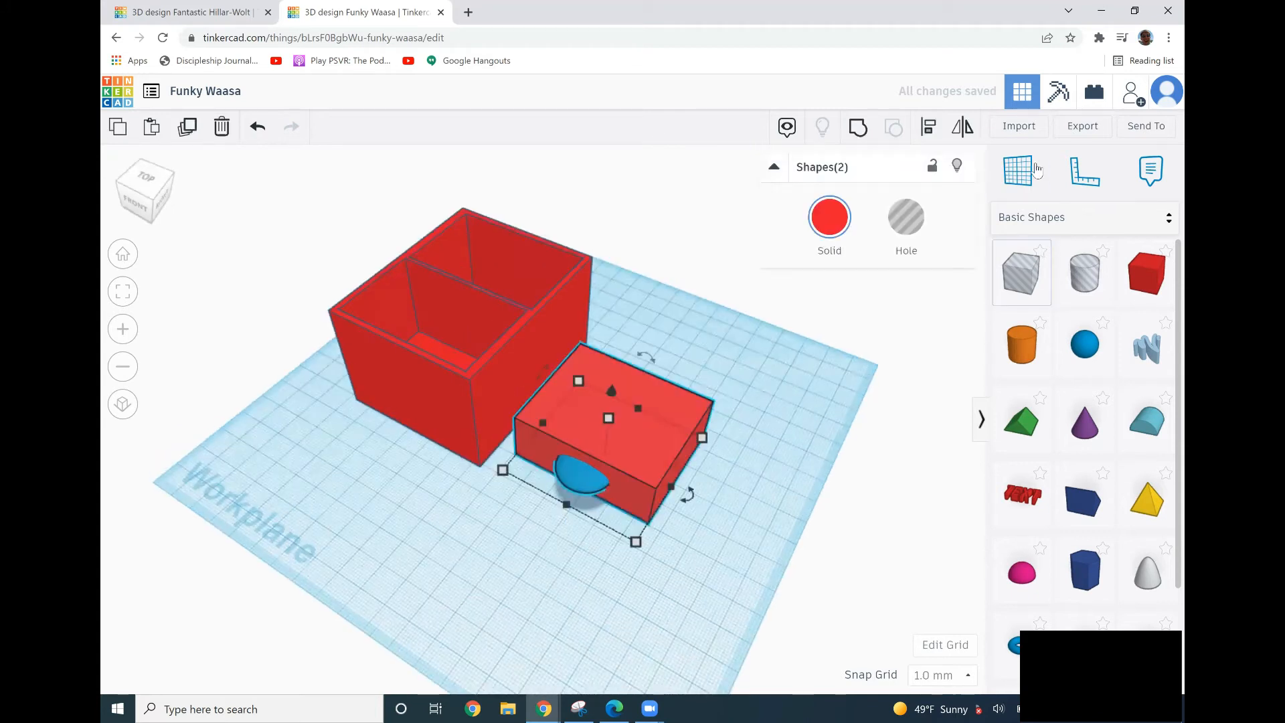
pyautogui.click(852, 131)
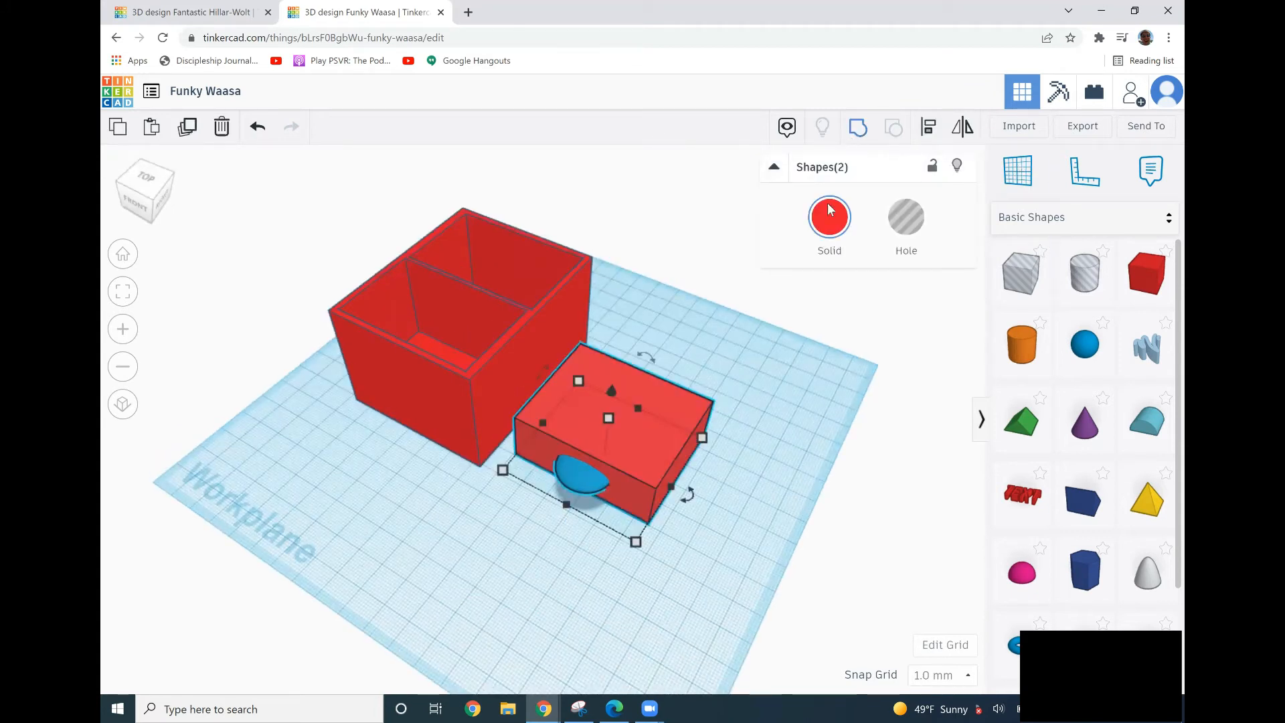
pyautogui.click(709, 667)
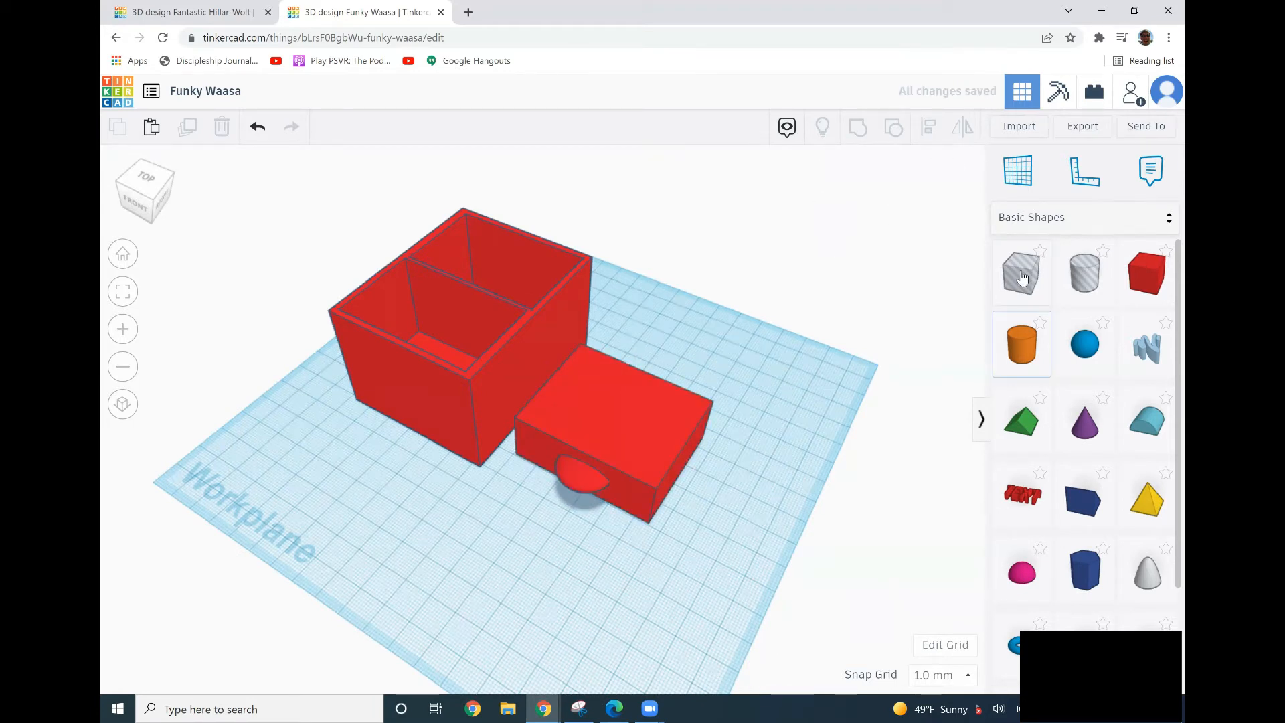
# Place a hole box about 46 by 22 mm over the drawer box's top.
pyautogui.moveTo(629, 379); pyautogui.dragTo(648, 514)
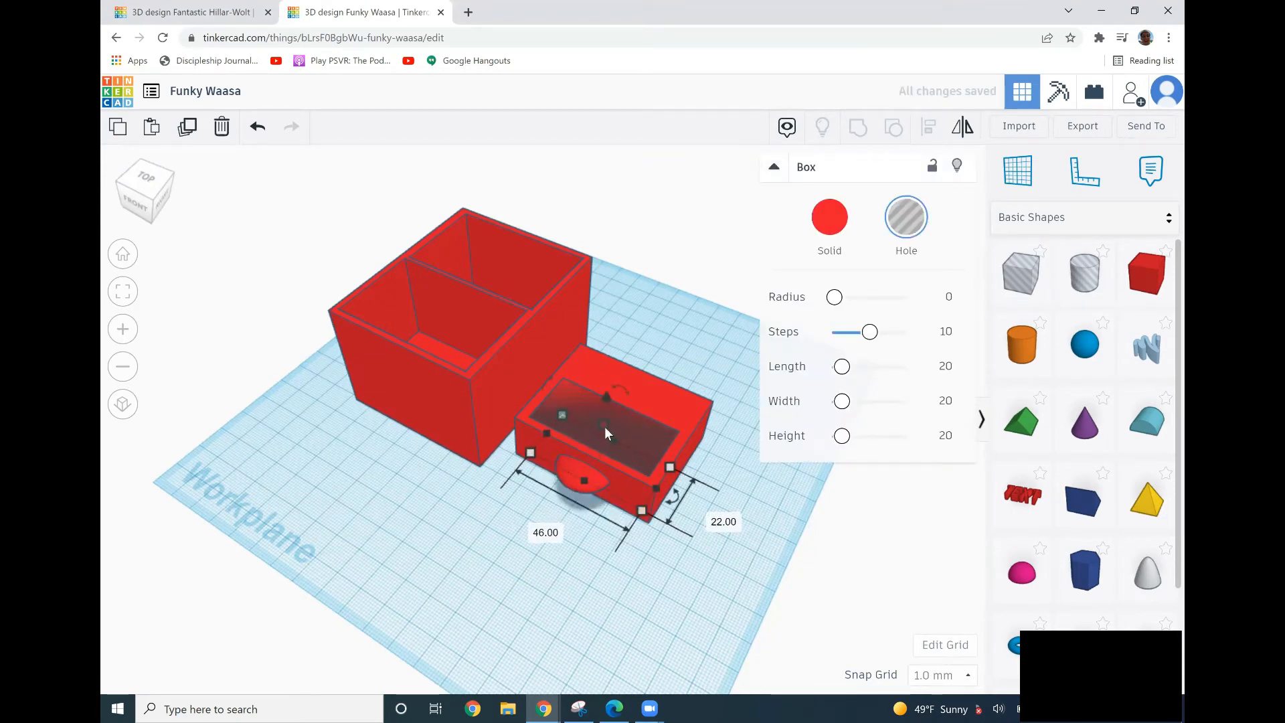
pyautogui.moveTo(564, 413); pyautogui.dragTo(580, 384)
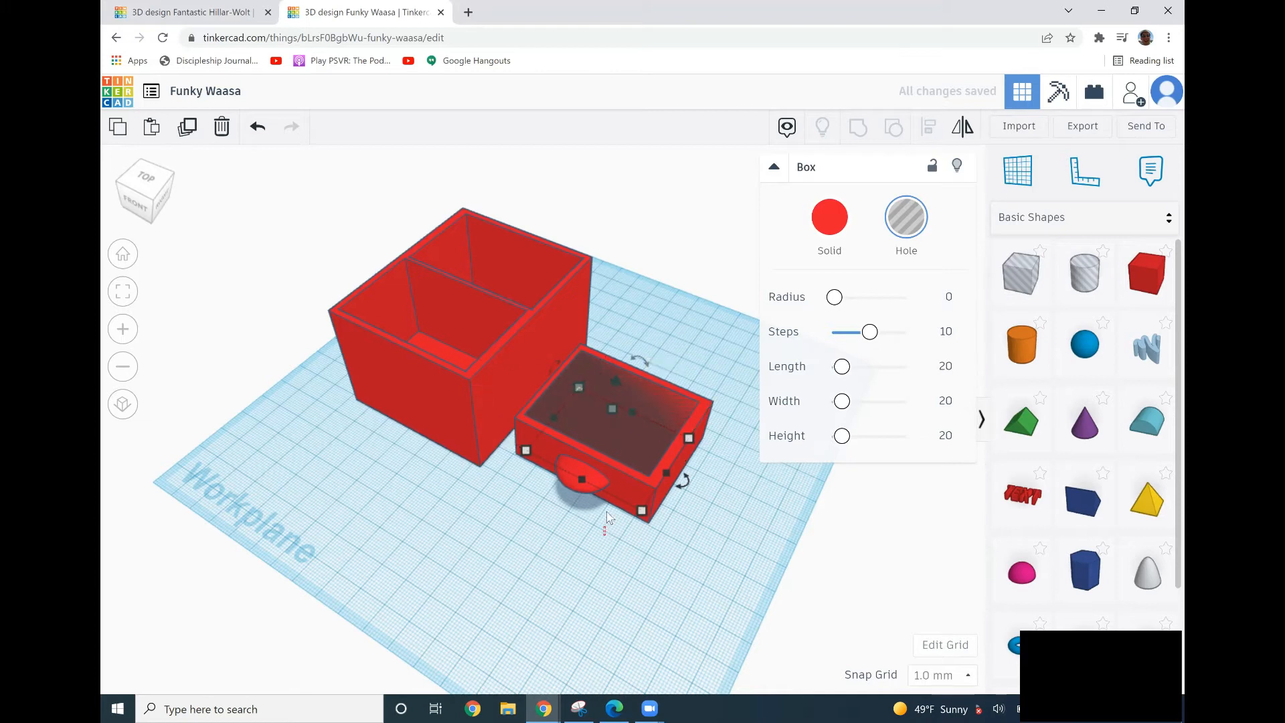
# Try to hollow the drawer by grouping the hole box with it, and undo the grouping.
pyautogui.keyDown('shift'); pyautogui.click(581, 476); pyautogui.keyUp('shift')
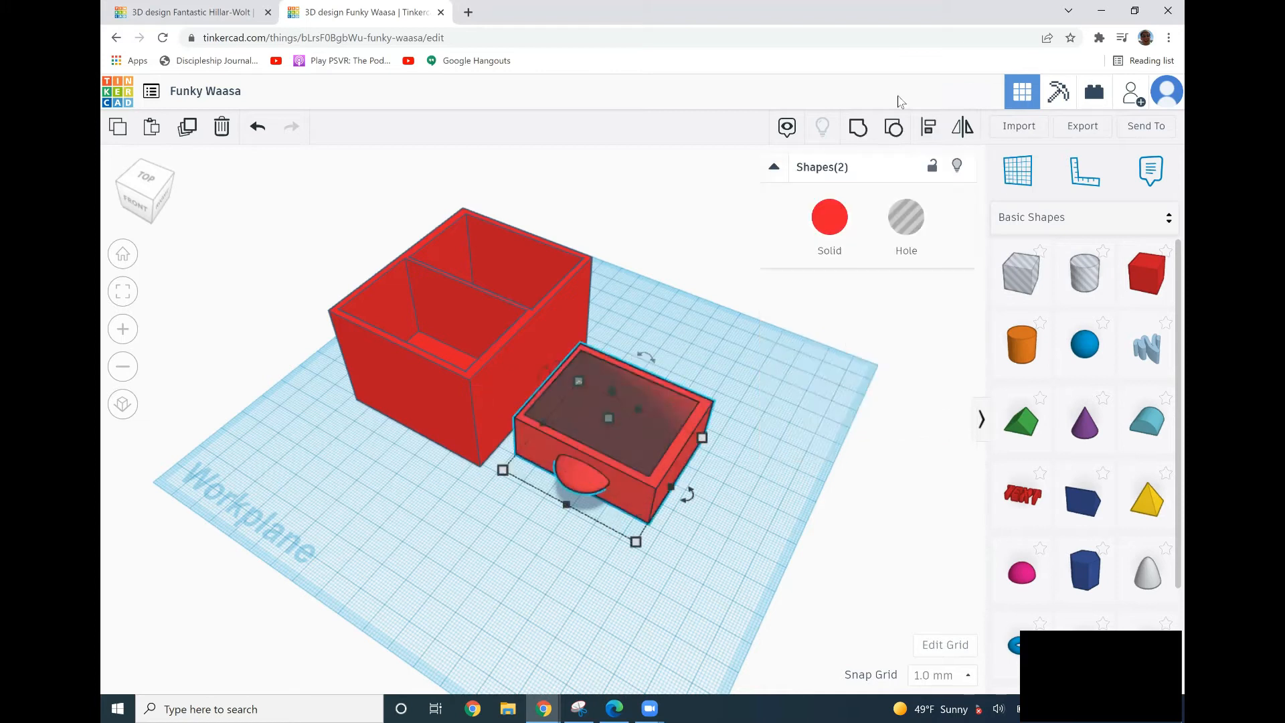
pyautogui.click(856, 130)
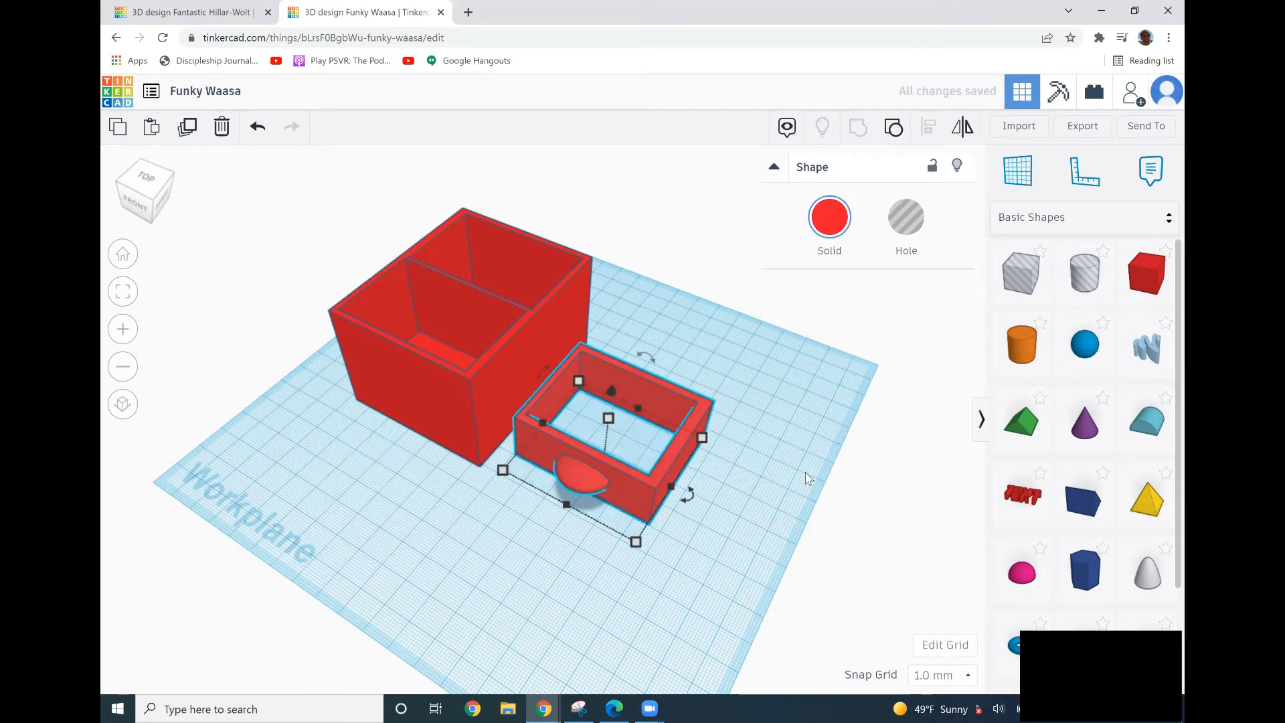
pyautogui.click(772, 469)
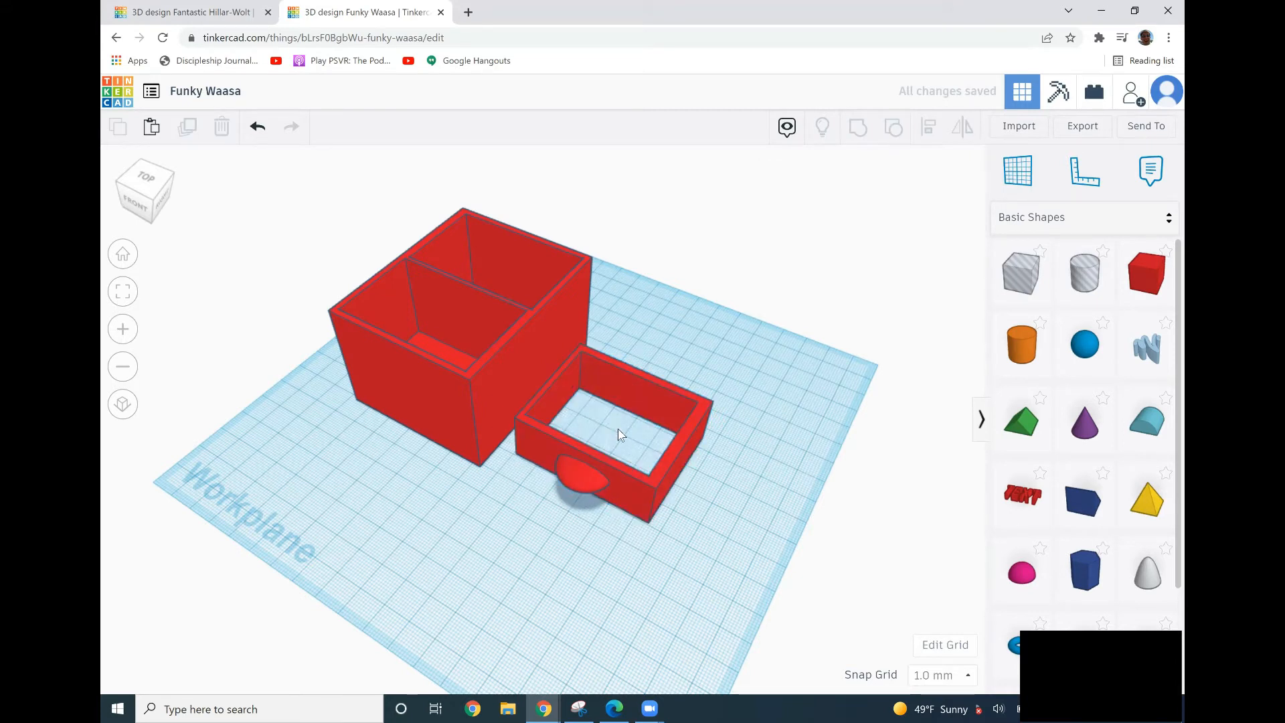
pyautogui.hotkey('ctrl', 'z')
# Raise the hole box about 7 mm and group it with the drawer box to hollow it out.
pyautogui.click(600, 408)
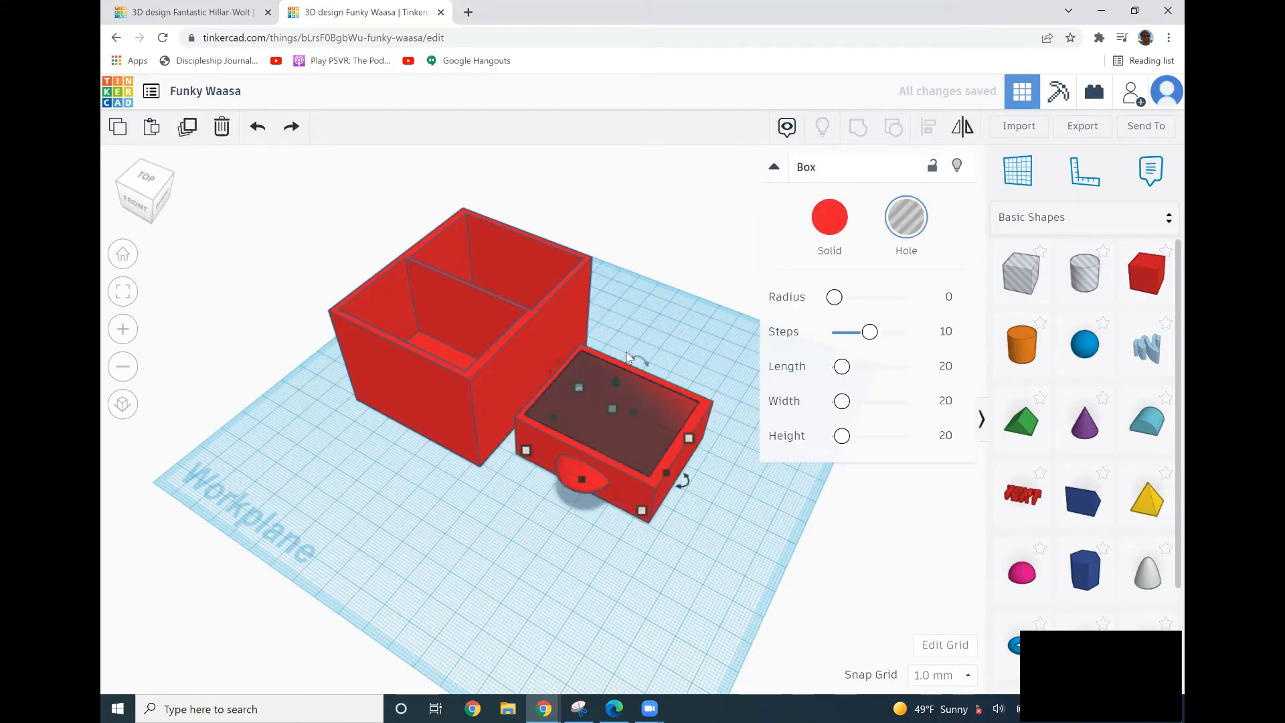
pyautogui.moveTo(615, 382)
pyautogui.mouseDown()
pyautogui.moveTo(631, 351)
pyautogui.moveTo(625, 368)
pyautogui.mouseUp()
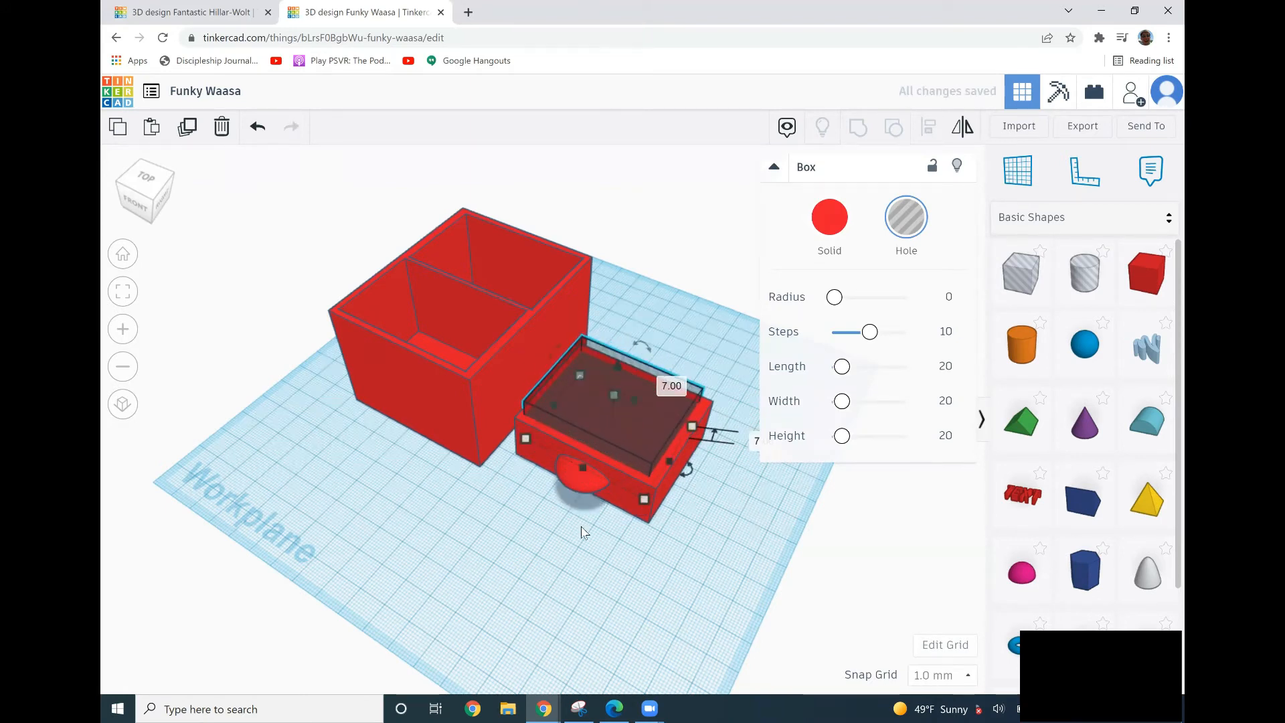
pyautogui.keyDown('shift'); pyautogui.click(581, 476); pyautogui.keyUp('shift')
pyautogui.click(862, 131)
pyautogui.click(770, 478)
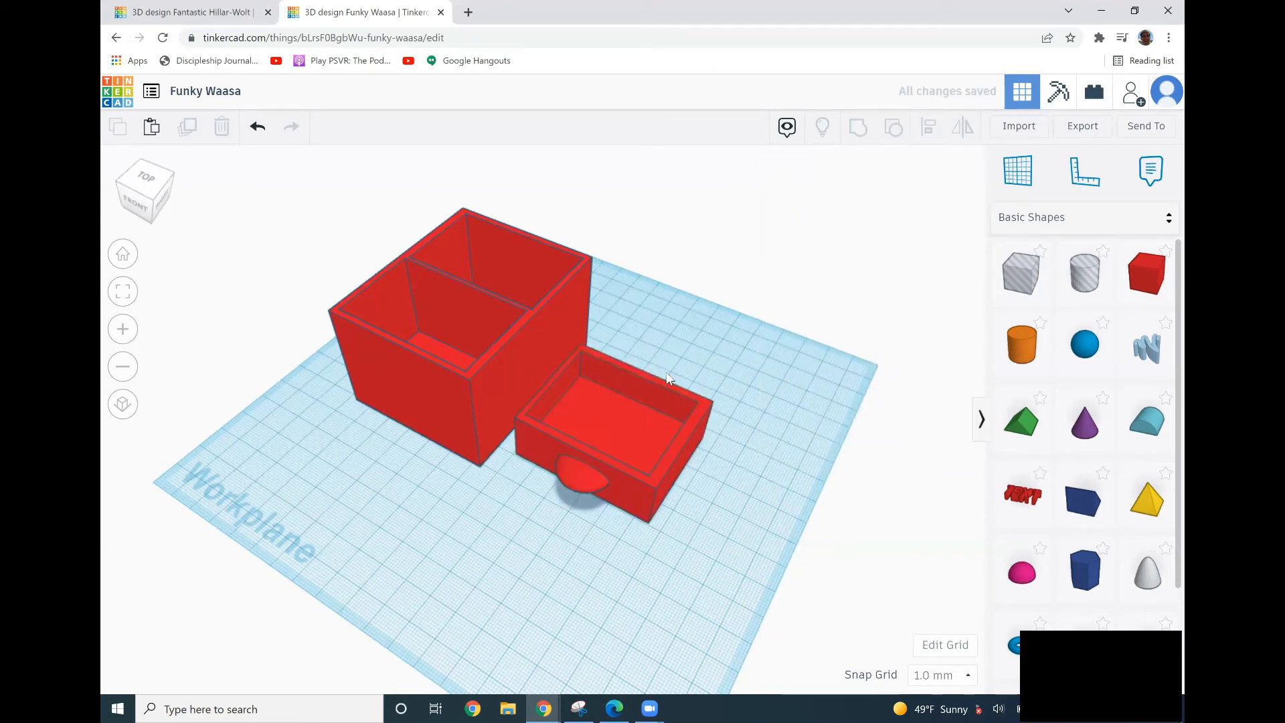
# Add a solid box beside the drawer, stretch it to about 46 mm long and set its height to 10 mm.
pyautogui.click(1138, 275)
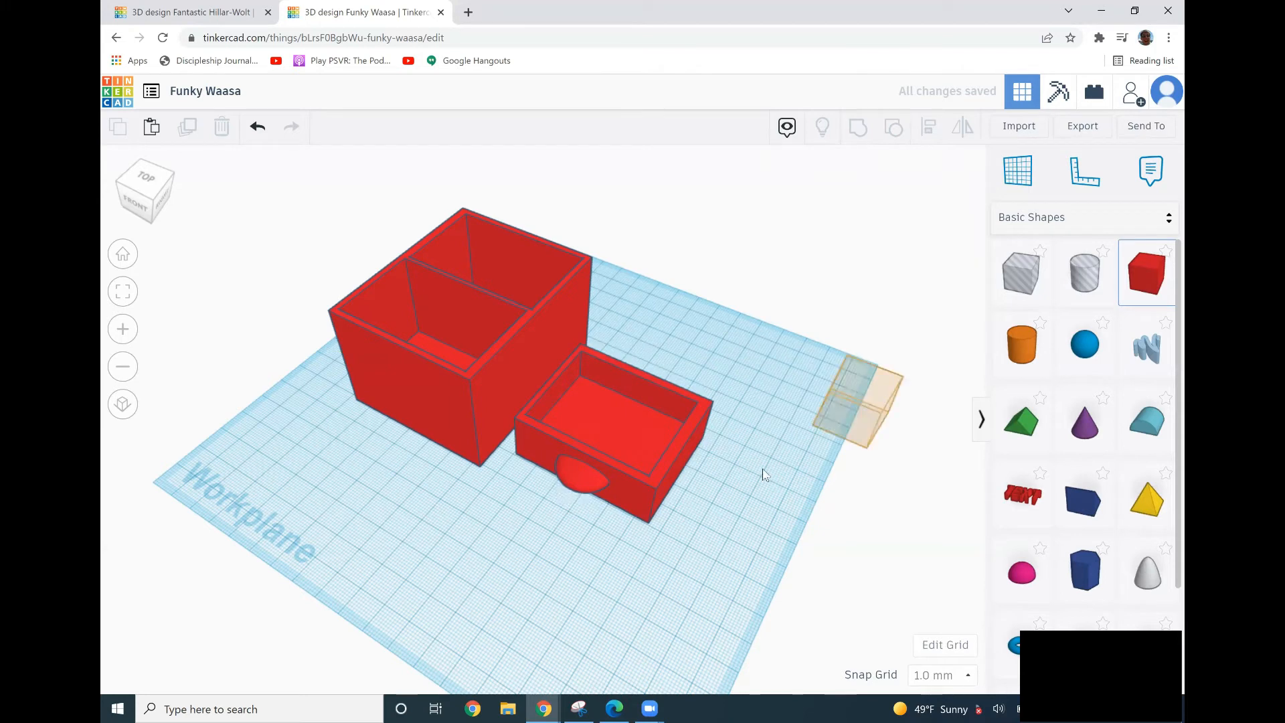
pyautogui.click(739, 478)
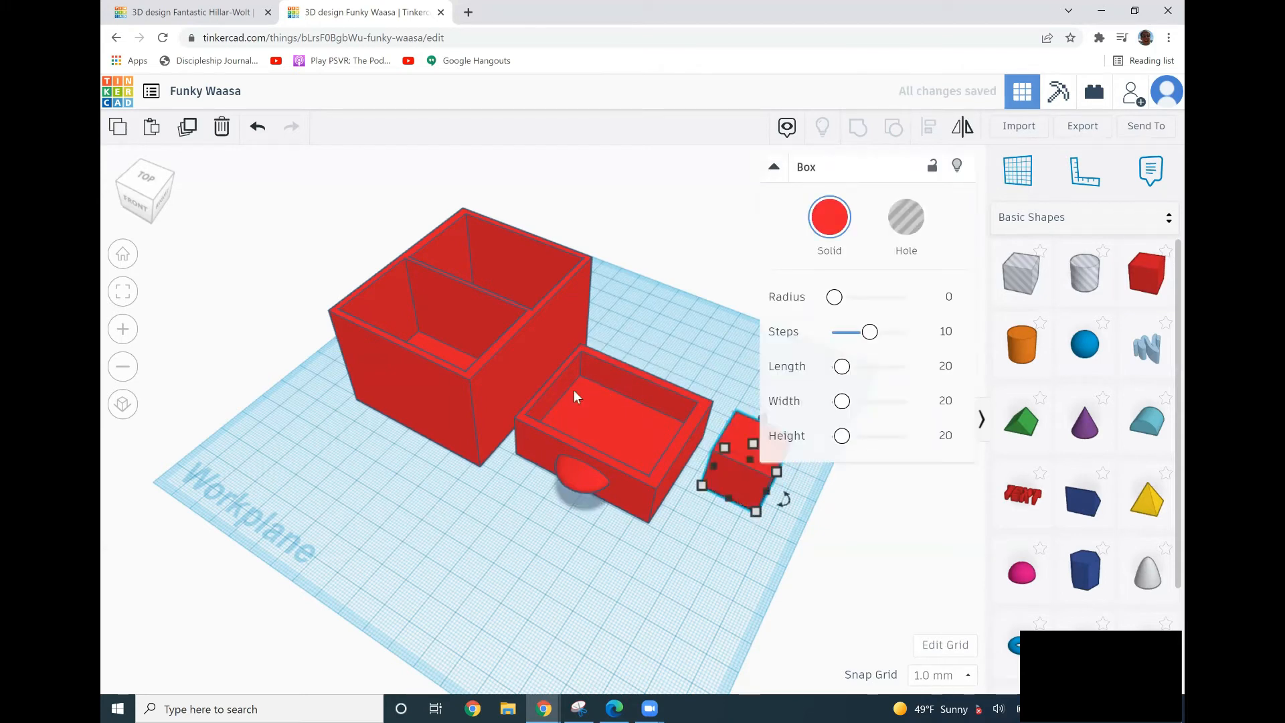
pyautogui.moveTo(731, 504); pyautogui.dragTo(691, 573)
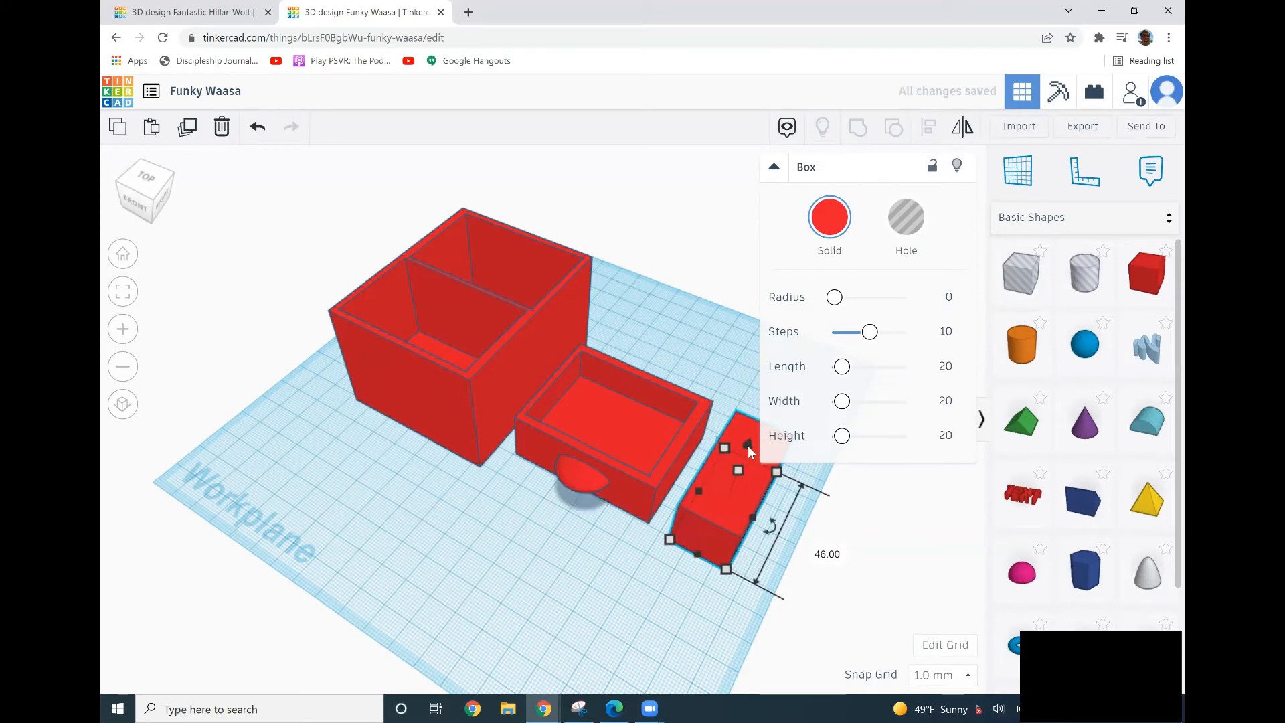
pyautogui.moveTo(736, 473)
pyautogui.click(800, 483)
pyautogui.write('10')
pyautogui.press('Return')
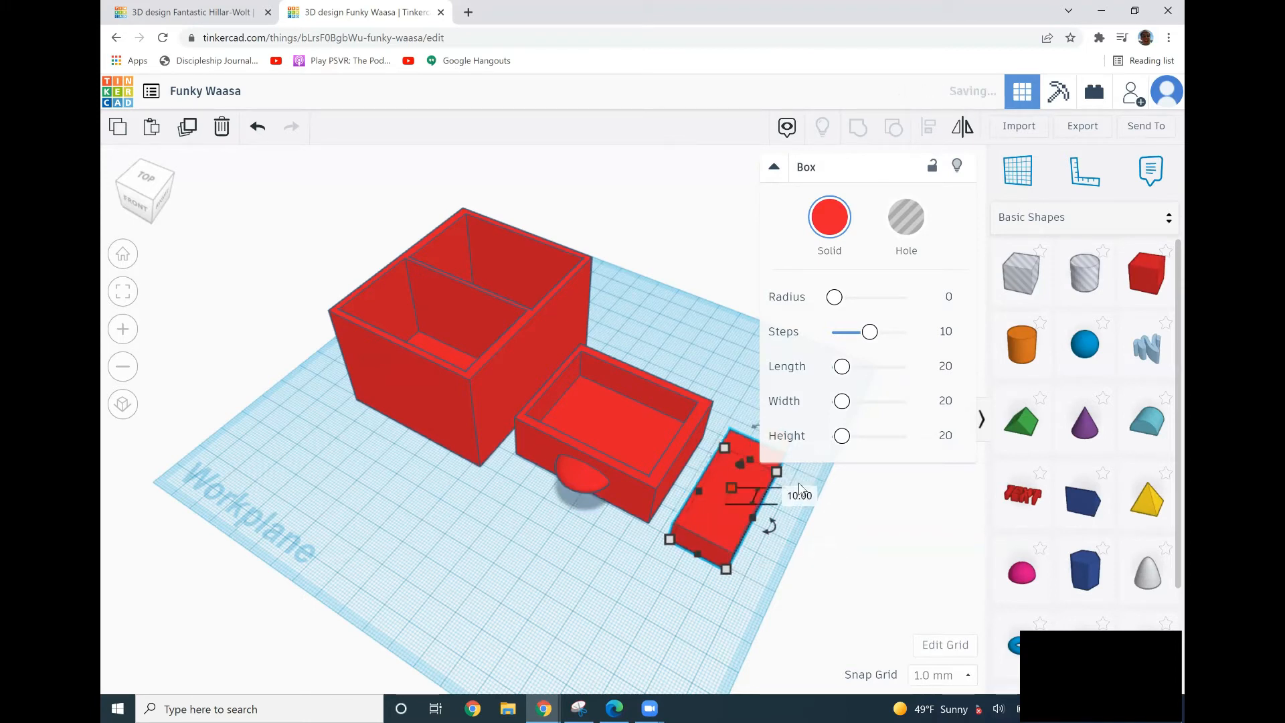
pyautogui.click(771, 560)
# Add a hole box in front of the drawer, set one side to 10 mm and its height to 5 mm.
pyautogui.click(1022, 271)
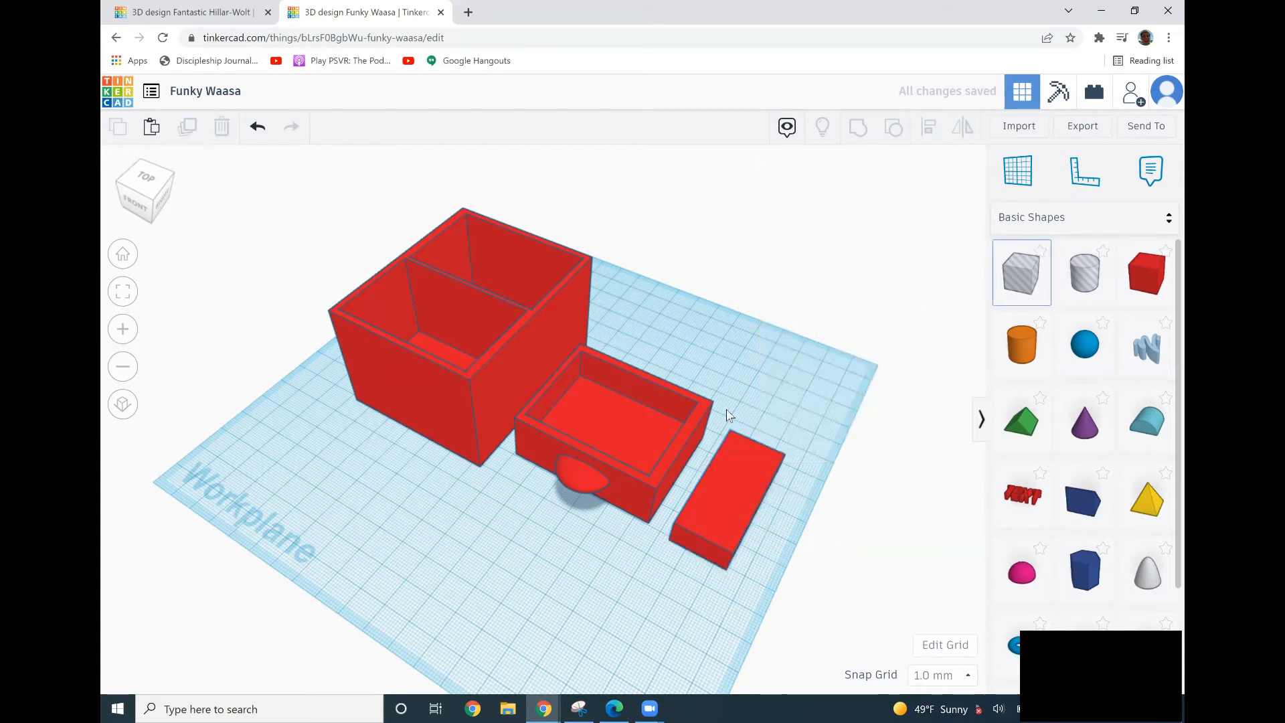
pyautogui.click(507, 568)
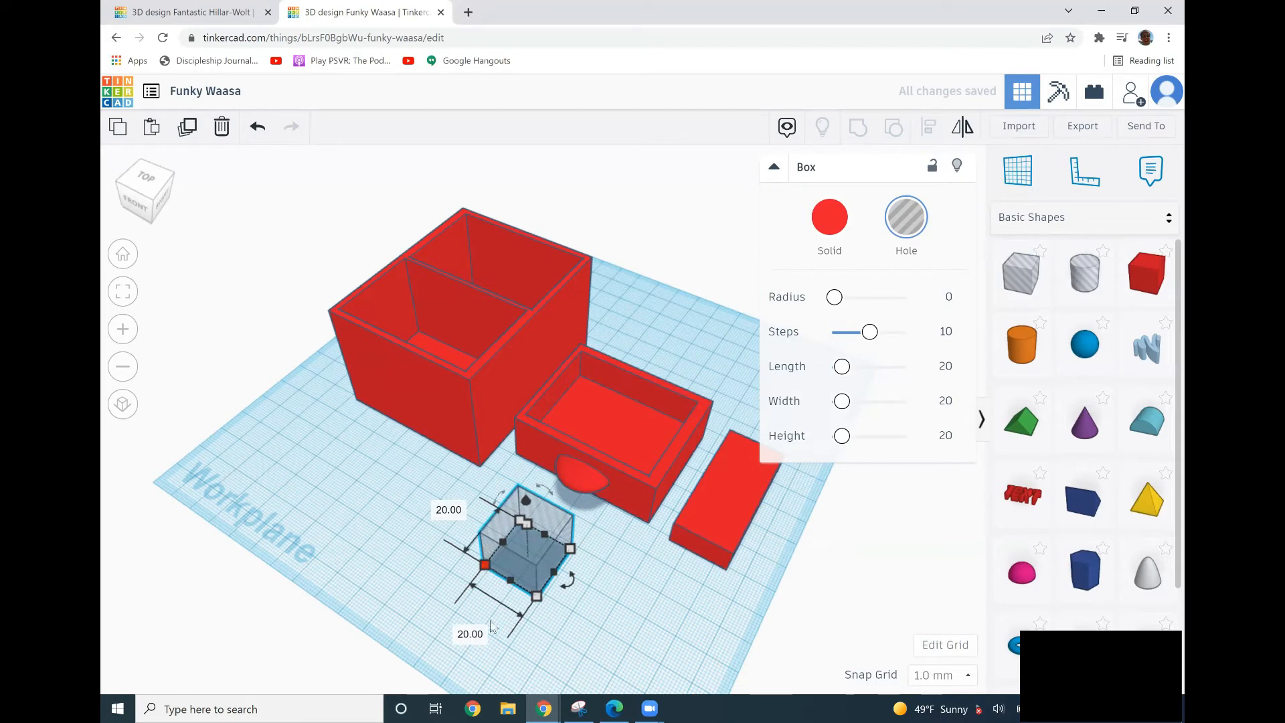
pyautogui.click(471, 634)
pyautogui.press('BackSpace')
pyautogui.press('Return')
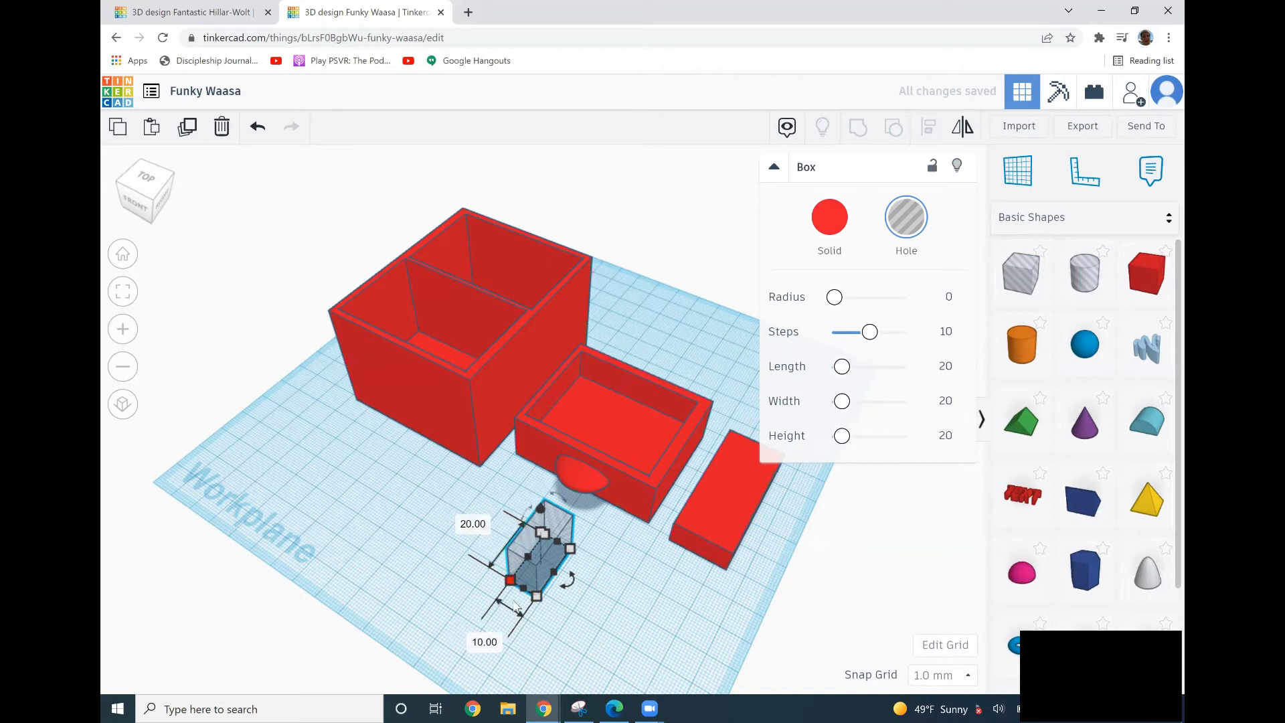
pyautogui.moveTo(542, 533)
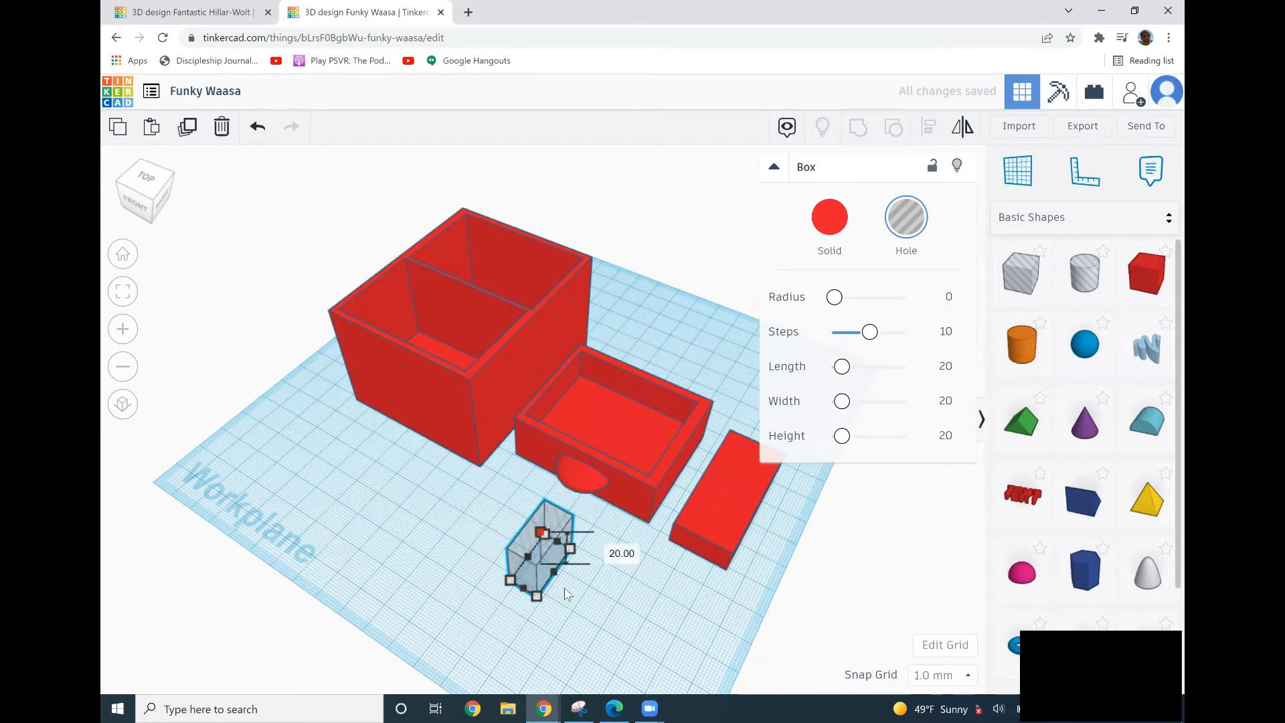
pyautogui.click(599, 547)
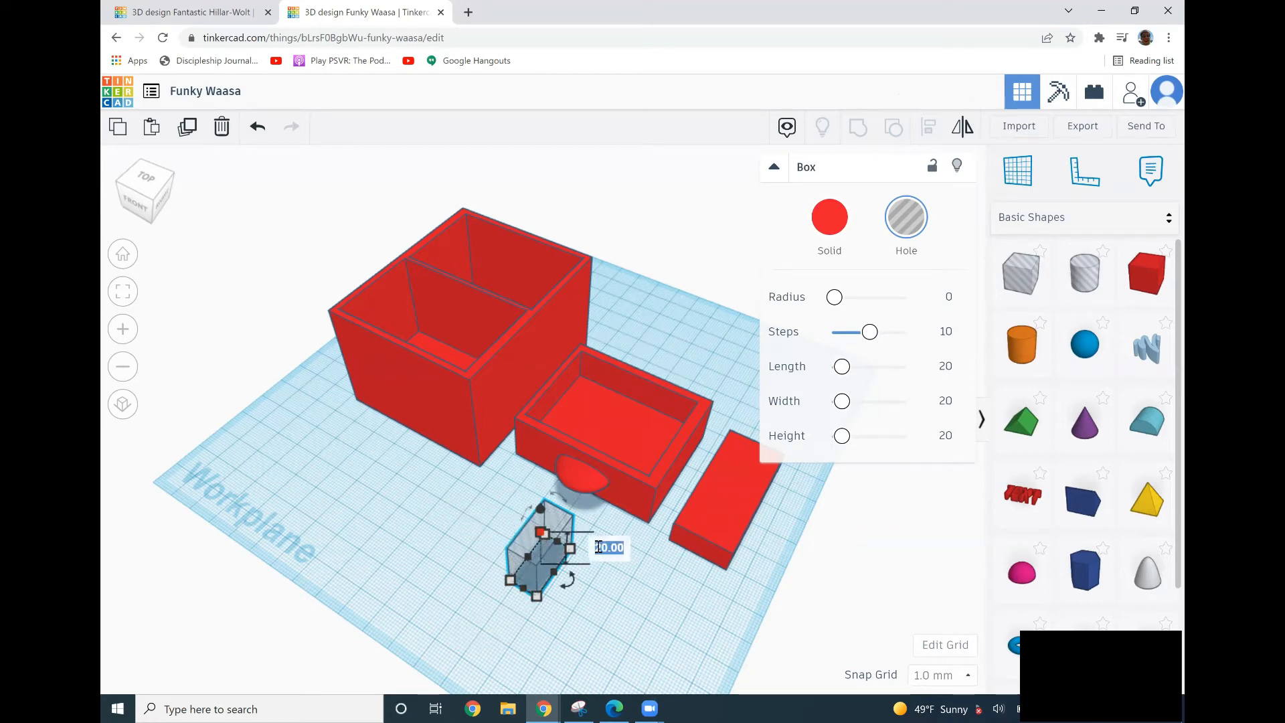
pyautogui.press('BackSpace')
pyautogui.write('5')
pyautogui.press('Return')
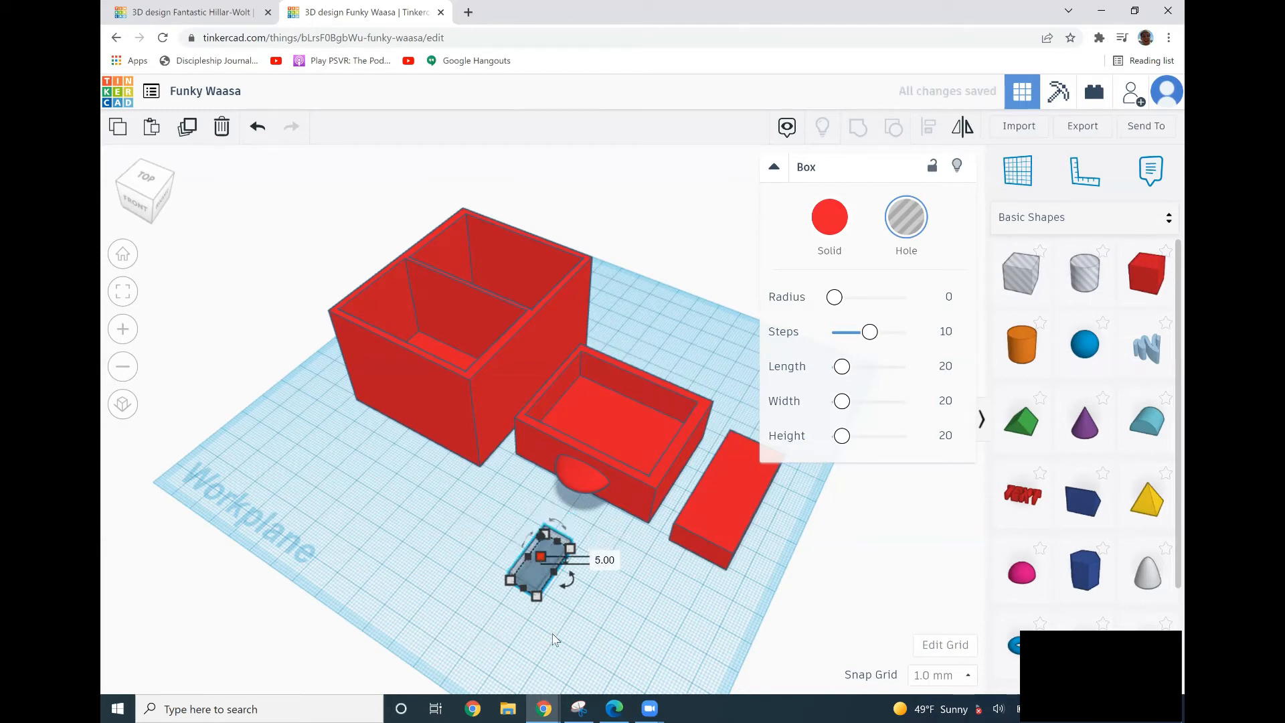
pyautogui.click(552, 639)
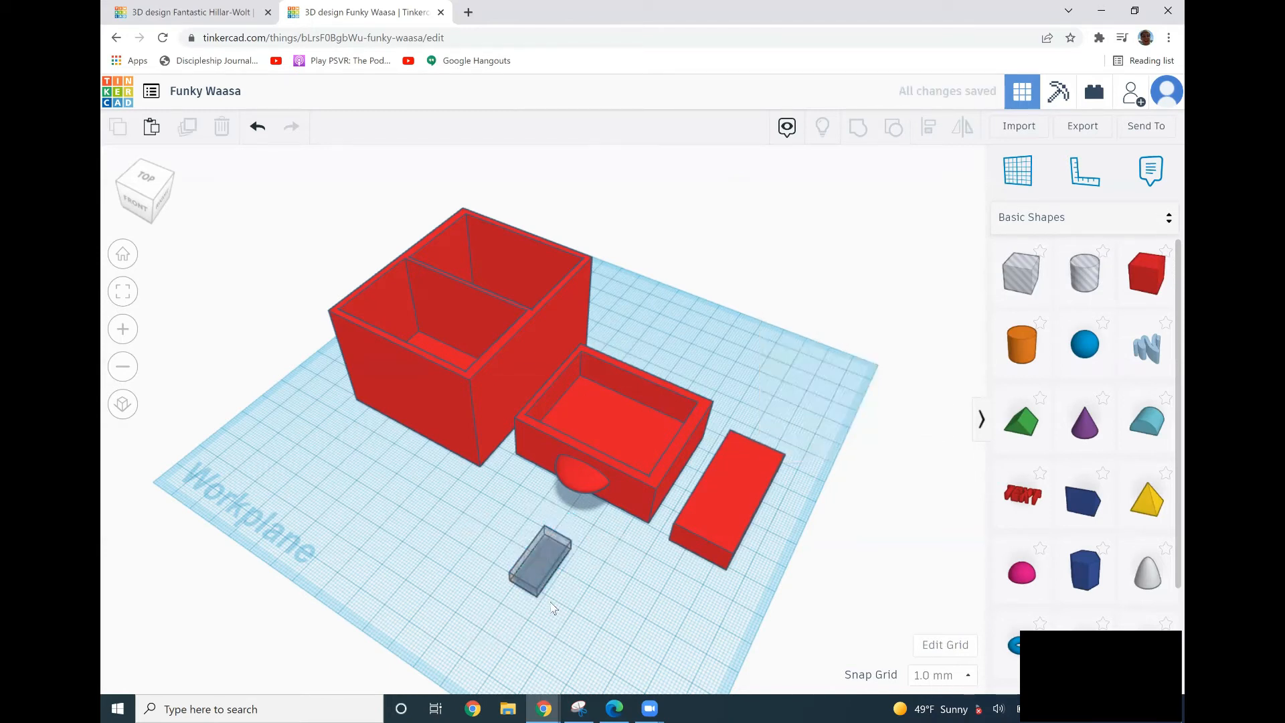
# Resize the small hole box's footprint to 10 by 5 mm.
pyautogui.click(551, 555)
pyautogui.moveTo(569, 580); pyautogui.dragTo(503, 623)
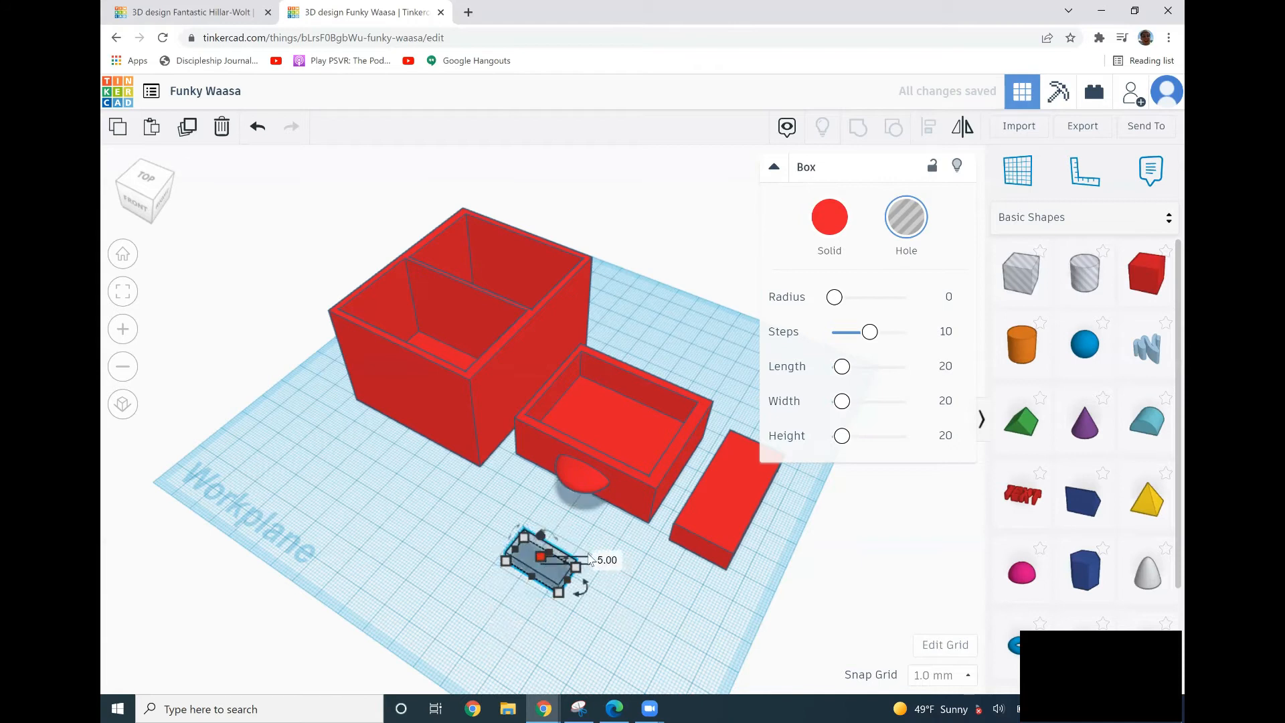
pyautogui.click(580, 609)
pyautogui.click(566, 596)
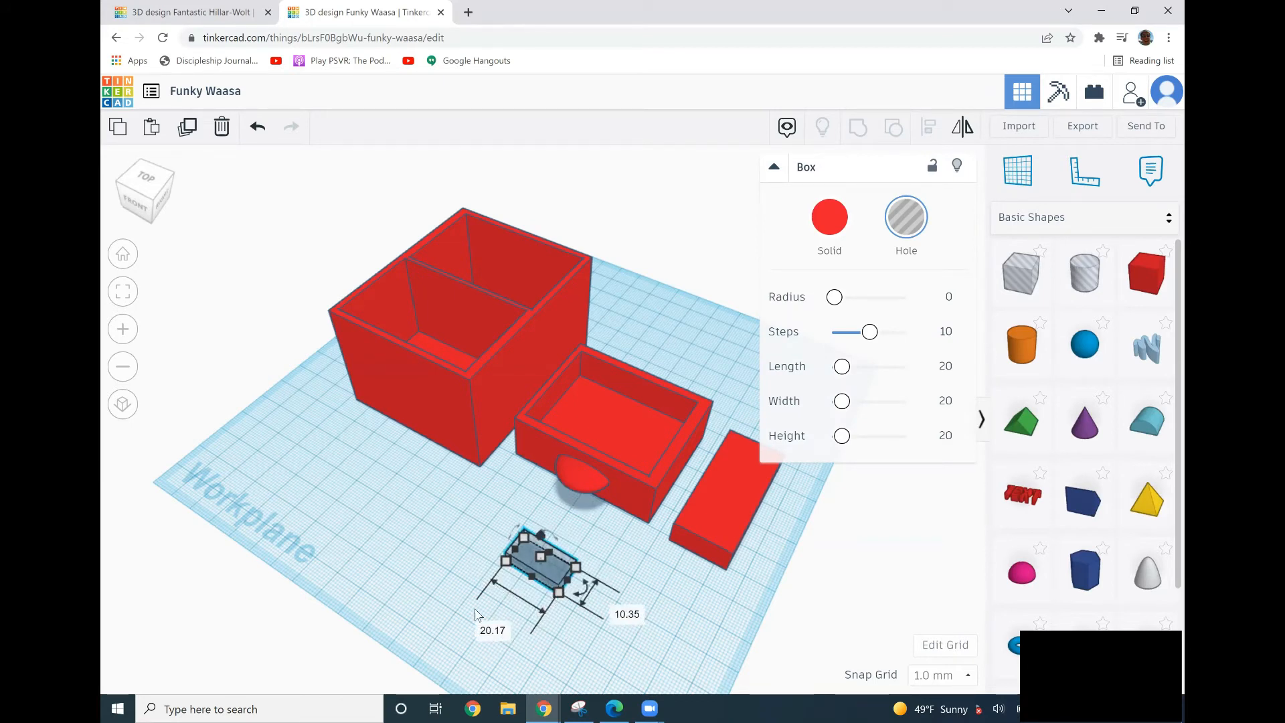
pyautogui.click(505, 630)
pyautogui.write('10')
pyautogui.press('Return')
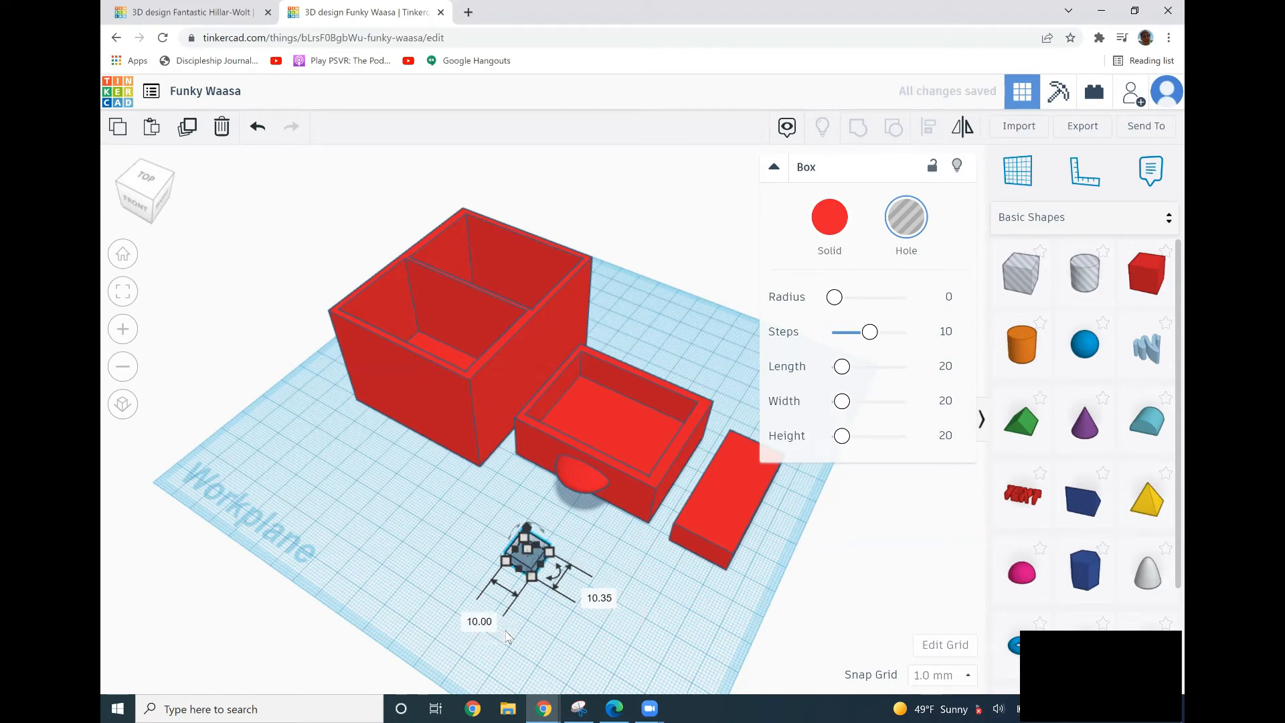
pyautogui.click(600, 598)
pyautogui.write('5')
pyautogui.press('Return')
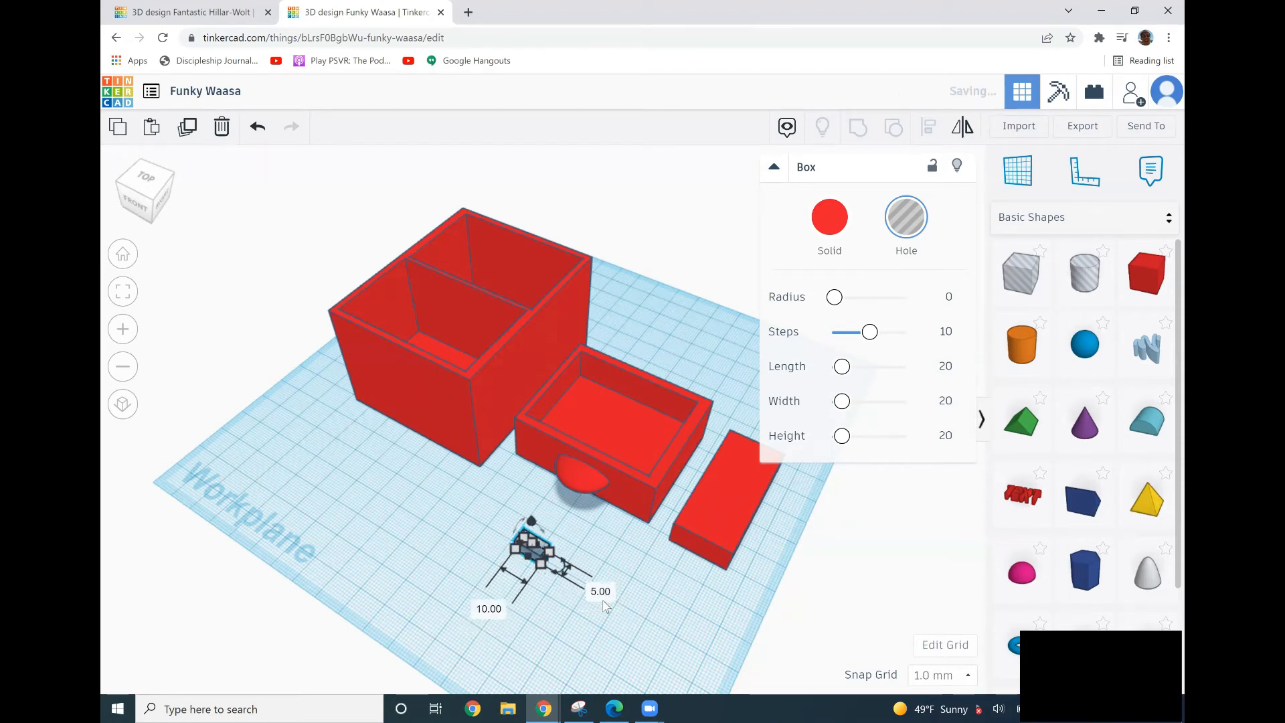
pyautogui.click(547, 629)
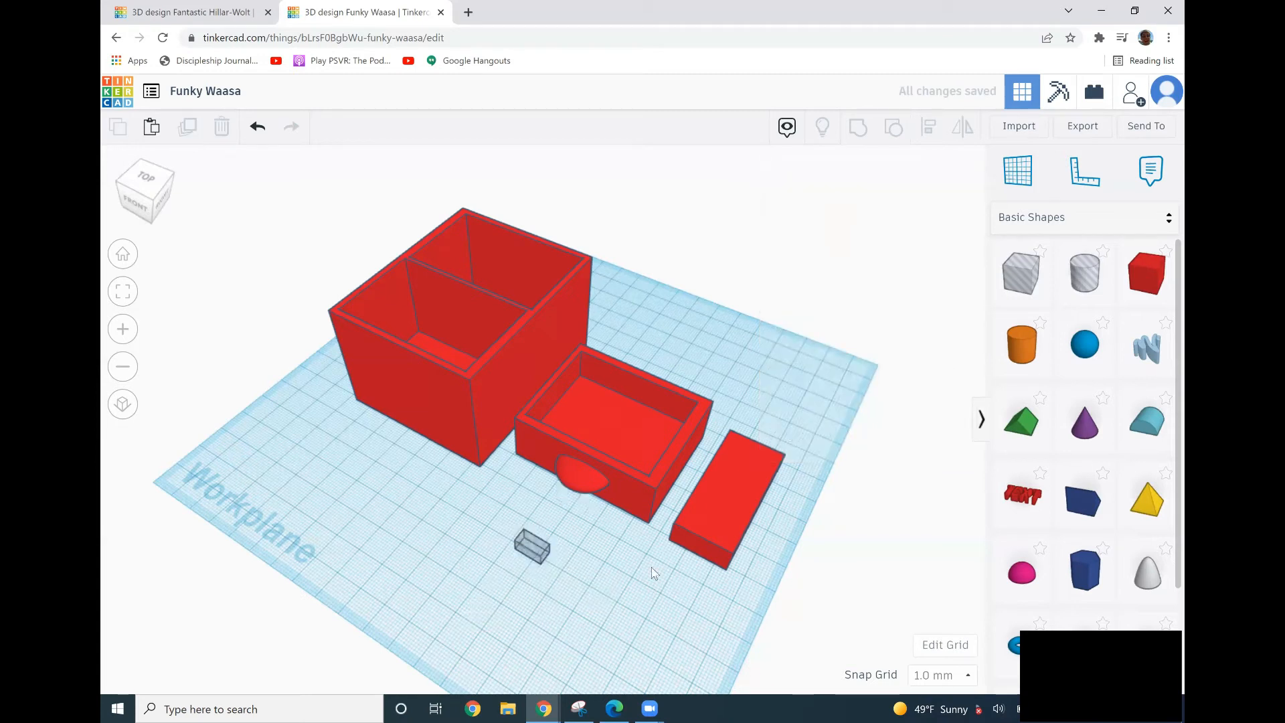
# Move the small hole onto one end of the 46 mm box and group them to cut a slot.
pyautogui.moveTo(532, 546); pyautogui.dragTo(746, 449)
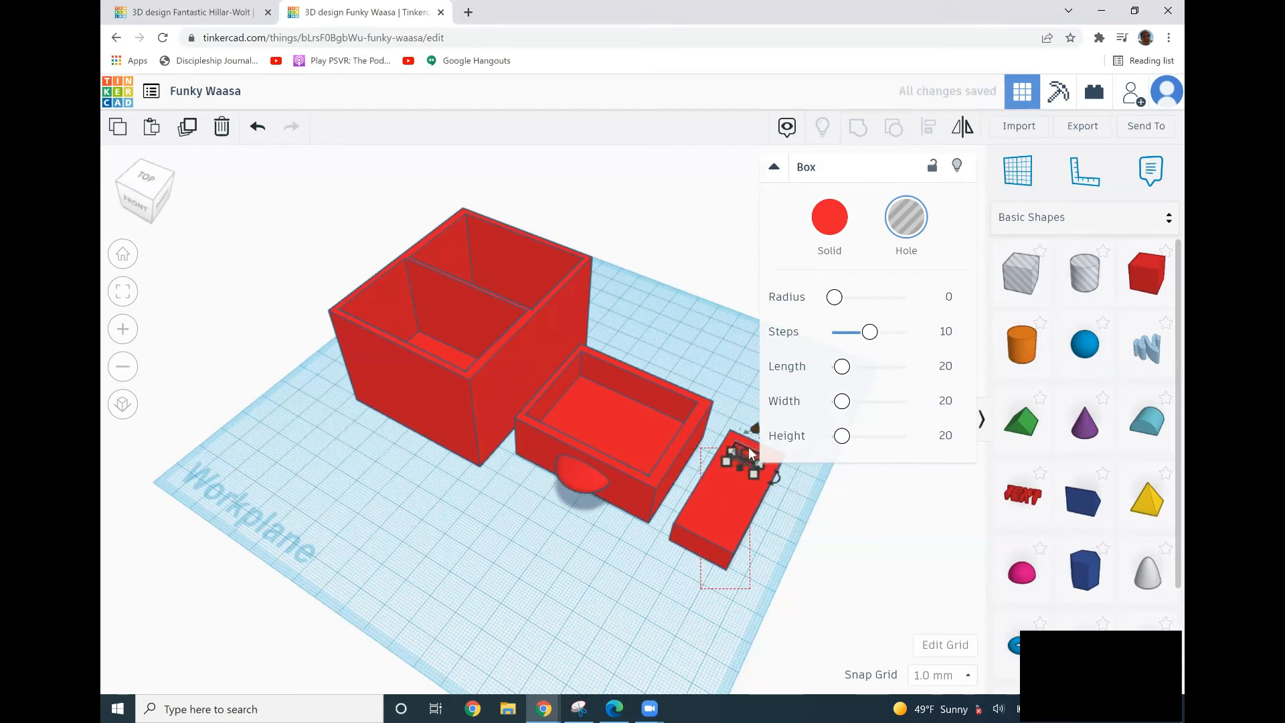
pyautogui.moveTo(700, 589); pyautogui.dragTo(750, 447)
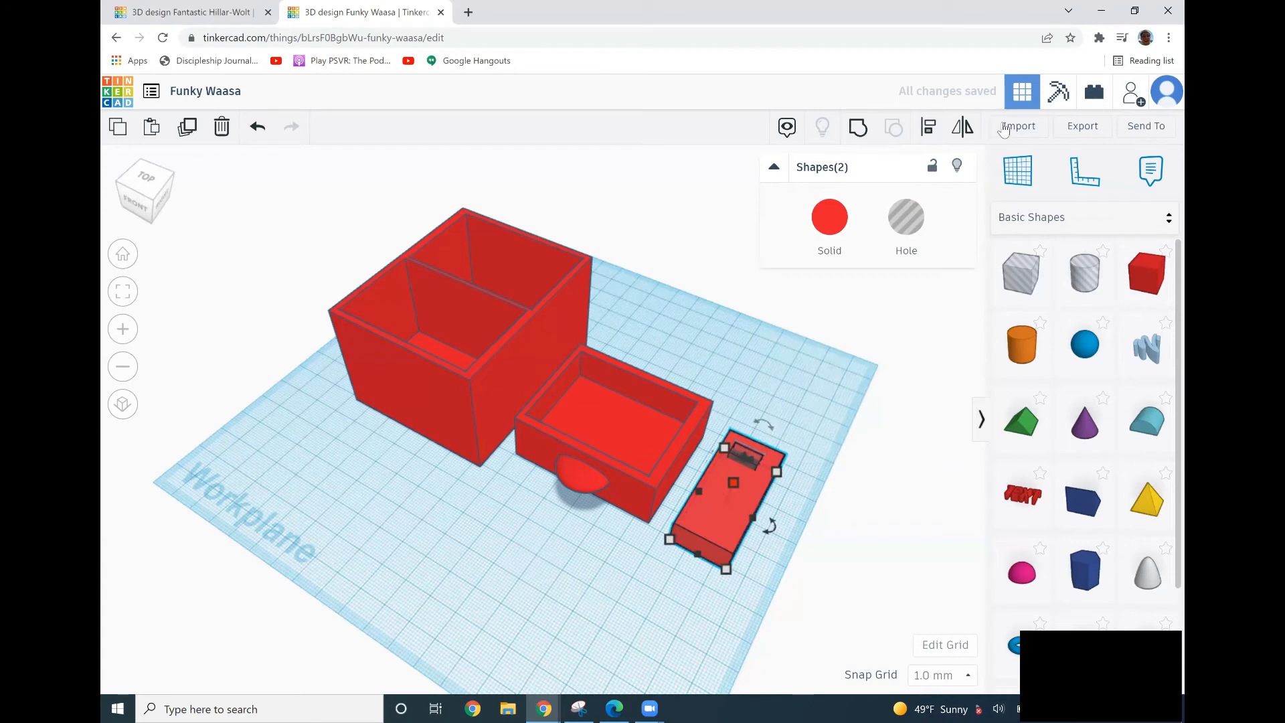
pyautogui.hotkey('ctrl', 'g')
pyautogui.click(765, 529)
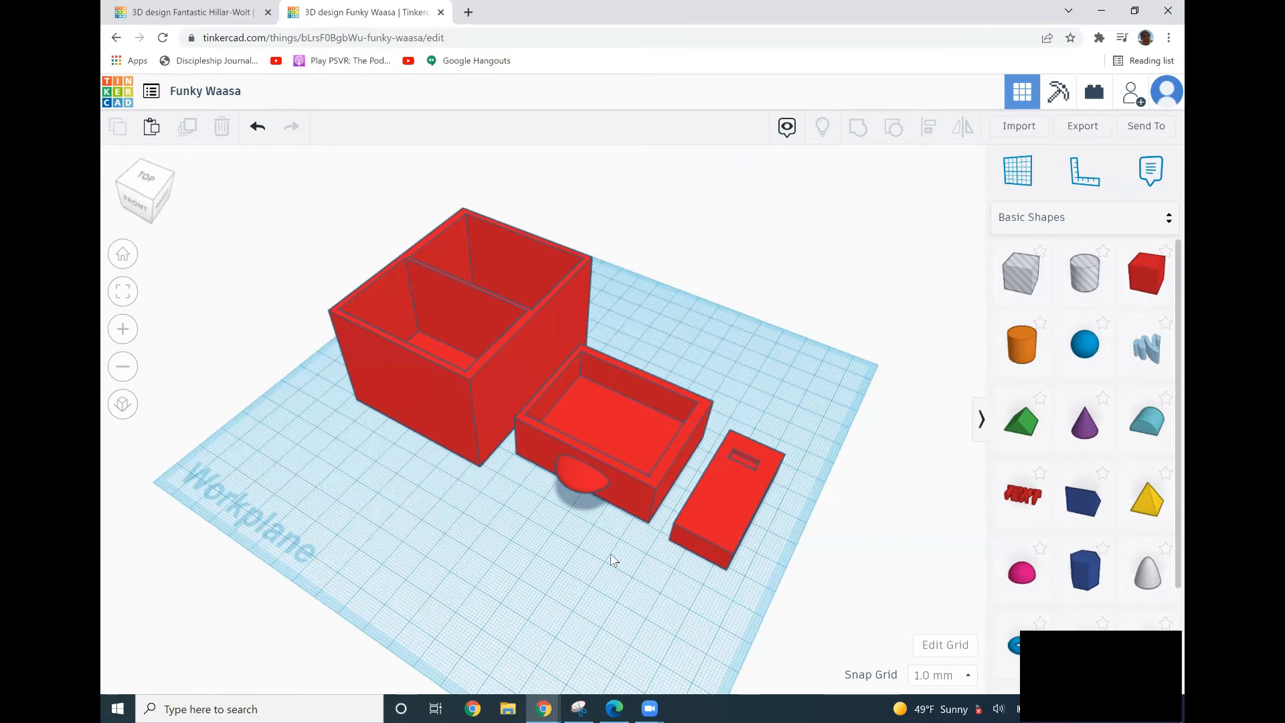
# Move the slotted piece into the drawer box and group it with the drawer.
pyautogui.moveTo(688, 554); pyautogui.dragTo(739, 455, button='right')
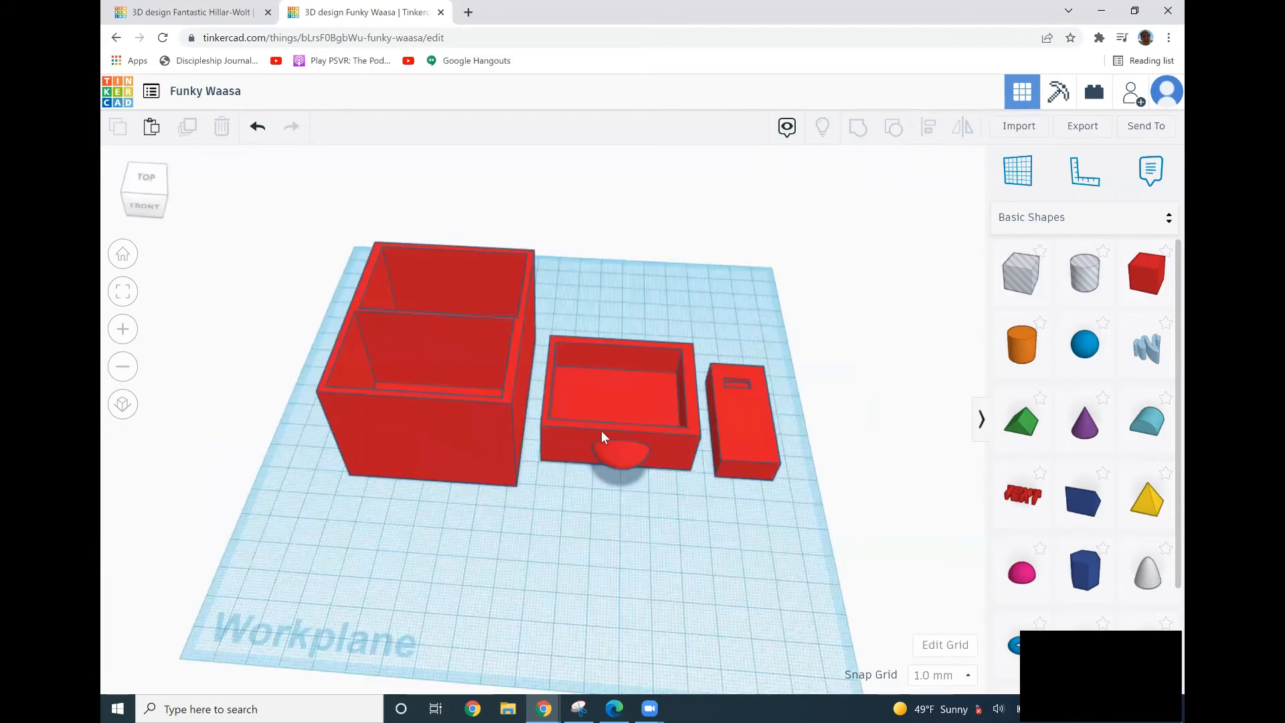
pyautogui.click(570, 422)
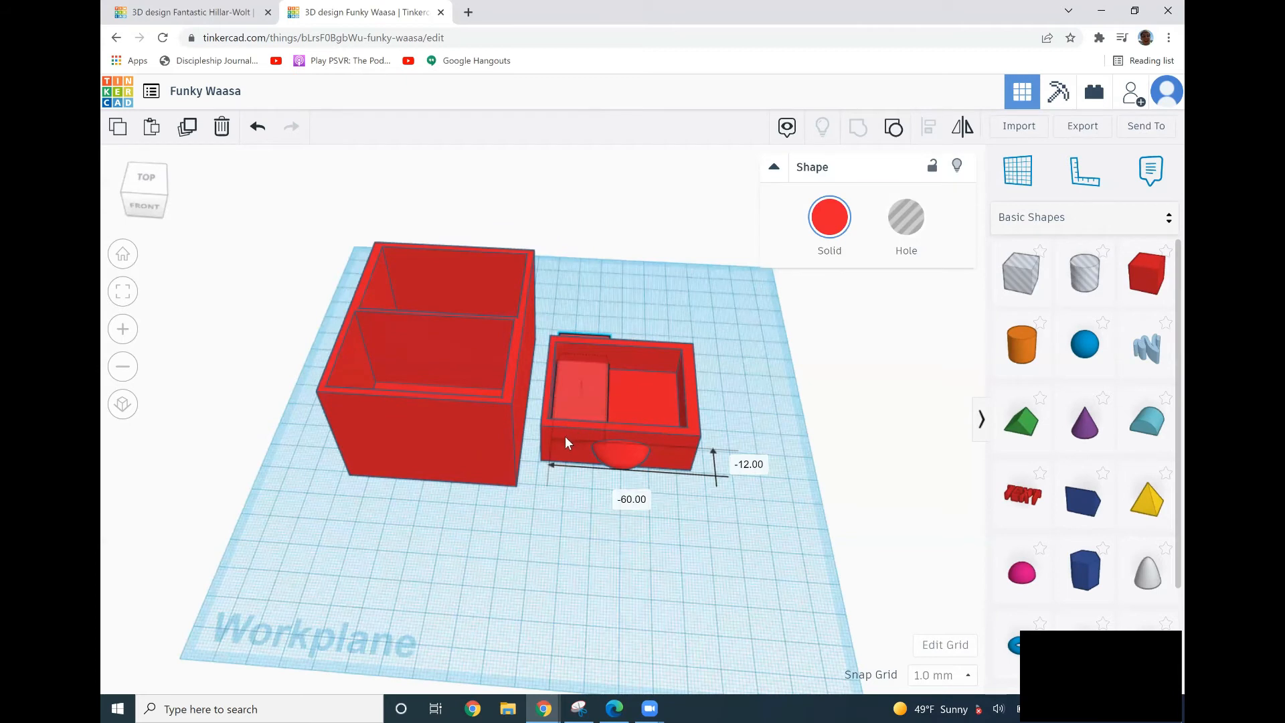
pyautogui.click(661, 570)
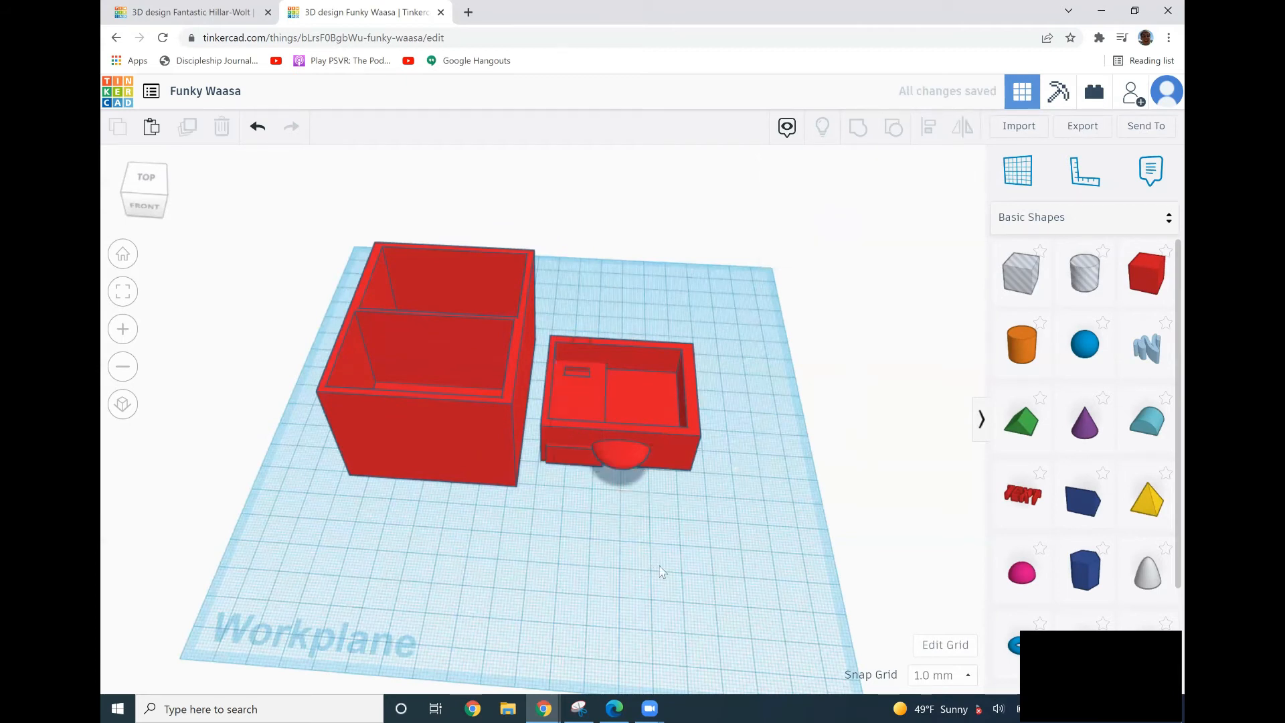
pyautogui.click(569, 361)
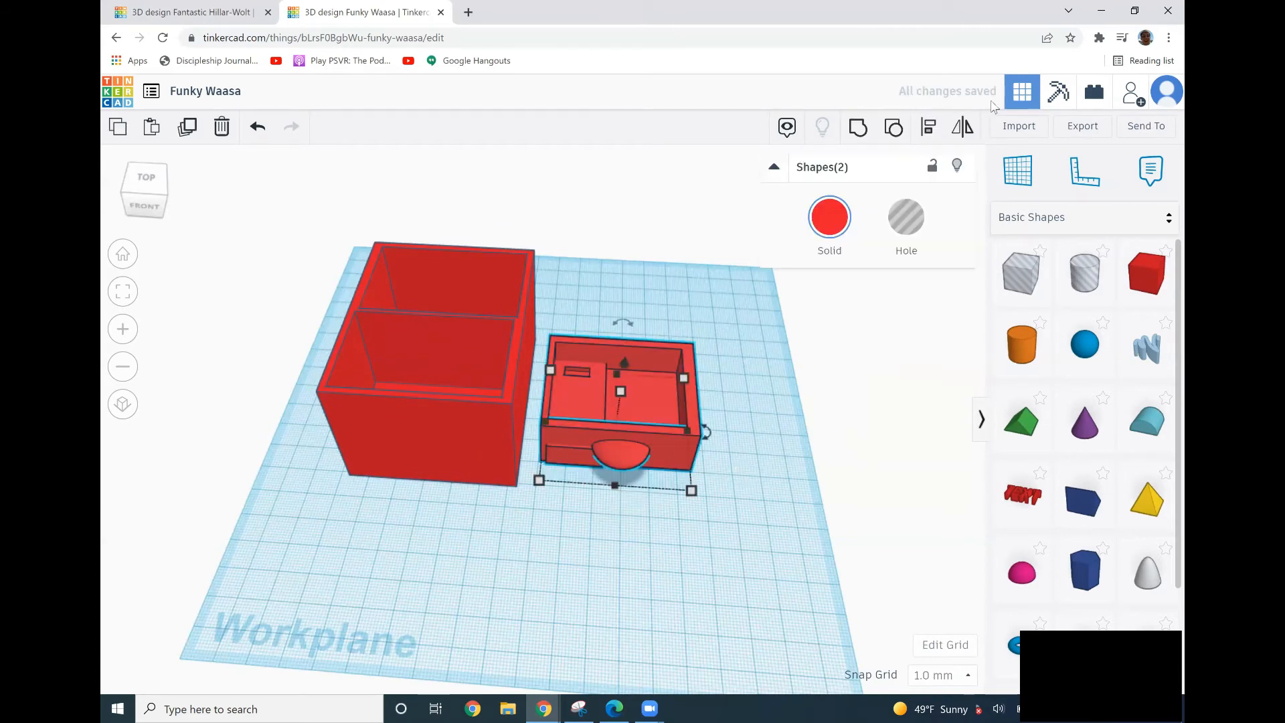
pyautogui.click(858, 125)
pyautogui.click(777, 403)
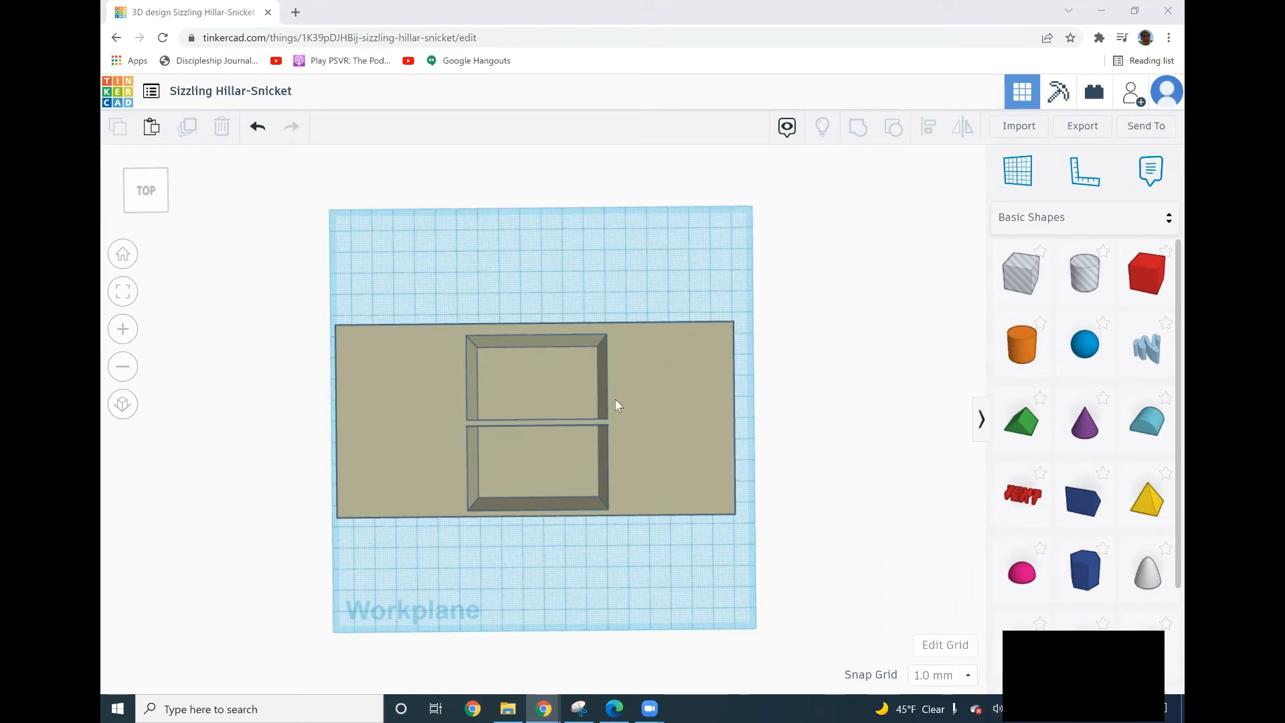
# Orbit around the lid design to examine its cutouts from several angles.
pyautogui.moveTo(615, 399); pyautogui.dragTo(435, 304, button='right')
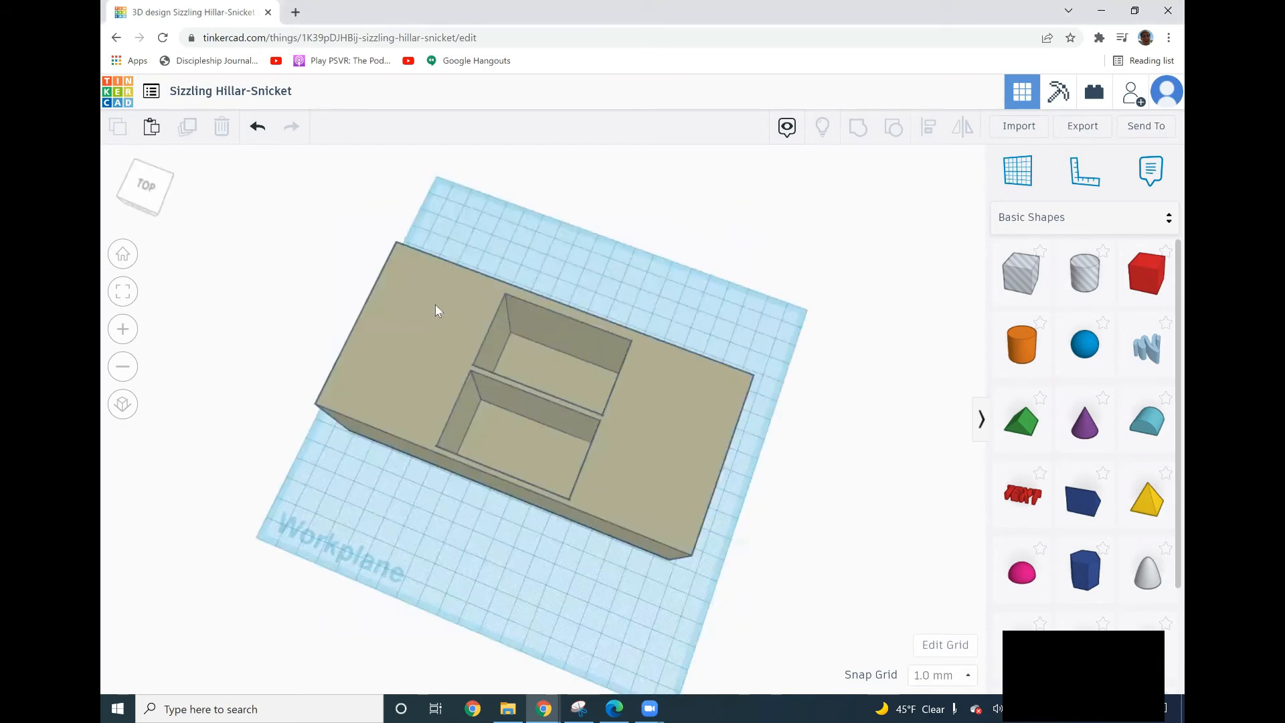
pyautogui.moveTo(338, 321)
pyautogui.mouseDown(button='right')
pyautogui.moveTo(230, 261)
pyautogui.moveTo(102, 272)
pyautogui.moveTo(183, 279)
pyautogui.moveTo(278, 327)
pyautogui.moveTo(261, 290)
pyautogui.moveTo(339, 329)
pyautogui.mouseUp(button='right')
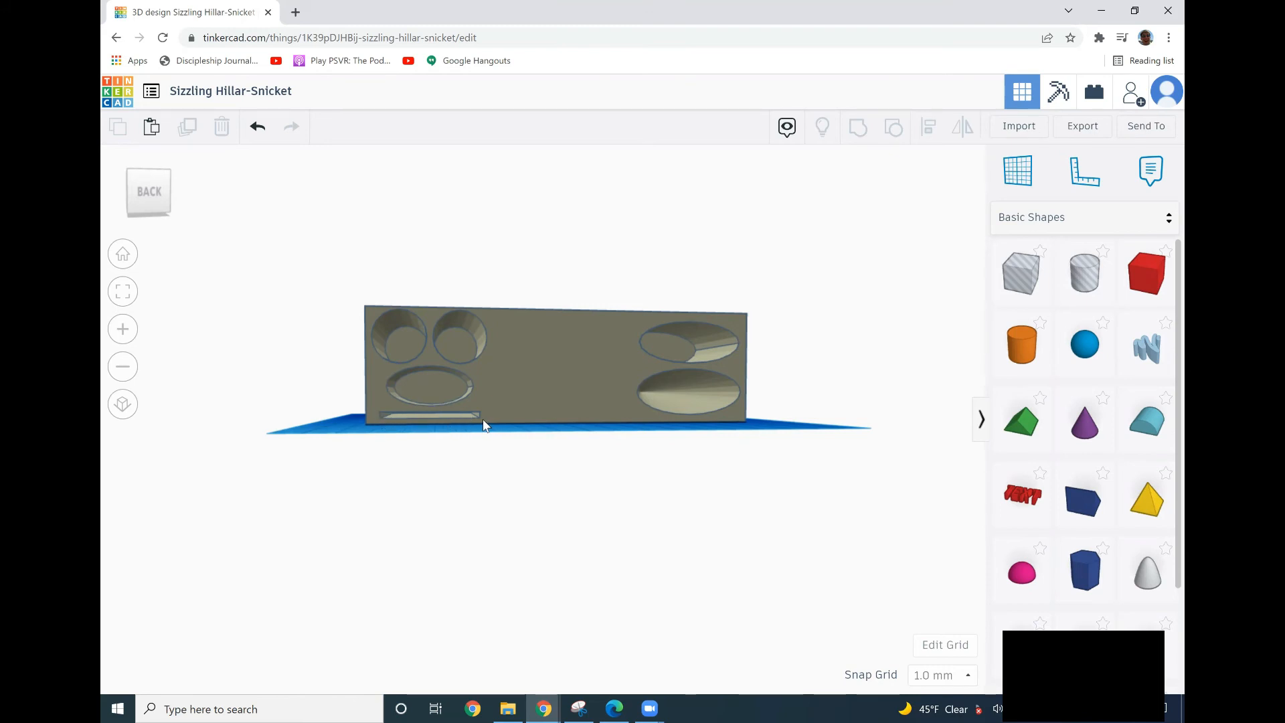
pyautogui.moveTo(693, 350); pyautogui.dragTo(666, 348, button='right')
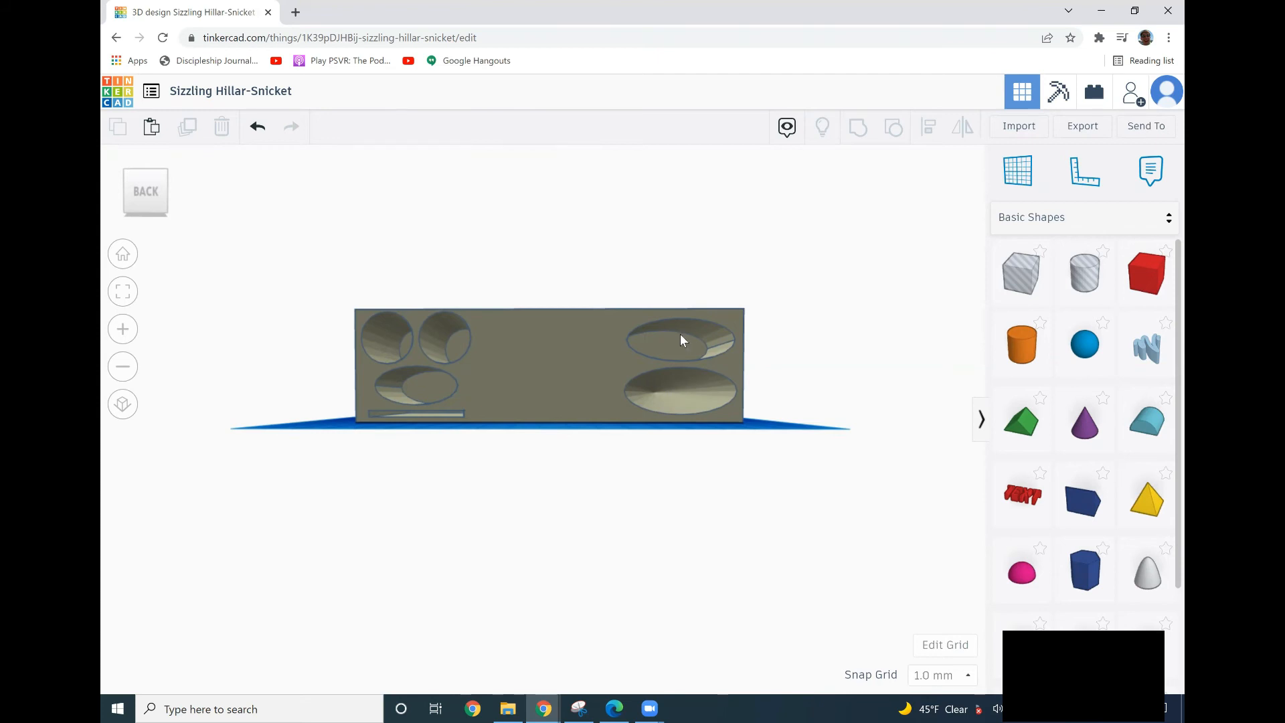
pyautogui.moveTo(691, 360); pyautogui.dragTo(656, 331, button='right')
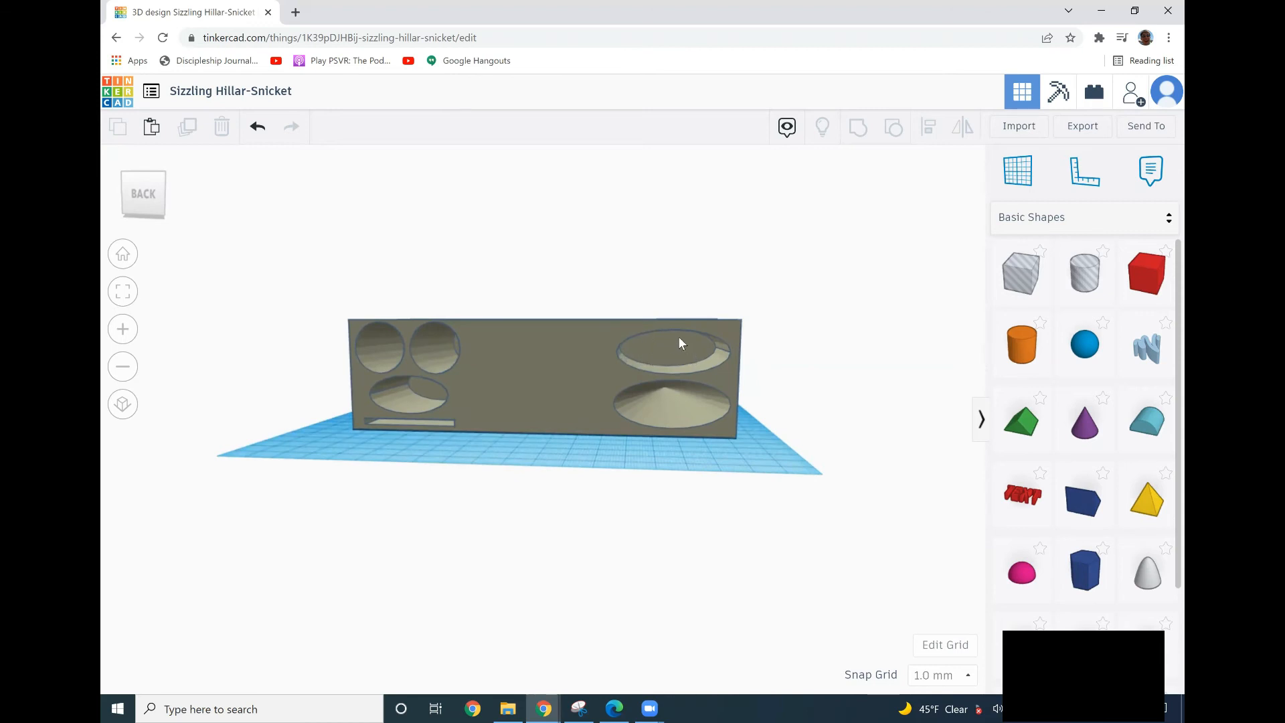
pyautogui.moveTo(656, 344); pyautogui.dragTo(299, 465, button='right')
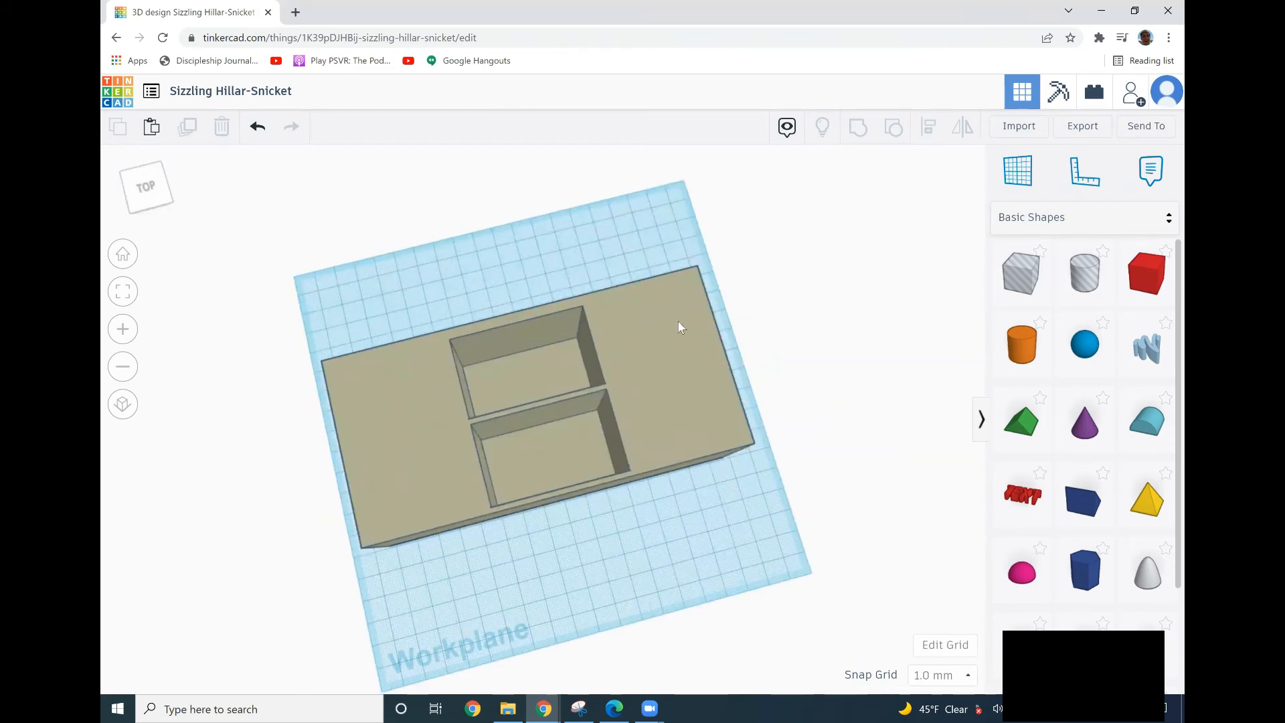
pyautogui.moveTo(411, 418); pyautogui.dragTo(312, 585, button='right')
pyautogui.moveTo(392, 602); pyautogui.dragTo(375, 593, button='right')
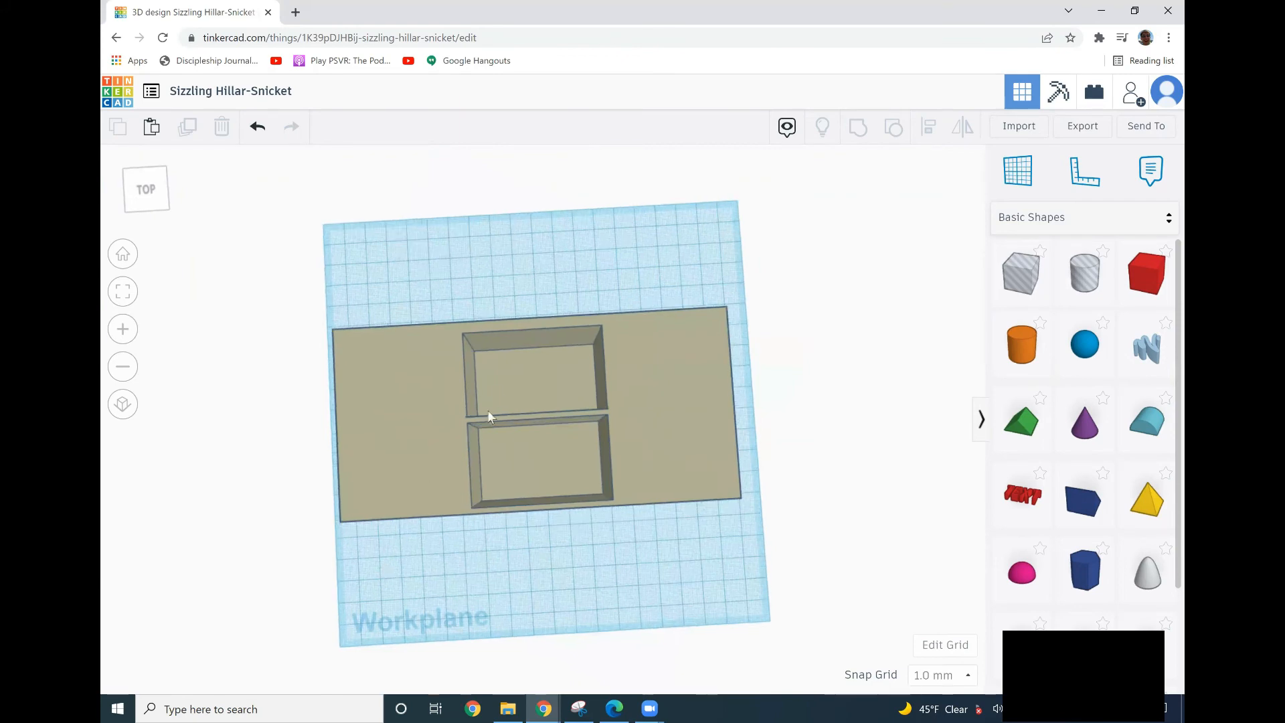